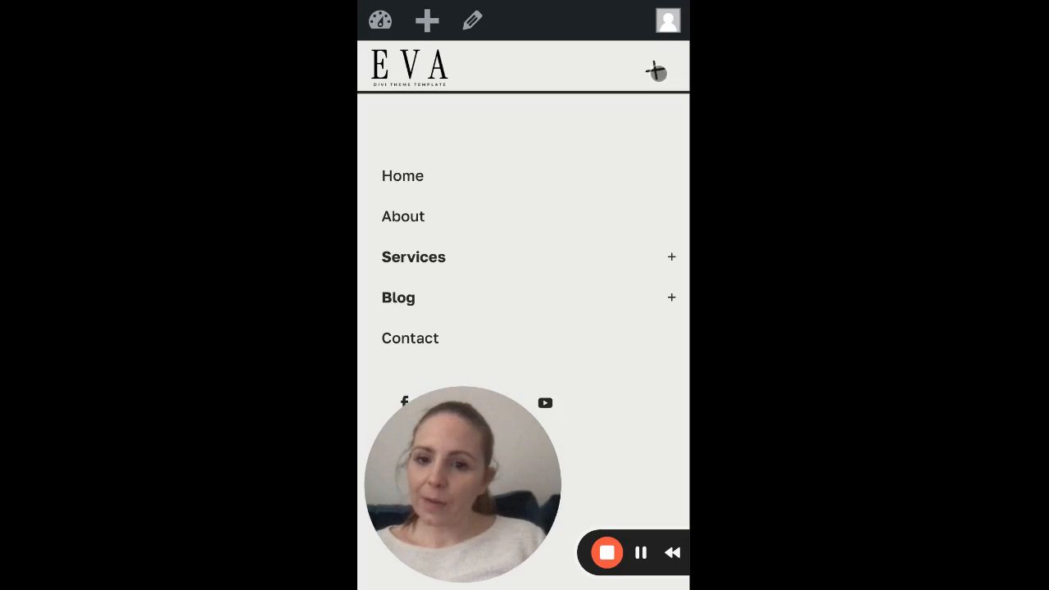
# Step: Open the mobile navigation menu on the Eva site and view its links and social icons
pyautogui.click(655, 71)
pyautogui.click(655, 68)
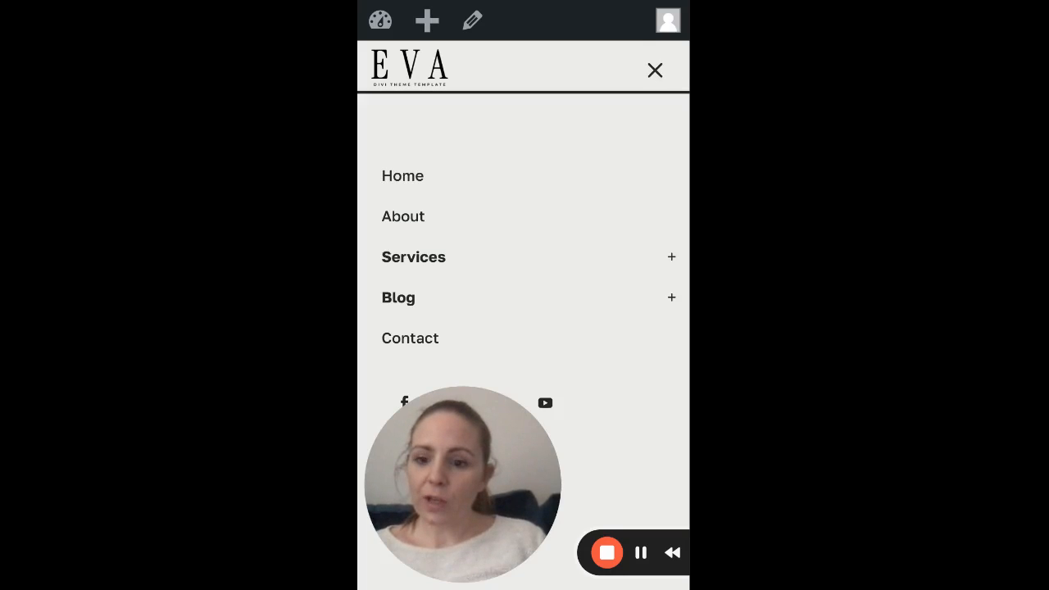
pyautogui.scroll(-1, 568, 408)
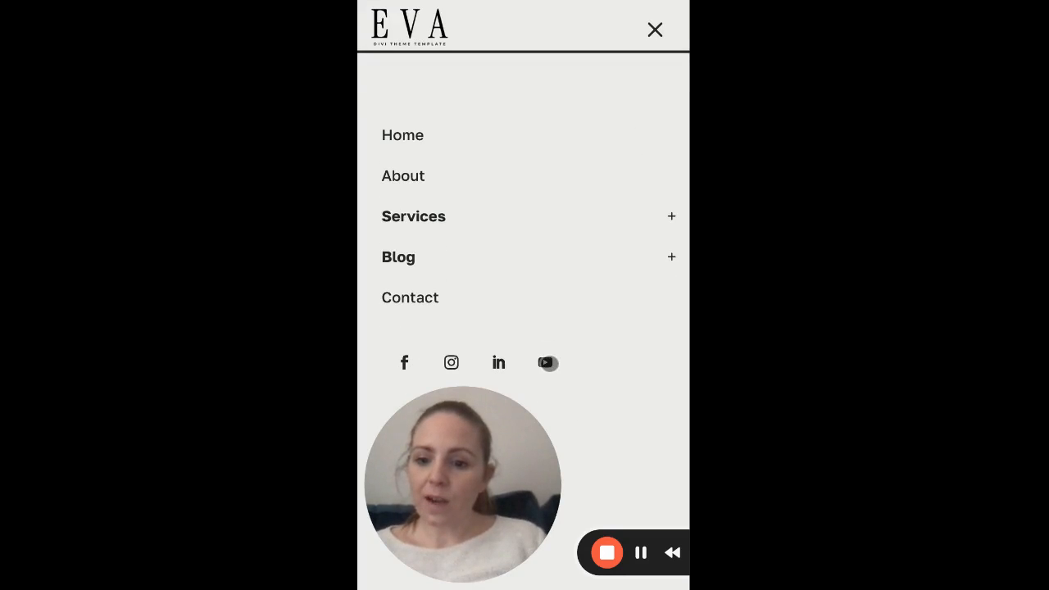
pyautogui.scroll(1, 587, 277)
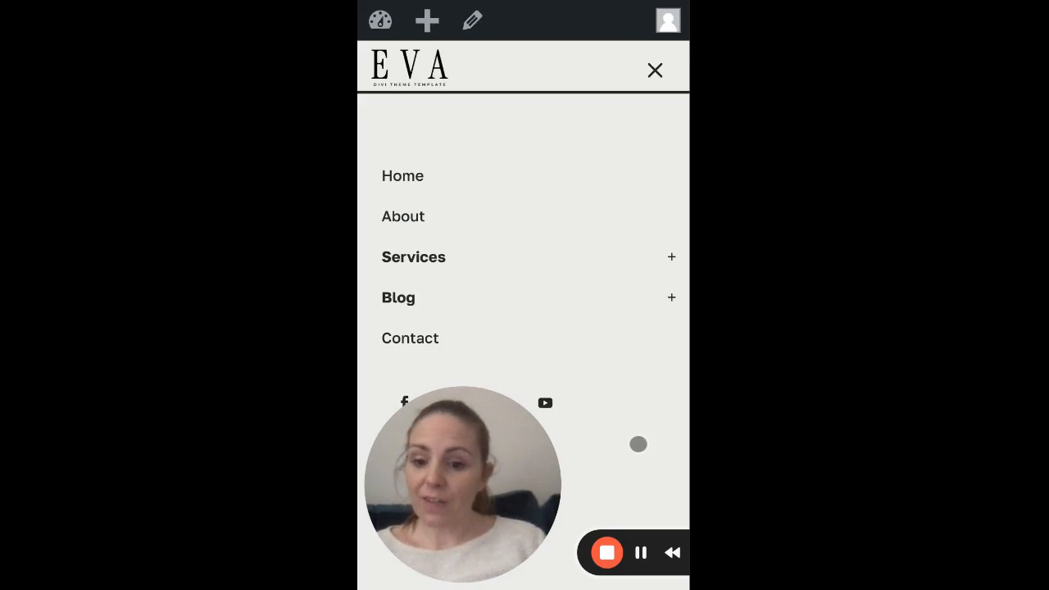
pyautogui.click(643, 553)
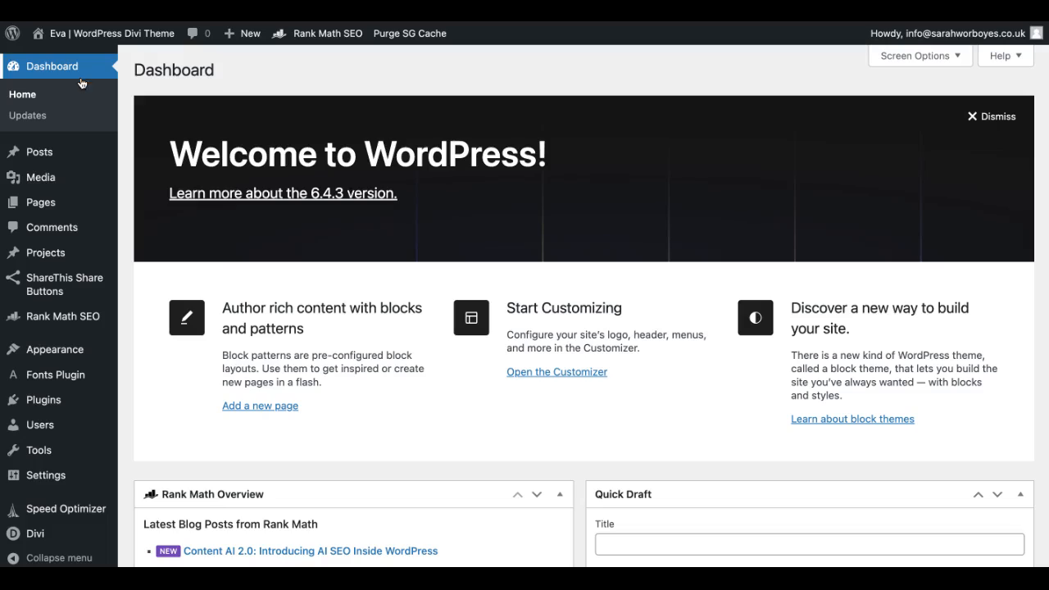
# Step: Go to the WordPress menu management page and check which menus can be edited
pyautogui.moveTo(84, 187)
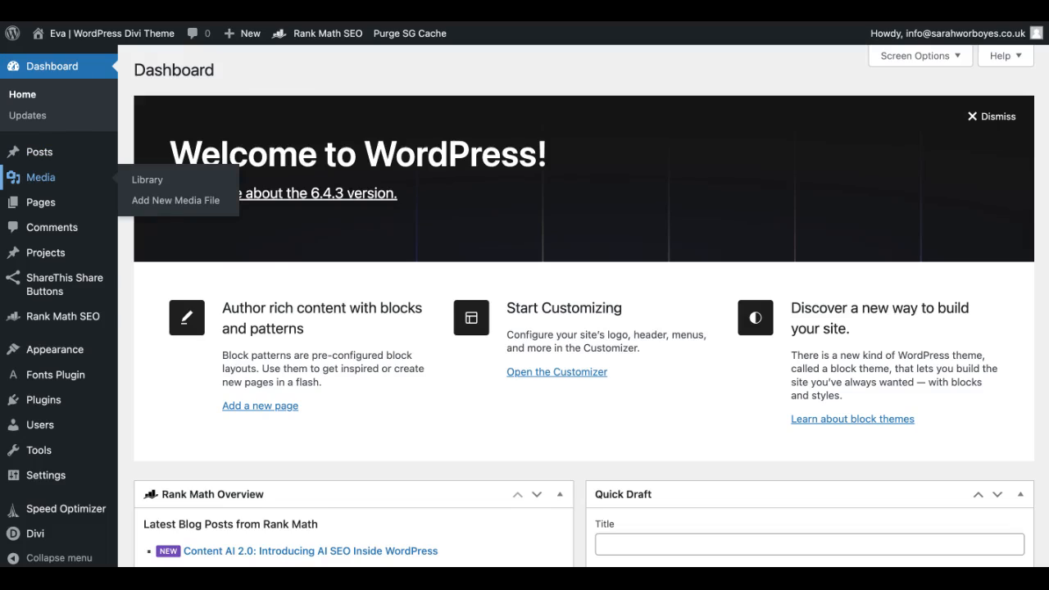
pyautogui.moveTo(68, 352)
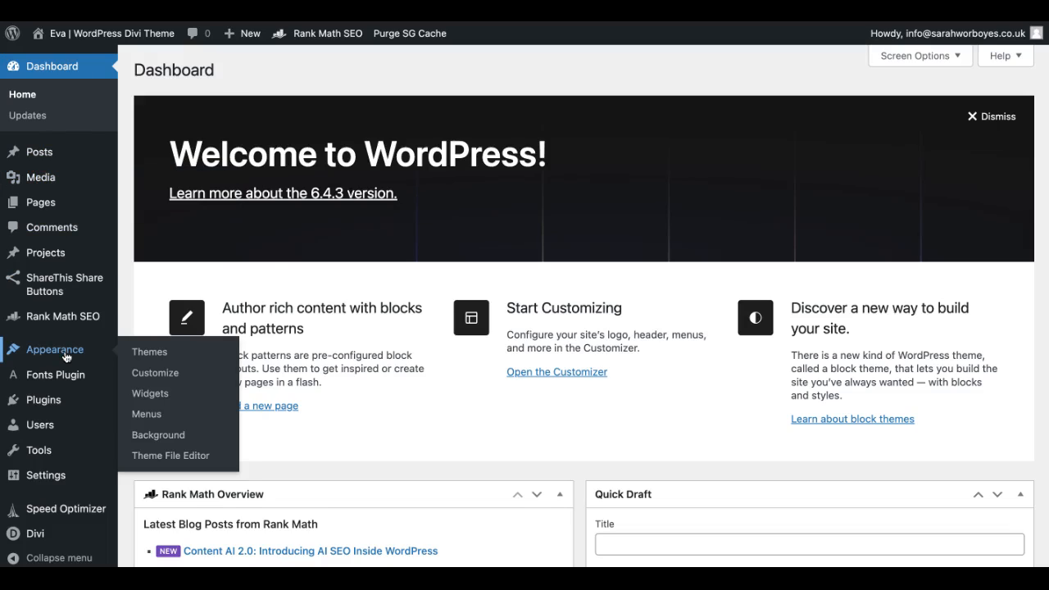
pyautogui.click(147, 414)
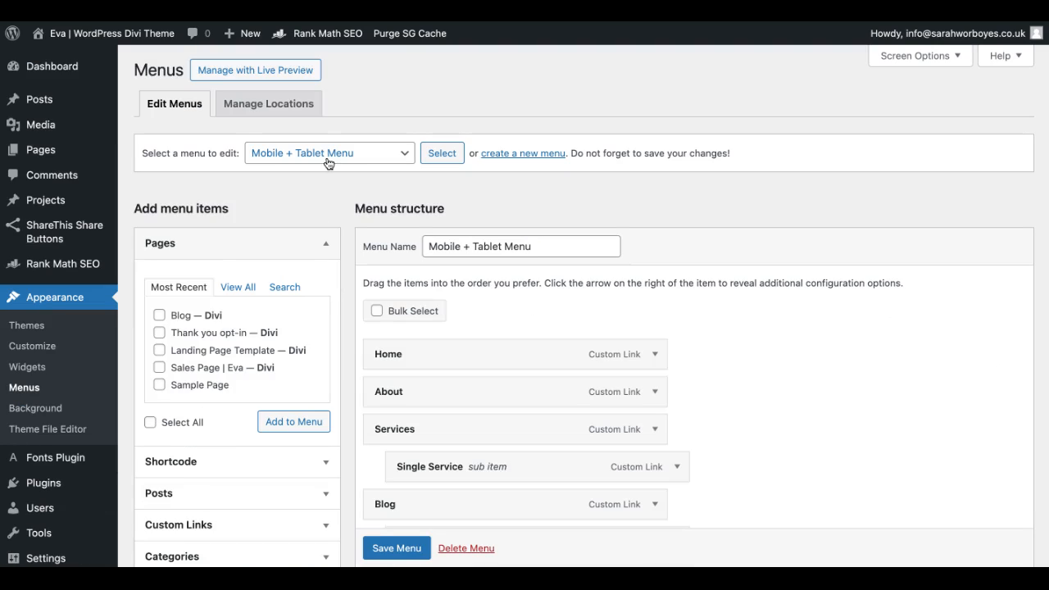
pyautogui.click(272, 160)
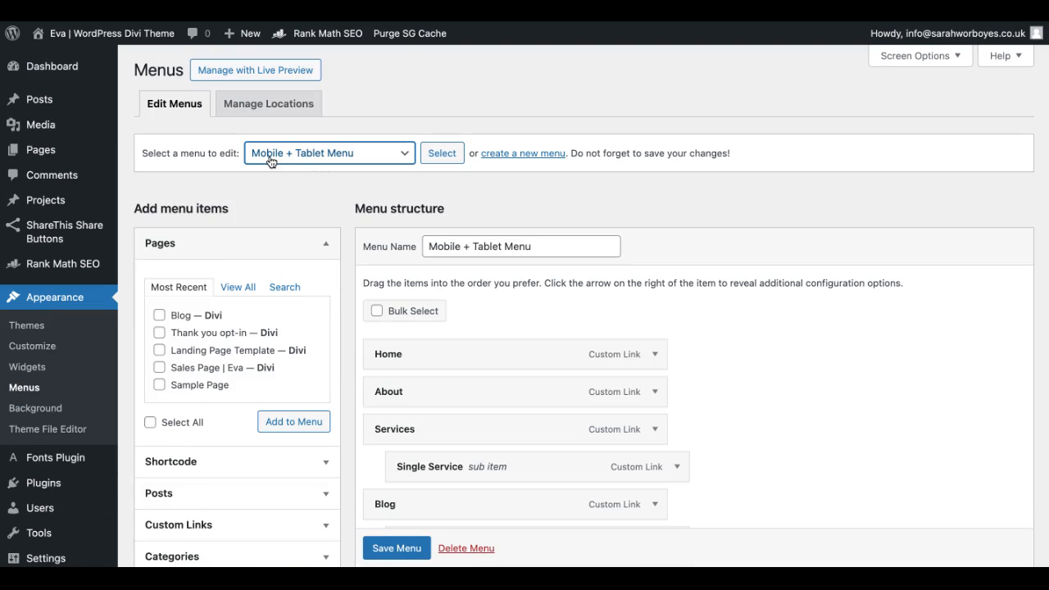
pyautogui.click(288, 160)
pyautogui.click(316, 168)
# Step: Create a new navigation menu named Desktop Menu
pyautogui.click(514, 161)
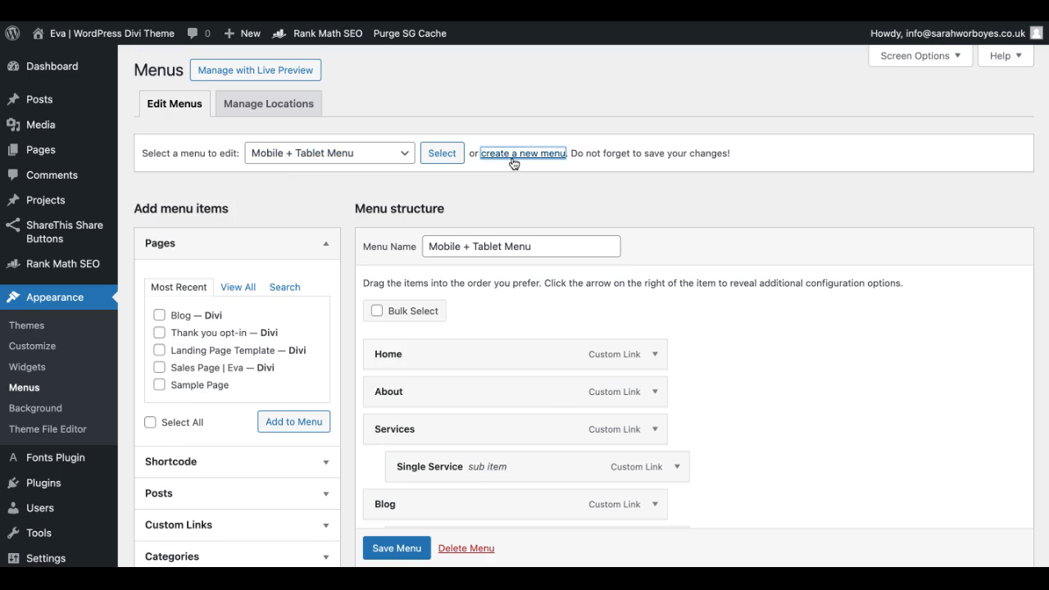
pyautogui.click(441, 246)
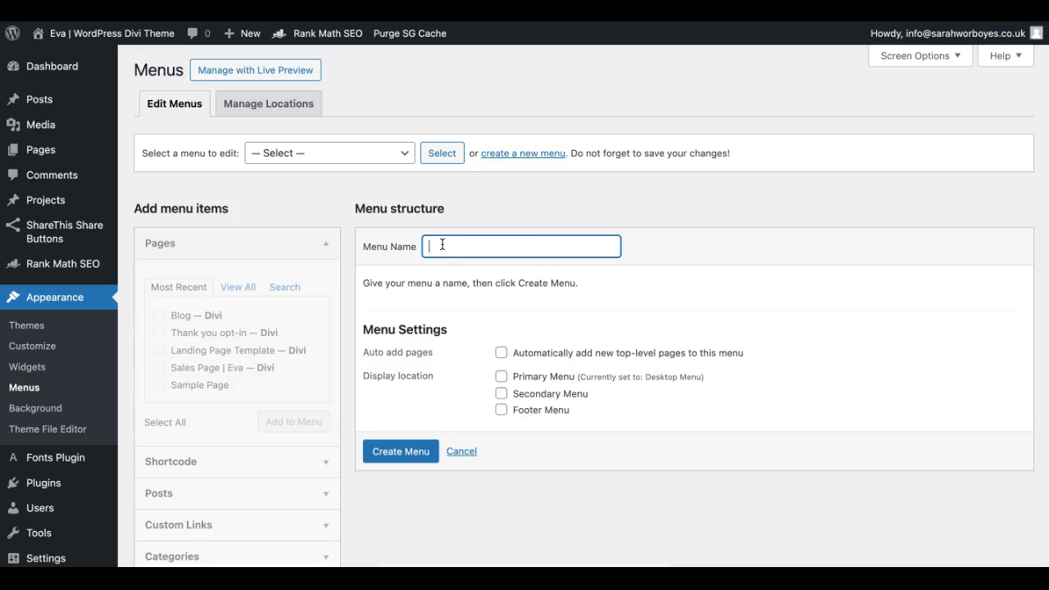
pyautogui.write('Desktop Menu')
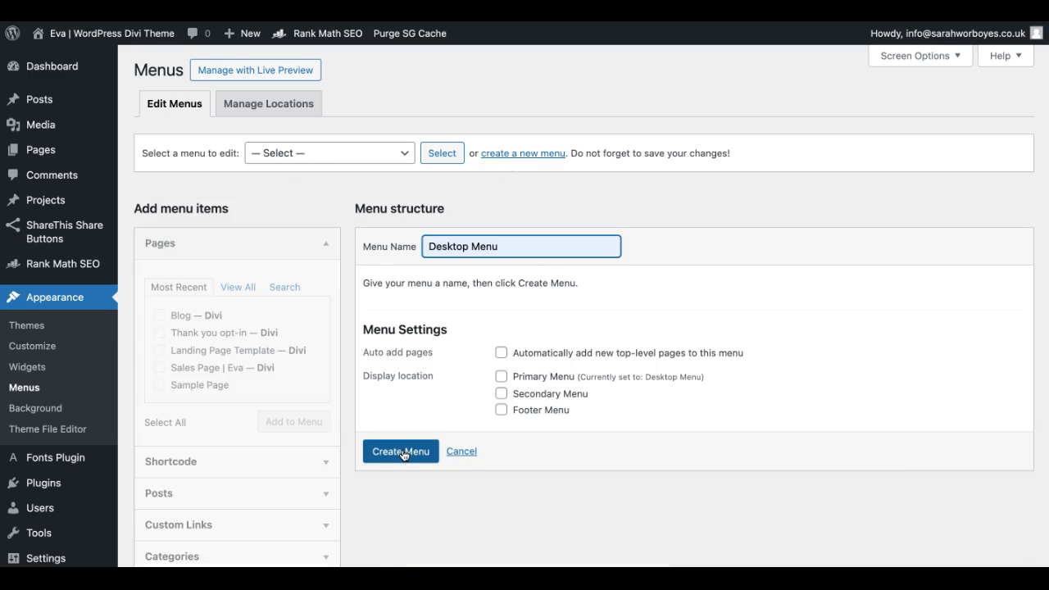
pyautogui.click(401, 452)
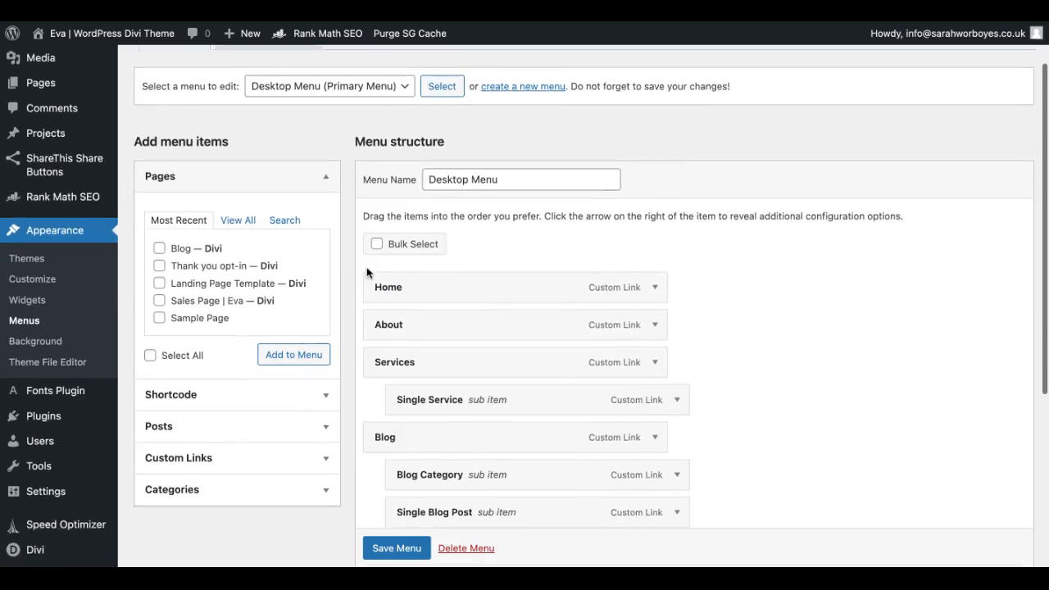
# Step: Examine the category and page sources for the Desktop Menu, mark the Blog page, and review the menu structure
pyautogui.scroll(-3, 368, 271)
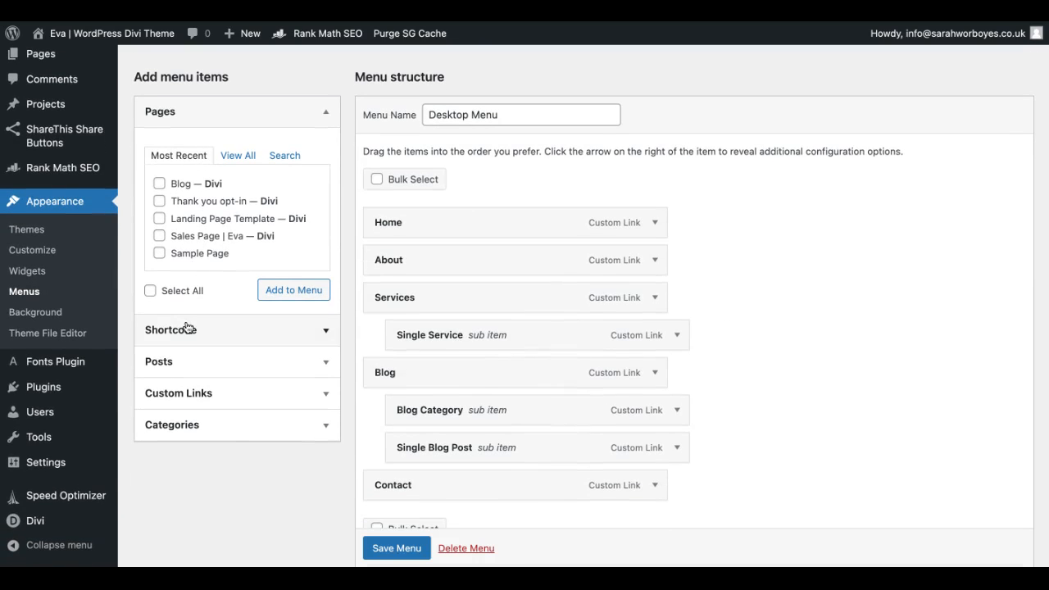
pyautogui.scroll(-1, 468, 457)
pyautogui.click(199, 388)
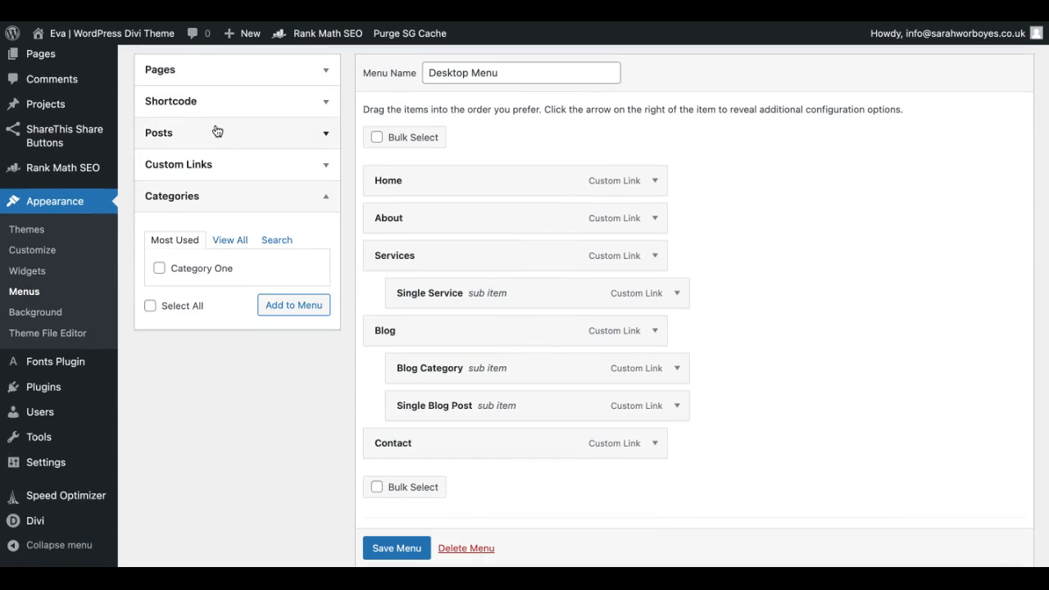
pyautogui.scroll(3, 216, 131)
pyautogui.click(189, 176)
pyautogui.click(159, 245)
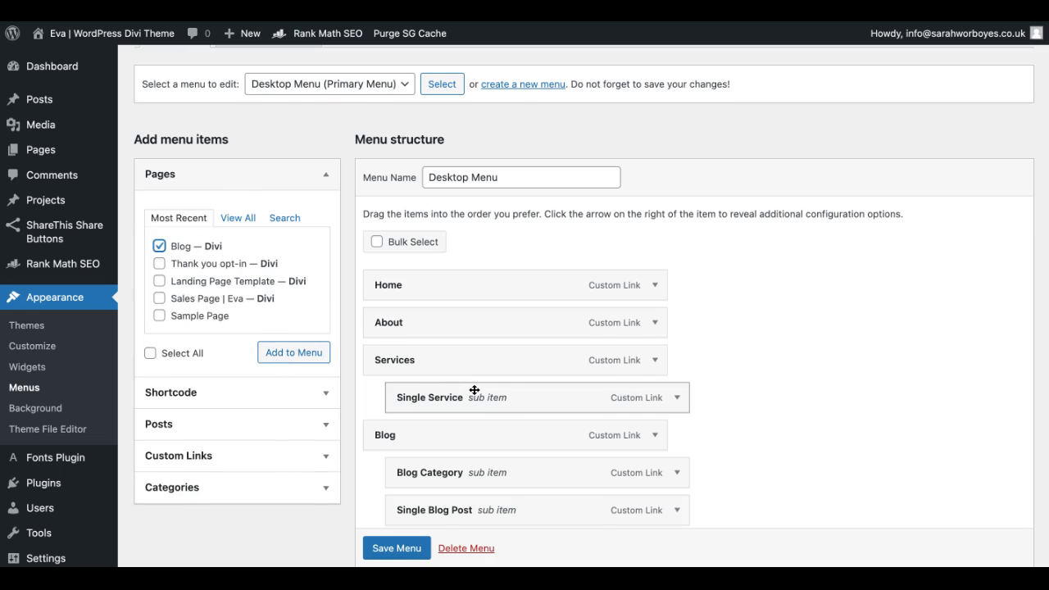
pyautogui.scroll(-1, 473, 390)
pyautogui.scroll(1, 473, 390)
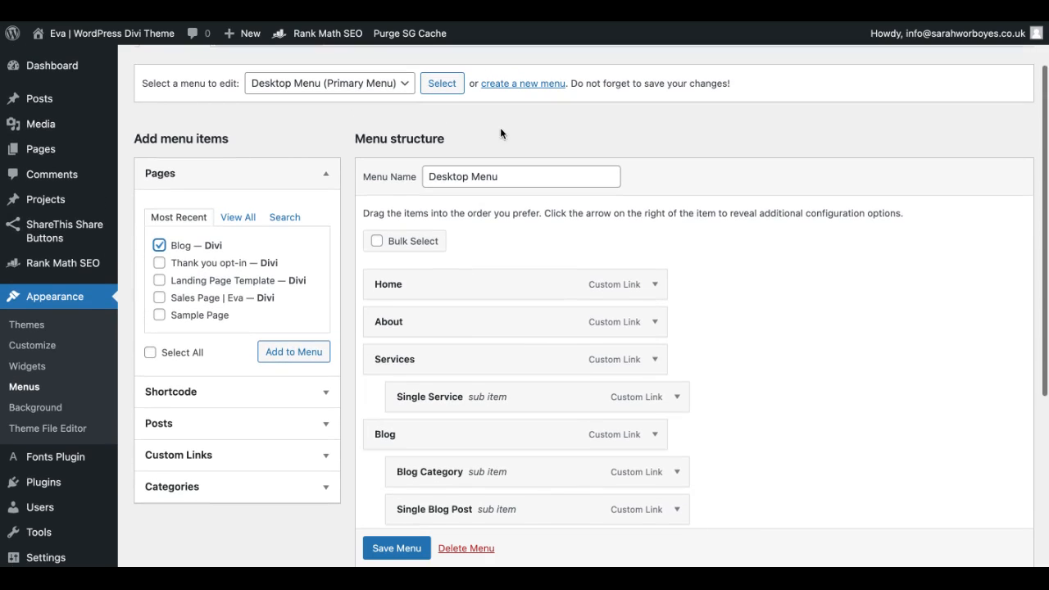
# Step: Load the Mobile + Tablet Menu for editing and review its structure
pyautogui.click(363, 85)
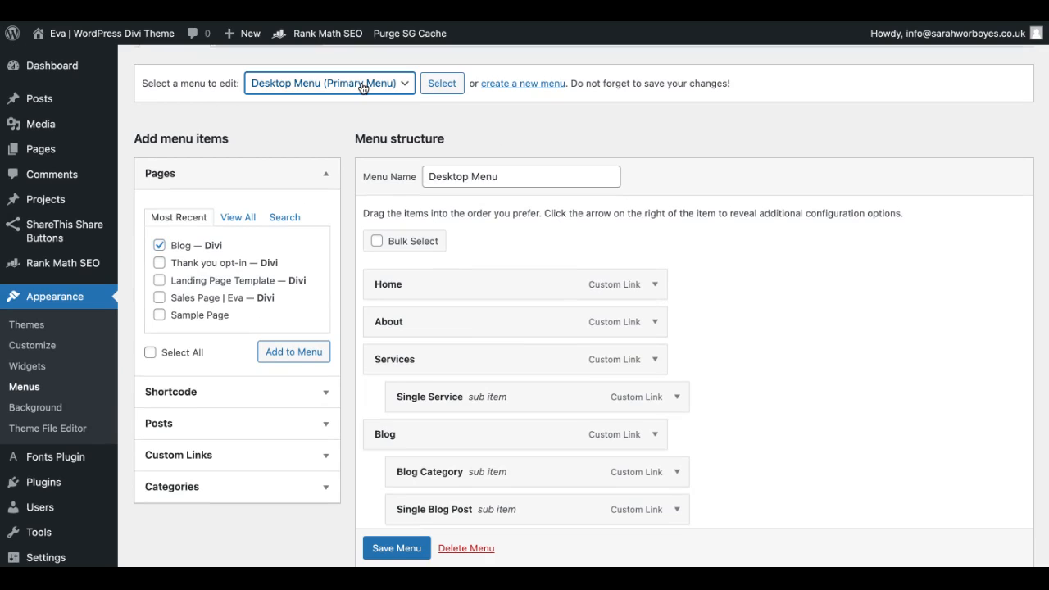
pyautogui.click(362, 99)
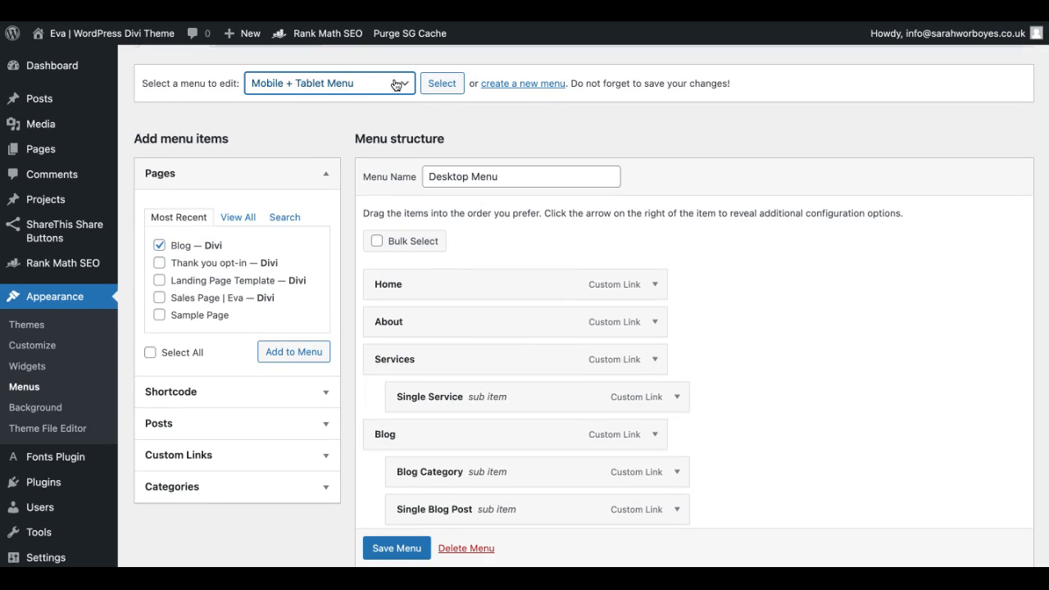
pyautogui.click(434, 85)
pyautogui.scroll(-5, 437, 379)
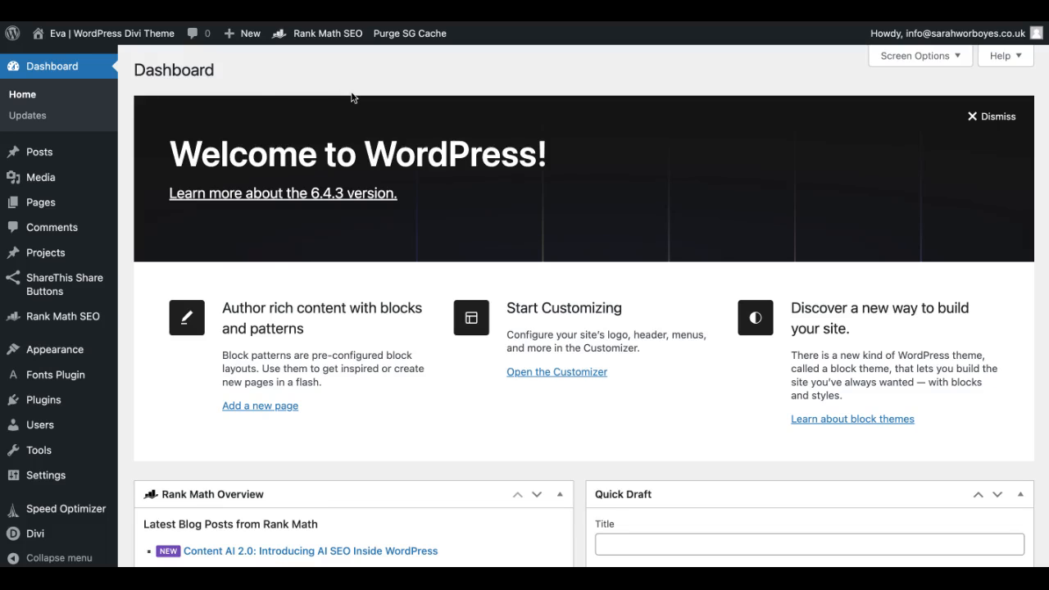
# Step: Open the Divi Theme Builder and start building a new global header for the Default Website Template
pyautogui.scroll(-1, 37, 450)
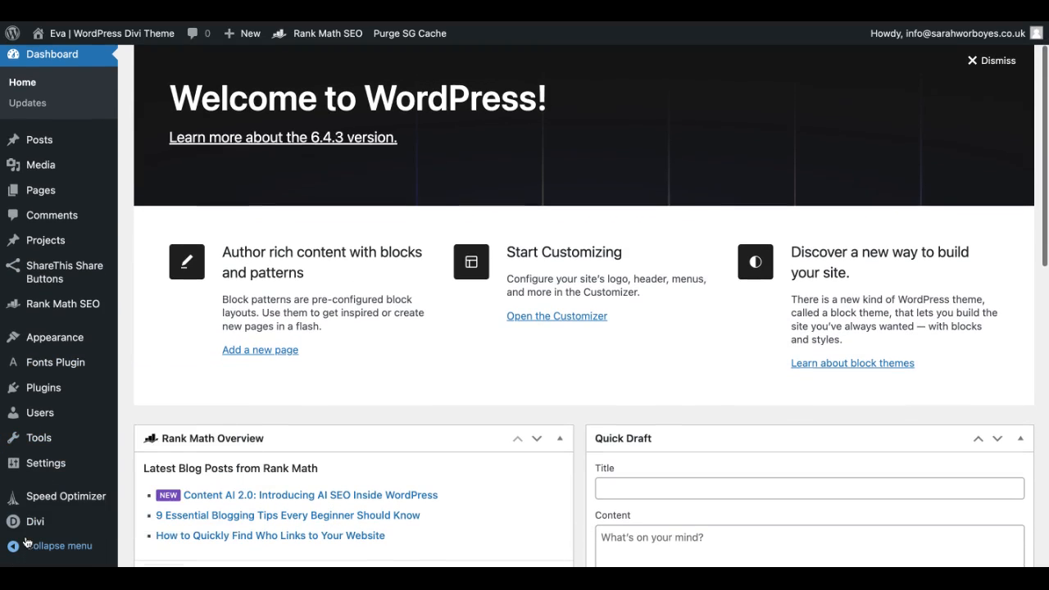
pyautogui.moveTo(36, 521)
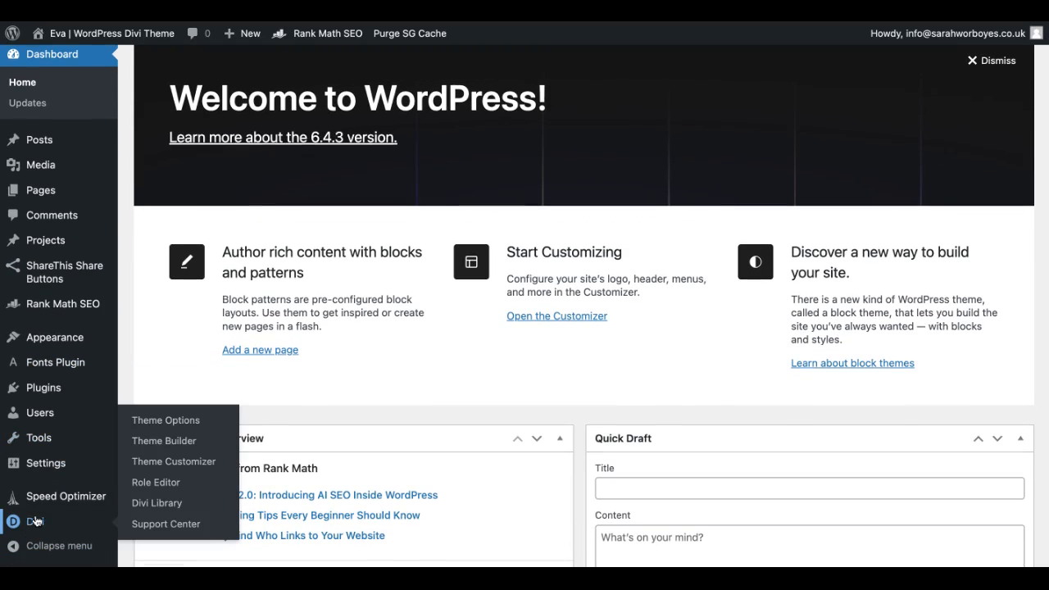
pyautogui.click(167, 447)
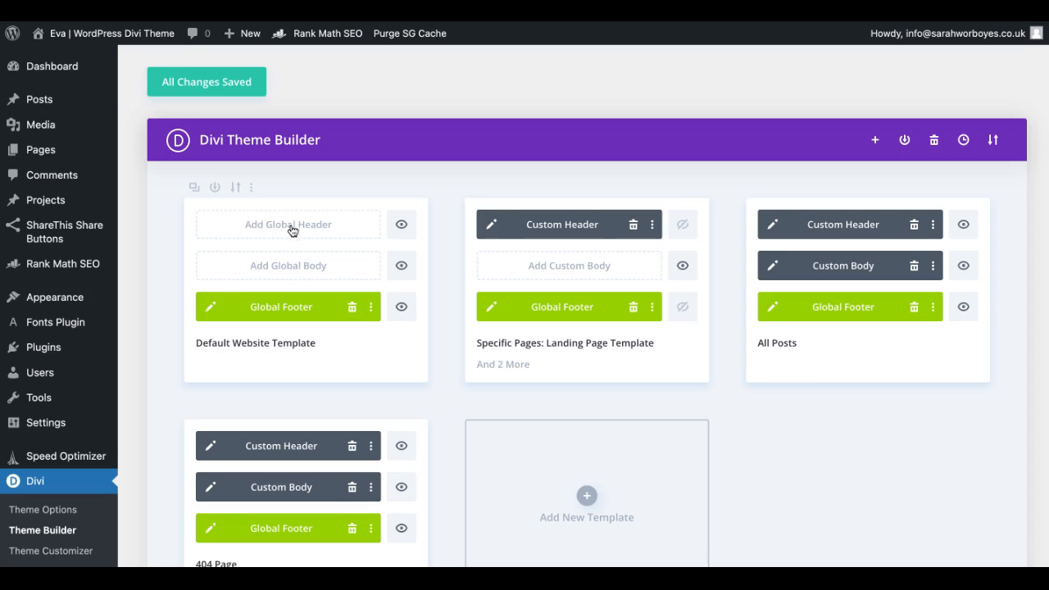
pyautogui.click(287, 229)
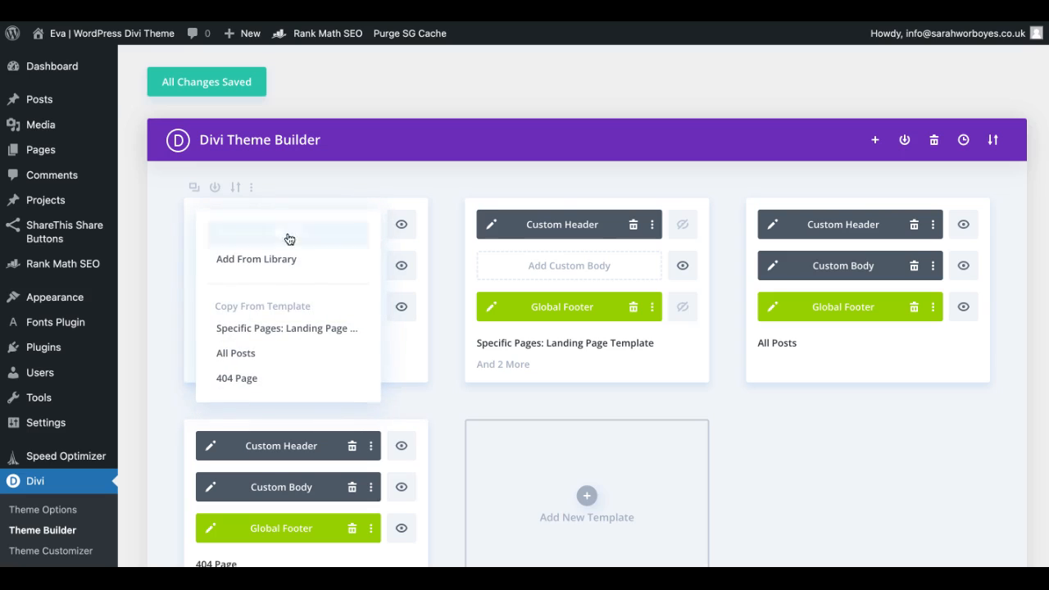
pyautogui.click(265, 235)
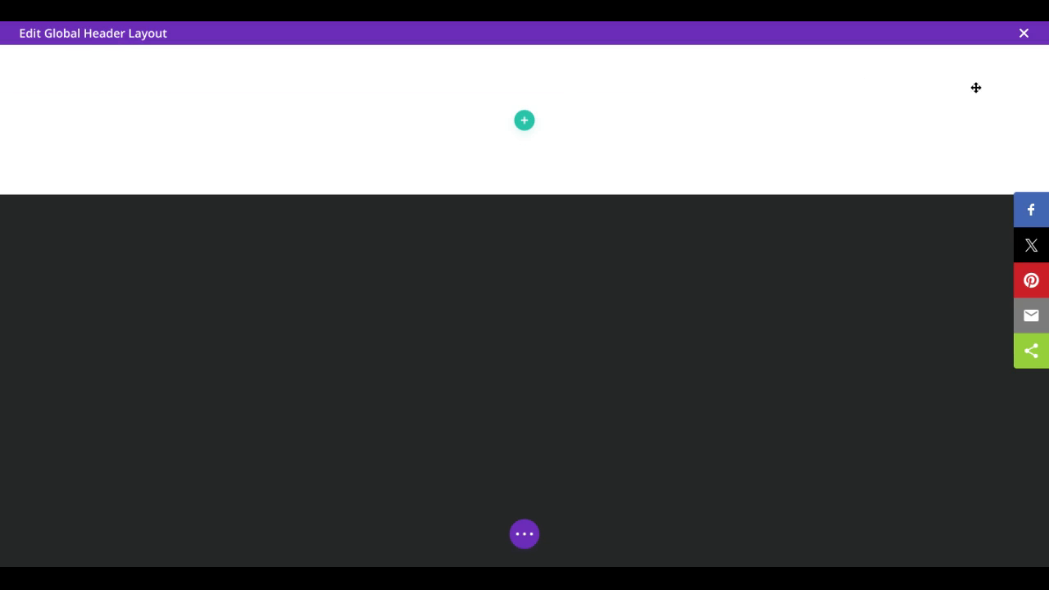
# Step: Insert a row with three-quarter and one-quarter columns and add a Menu module using Desktop Menu in the wide column
pyautogui.click(525, 122)
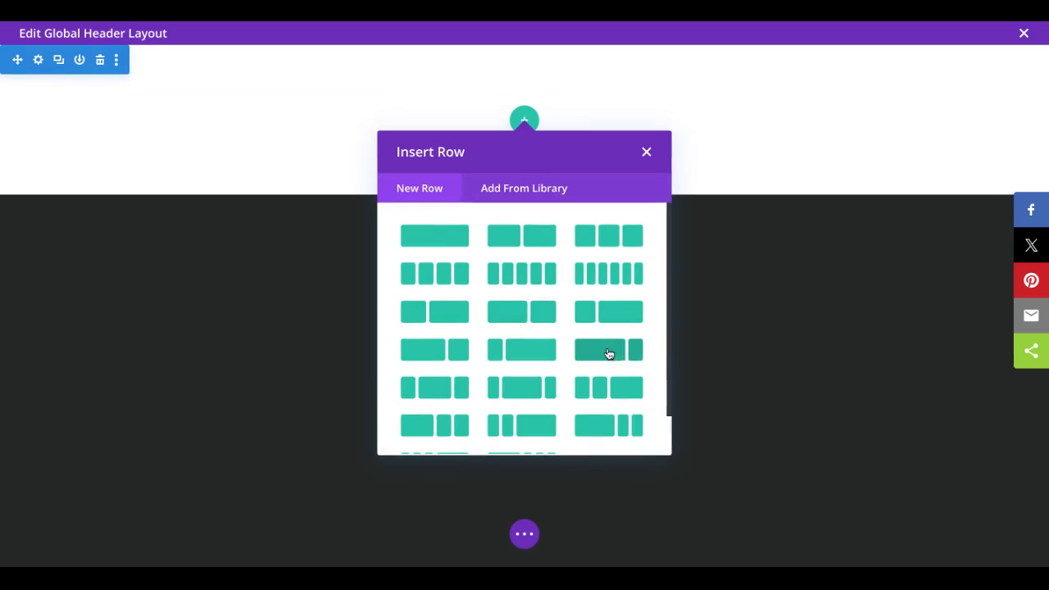
pyautogui.click(614, 354)
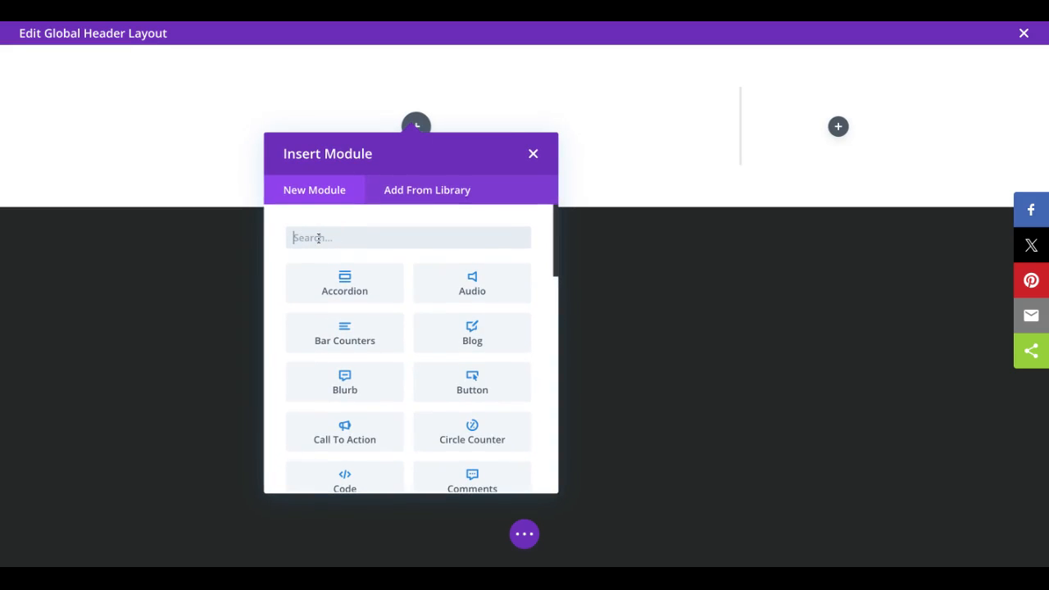
pyautogui.write('menu')
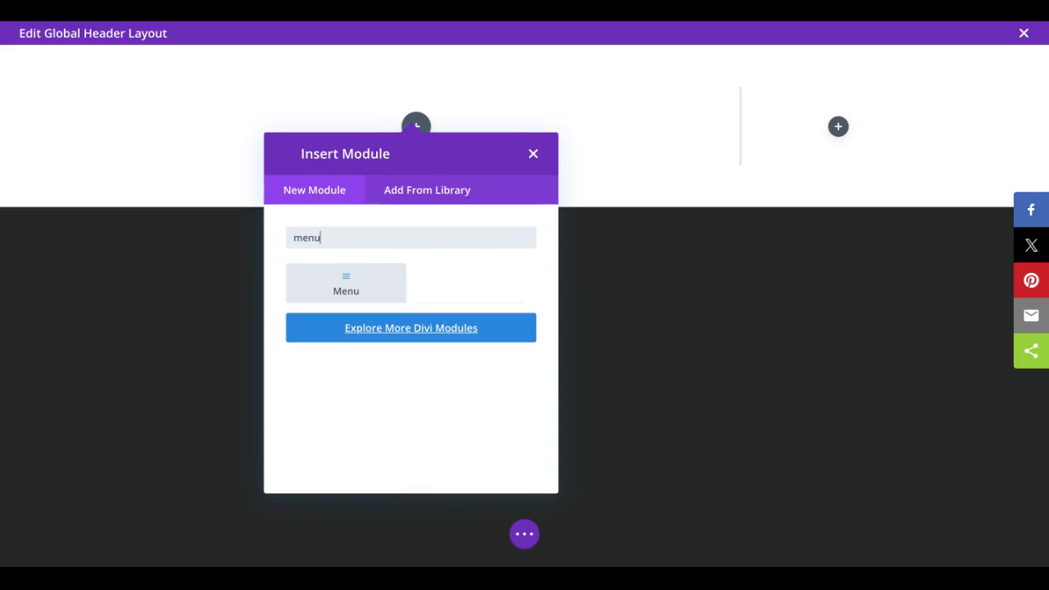
pyautogui.click(339, 292)
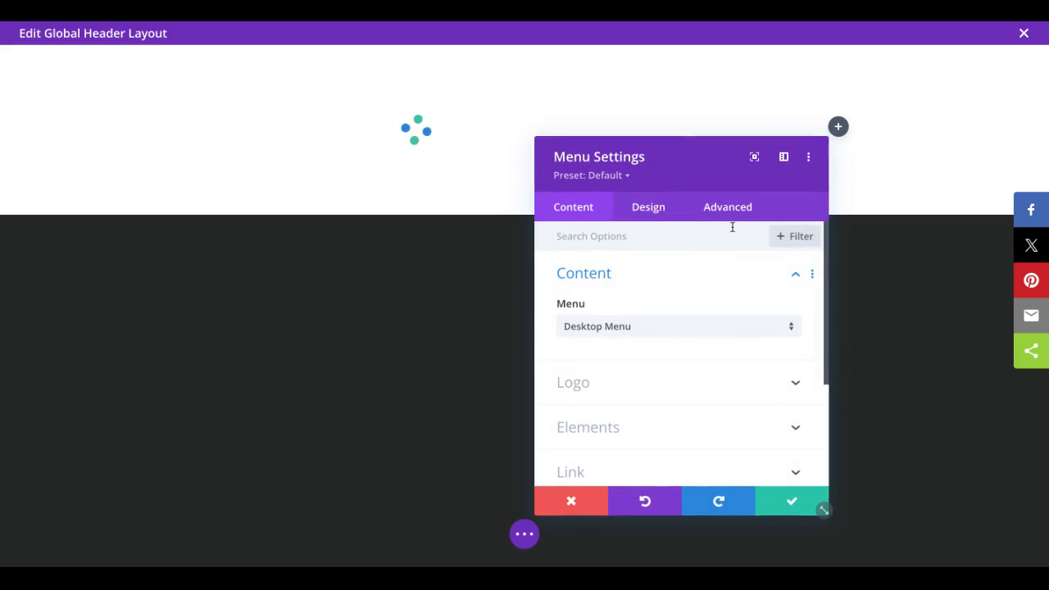
pyautogui.click(792, 511)
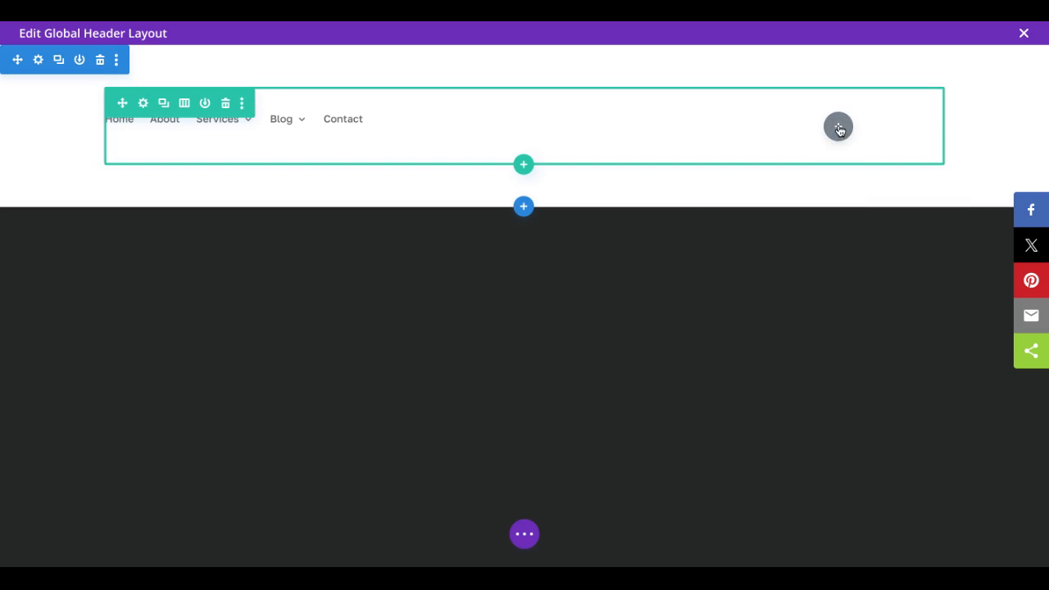
# Step: Add a Button module with its default settings to the narrow column of the header row
pyautogui.click(839, 127)
pyautogui.write('button')
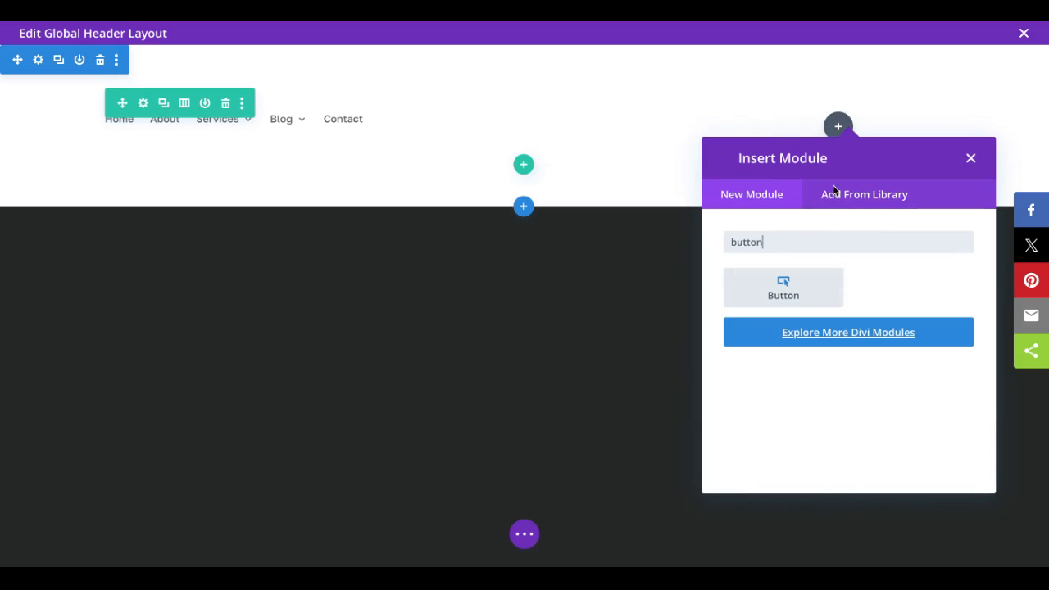
pyautogui.click(787, 287)
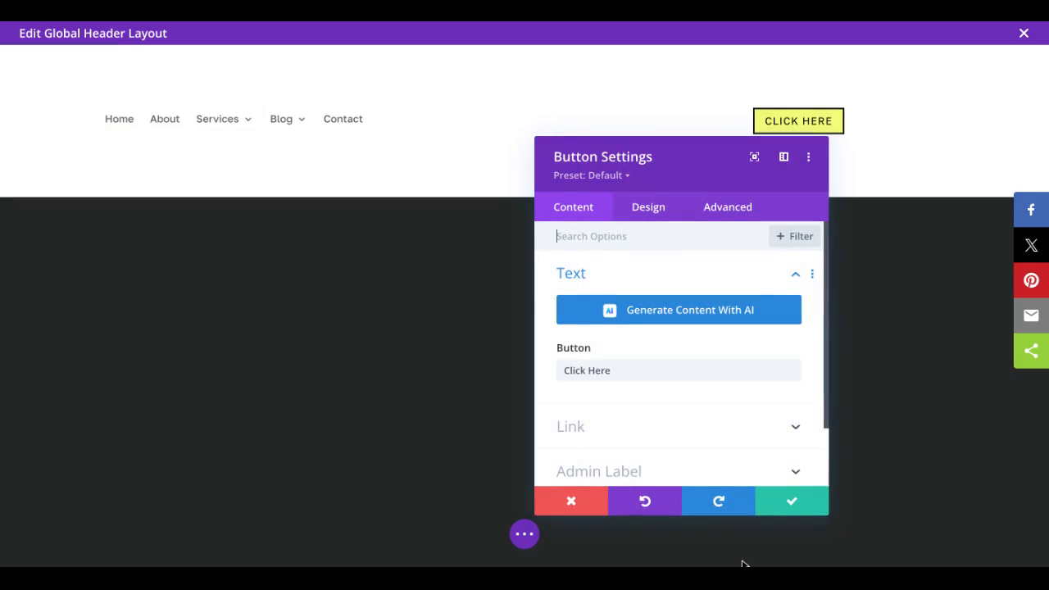
pyautogui.click(792, 511)
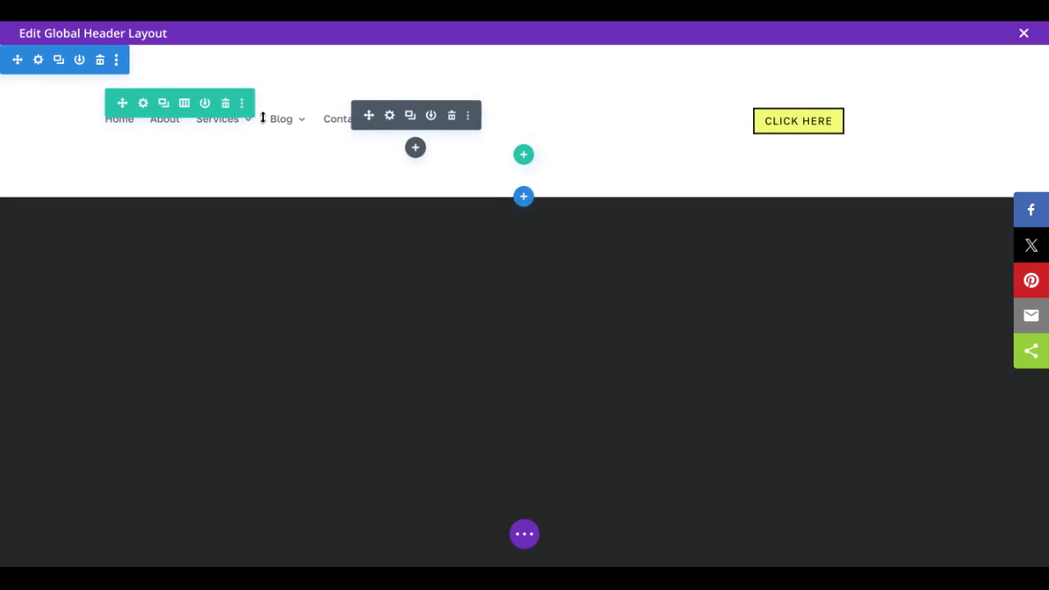
# Step: Set the black EVA Divi Theme Template image from the media library as the Menu module's logo
pyautogui.click(391, 116)
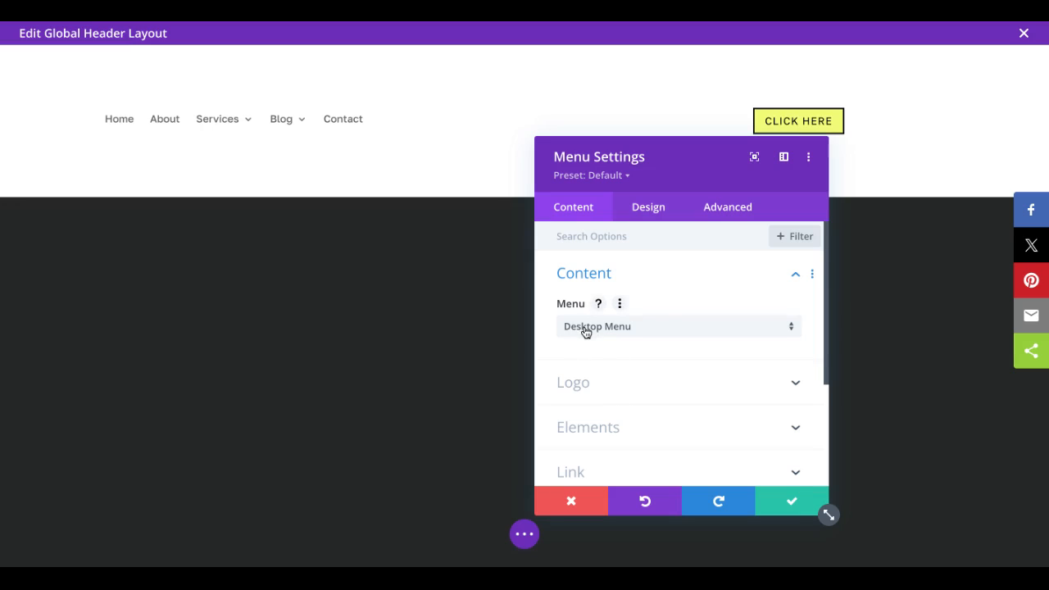
pyautogui.click(586, 332)
pyautogui.click(584, 385)
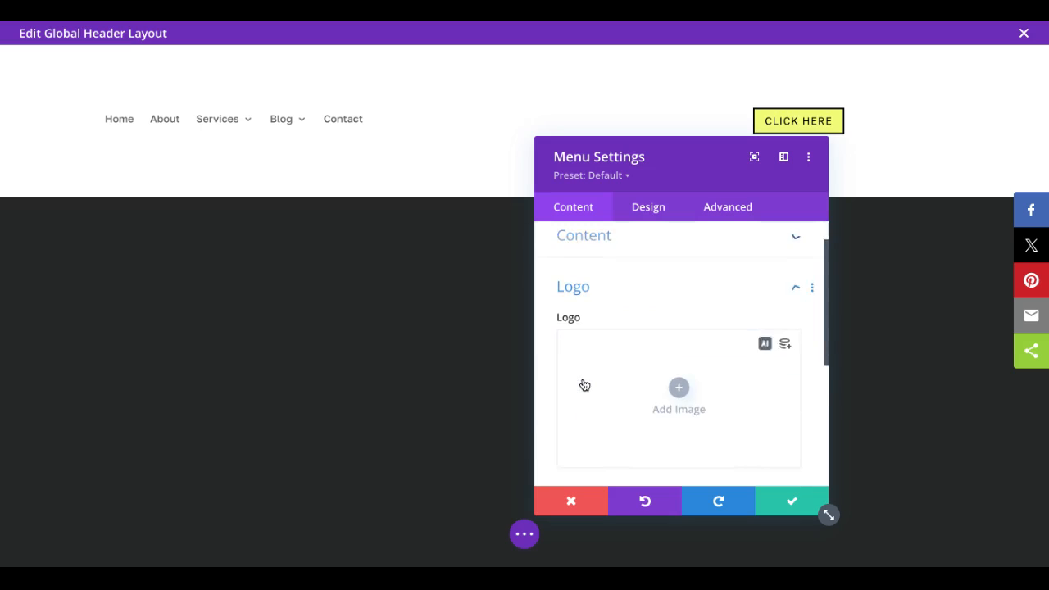
pyautogui.click(632, 363)
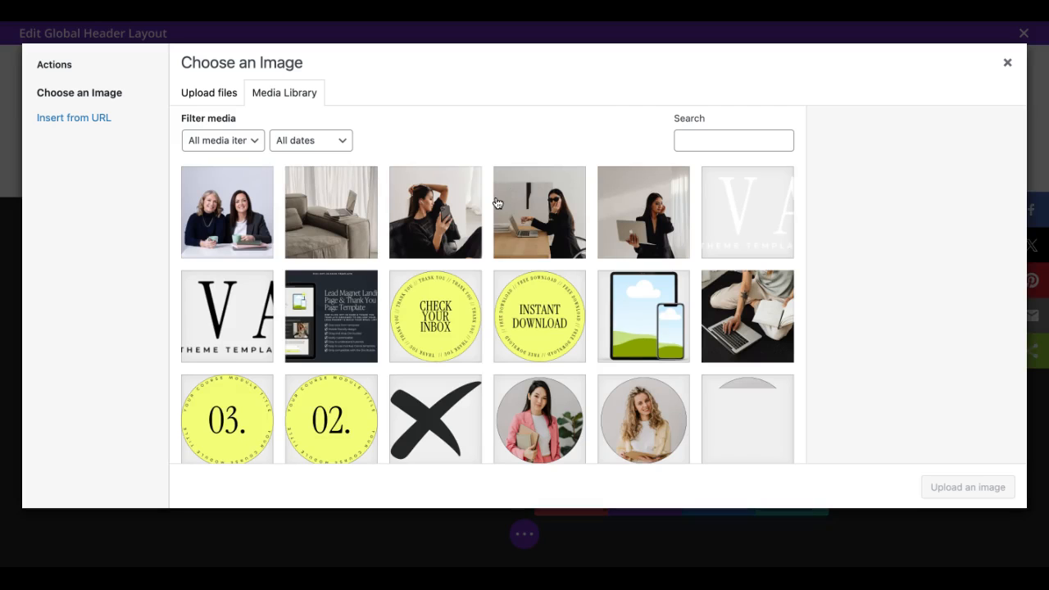
pyautogui.scroll(-5, 521, 323)
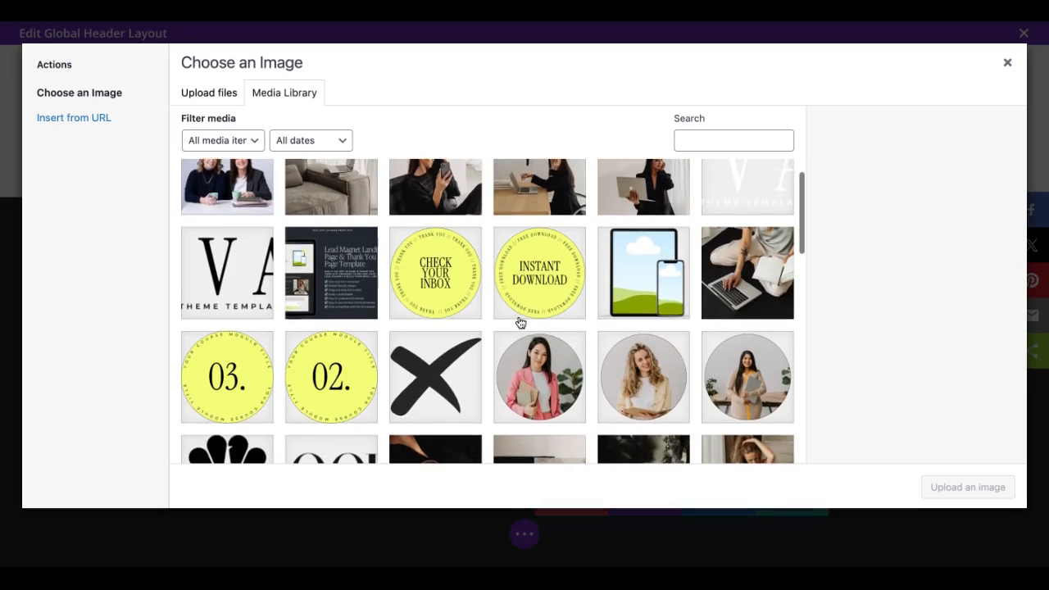
pyautogui.scroll(2, 328, 311)
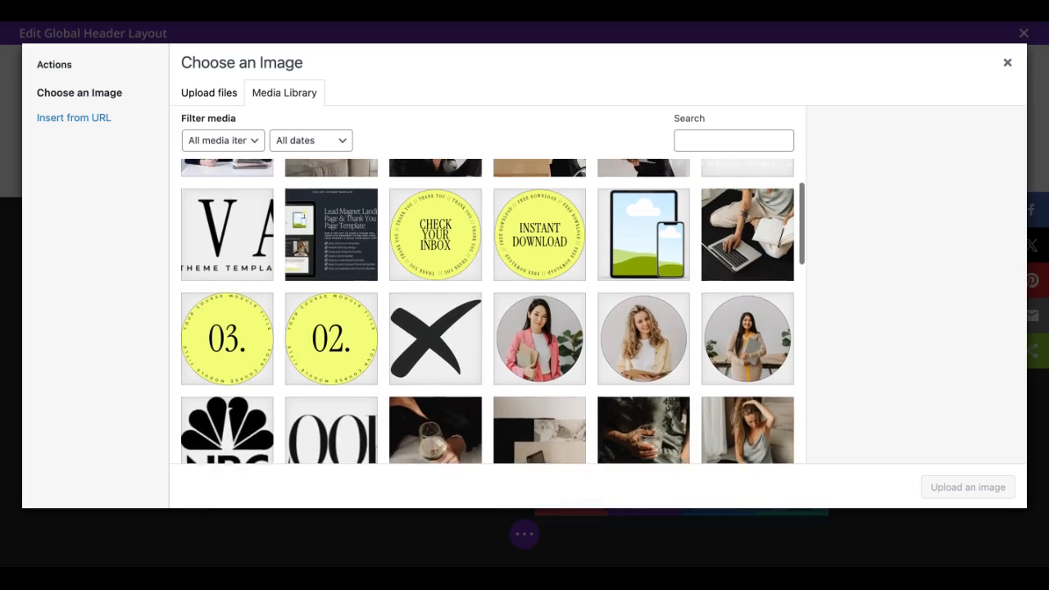
pyautogui.click(248, 255)
pyautogui.click(983, 487)
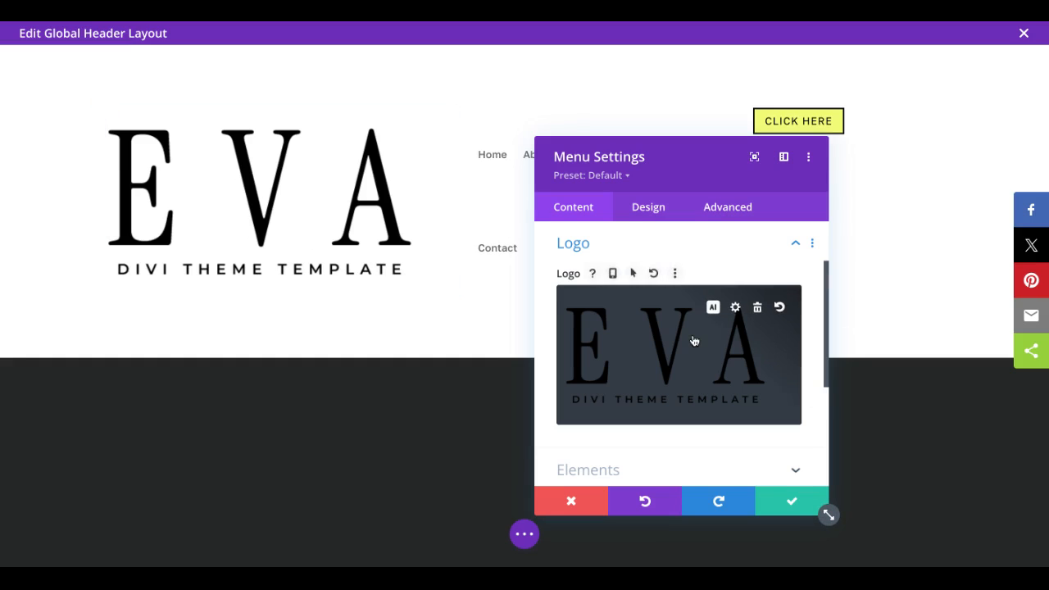
# Step: Link the menu logo to the dynamic Homepage Link and save the Menu module's settings
pyautogui.scroll(-1, 693, 341)
pyautogui.scroll(-4, 670, 320)
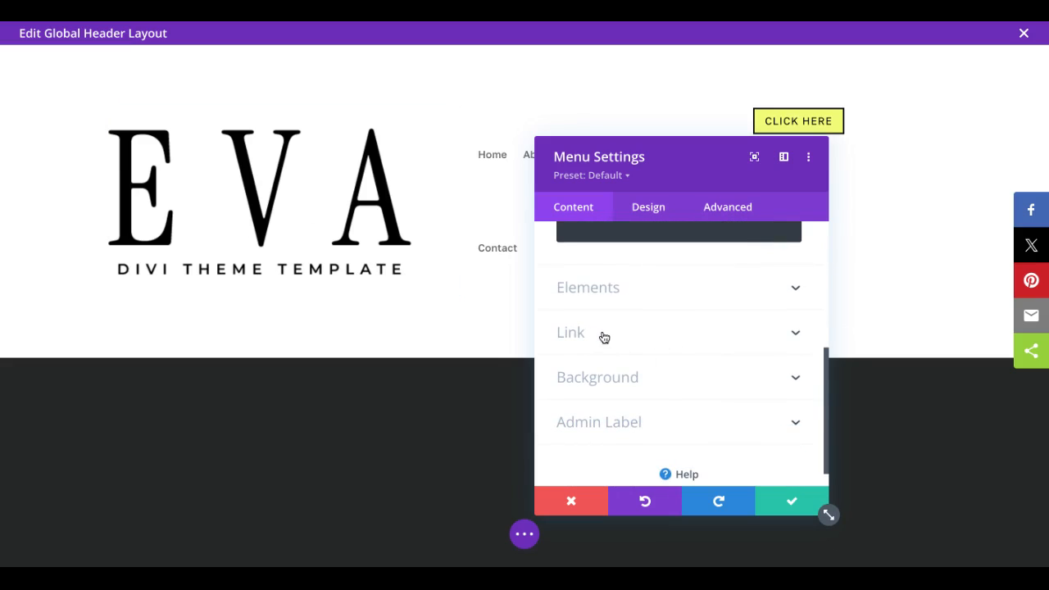
pyautogui.click(611, 336)
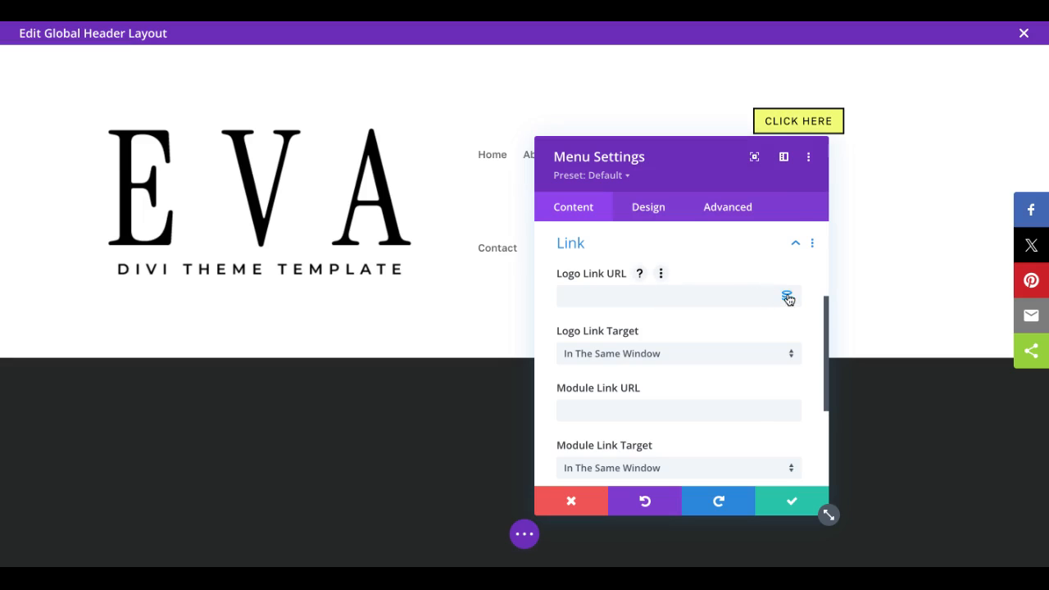
pyautogui.click(787, 297)
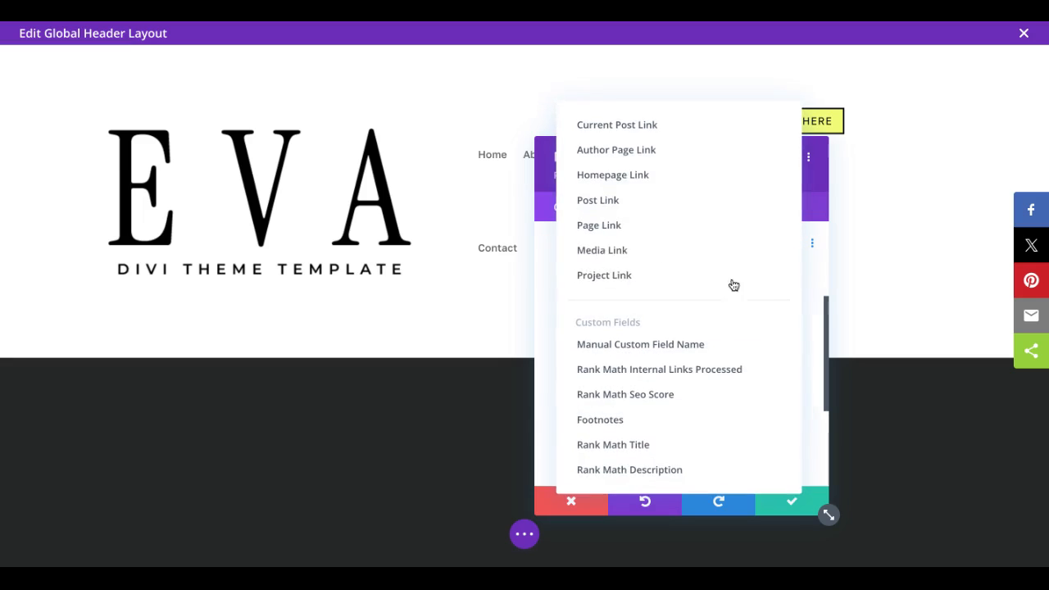
pyautogui.click(622, 181)
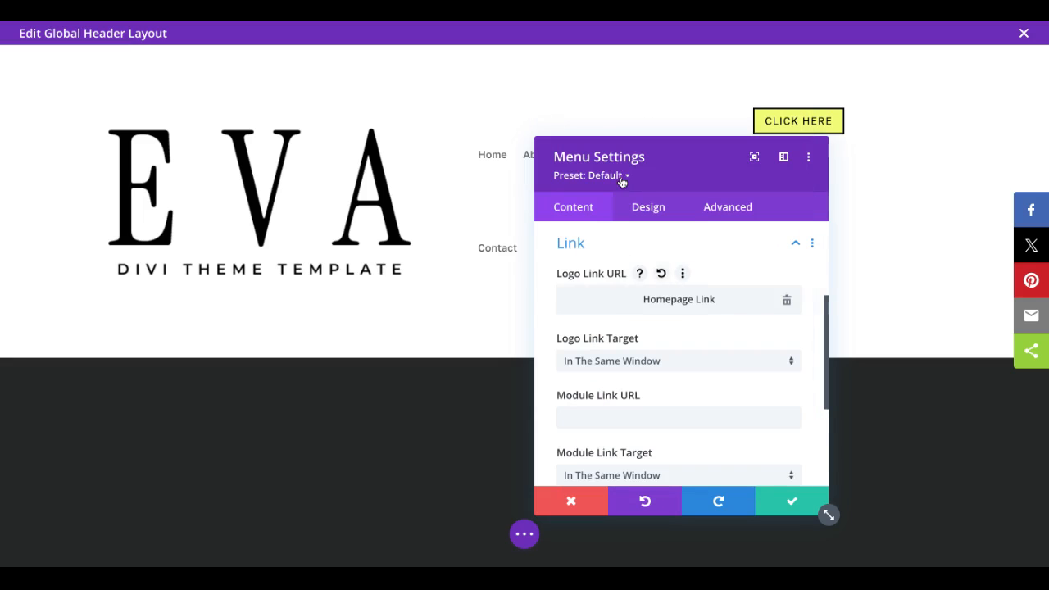
pyautogui.click(791, 505)
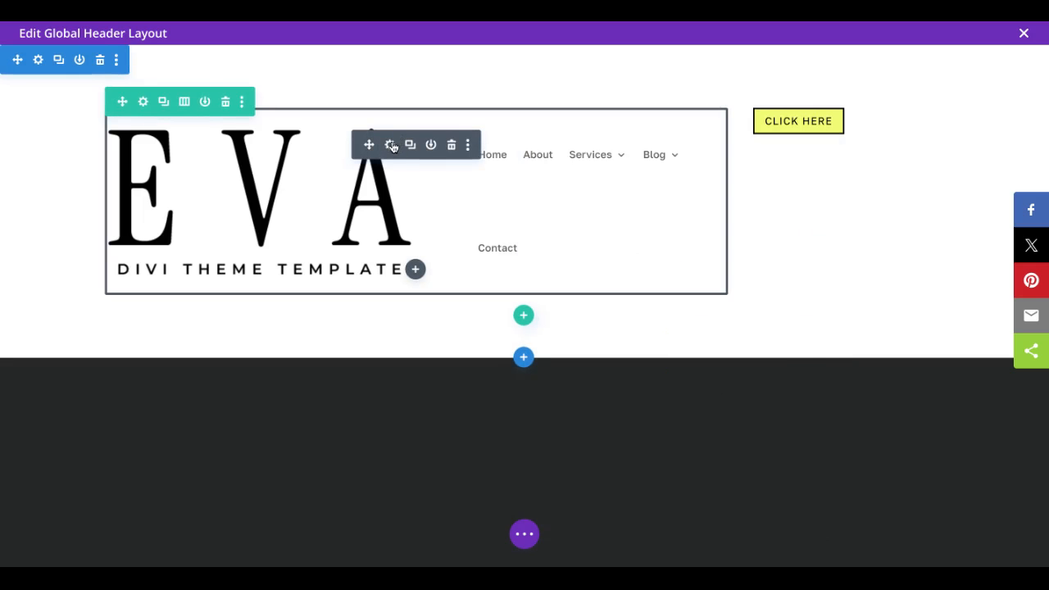
# Step: Reopen the Menu module's design settings and set the logo width to 190px
pyautogui.click(391, 146)
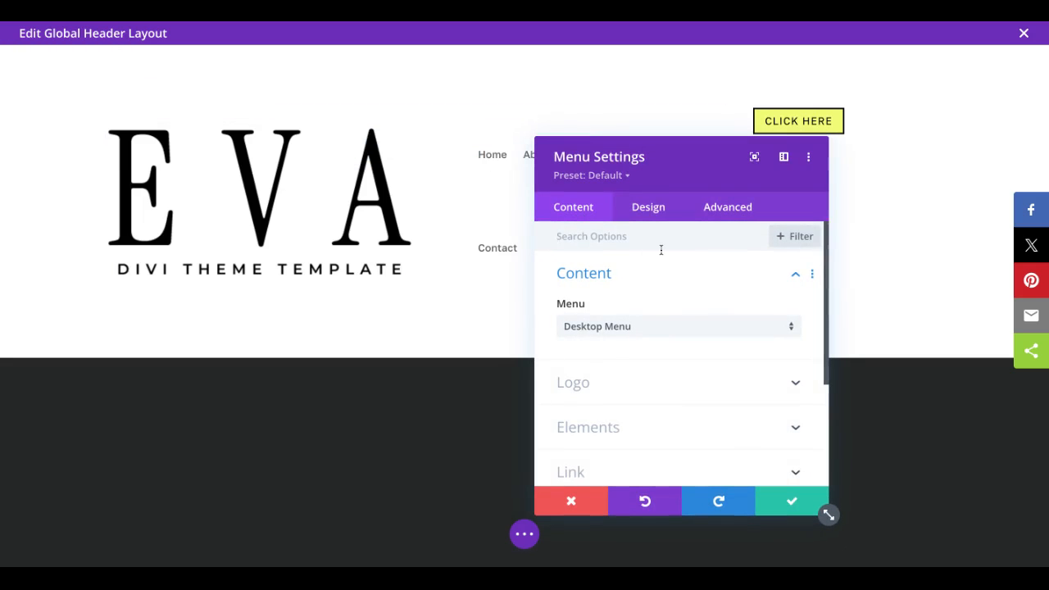
pyautogui.click(651, 210)
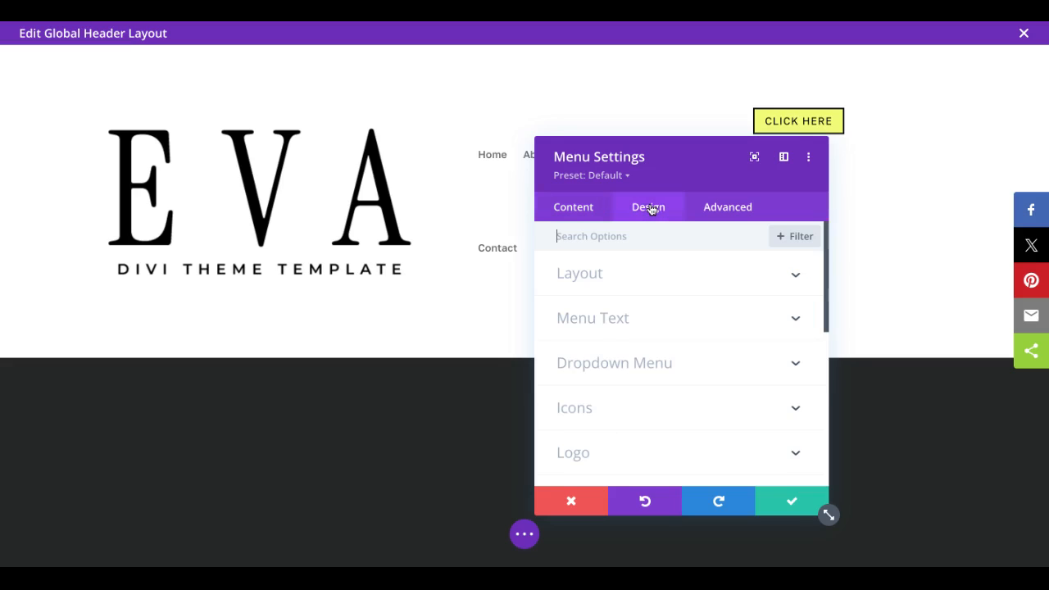
pyautogui.click(628, 276)
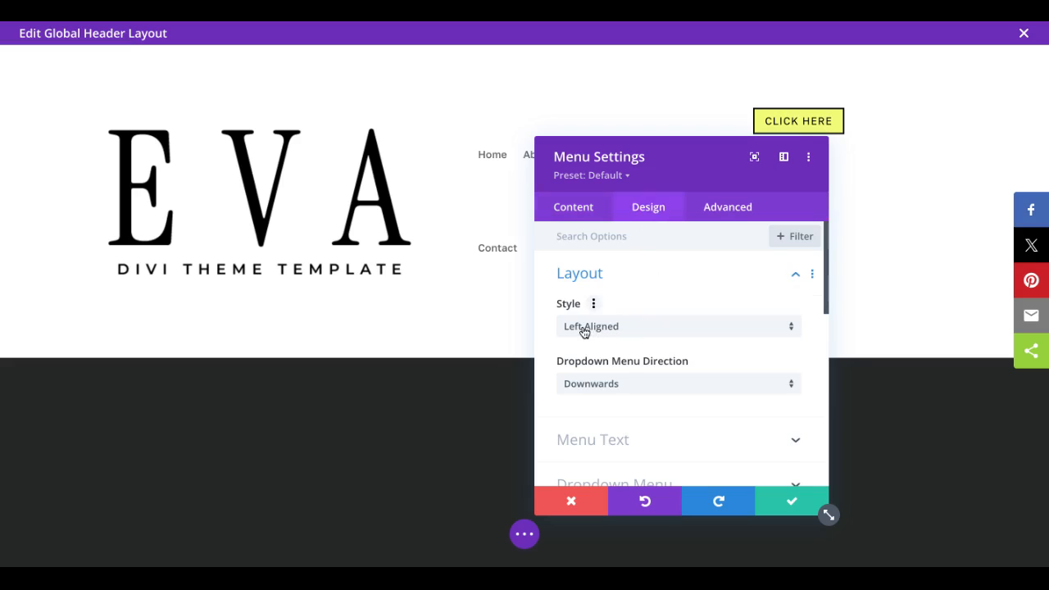
pyautogui.scroll(-3, 603, 329)
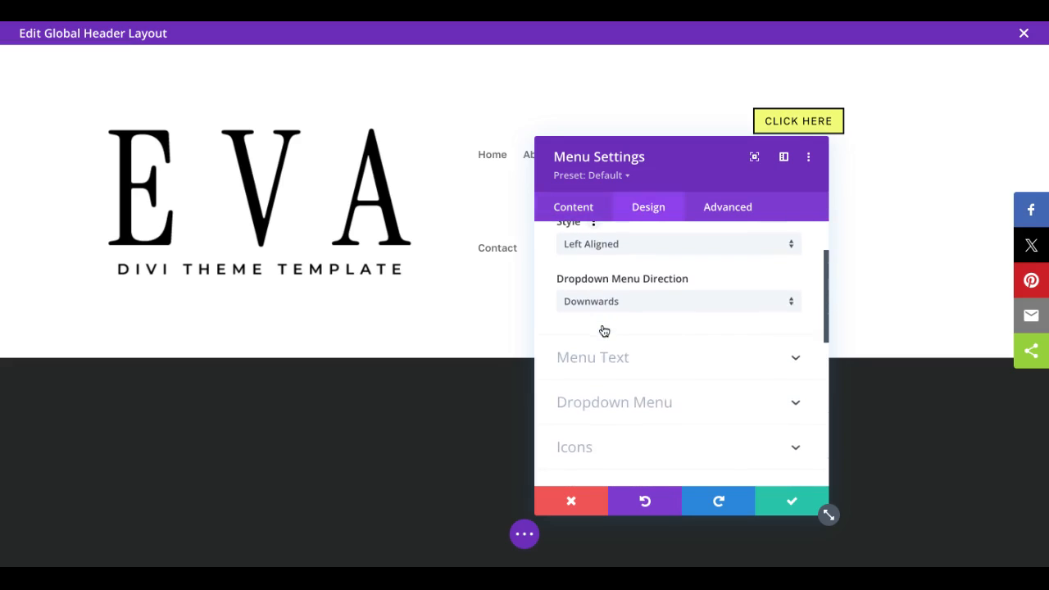
pyautogui.scroll(-3, 680, 353)
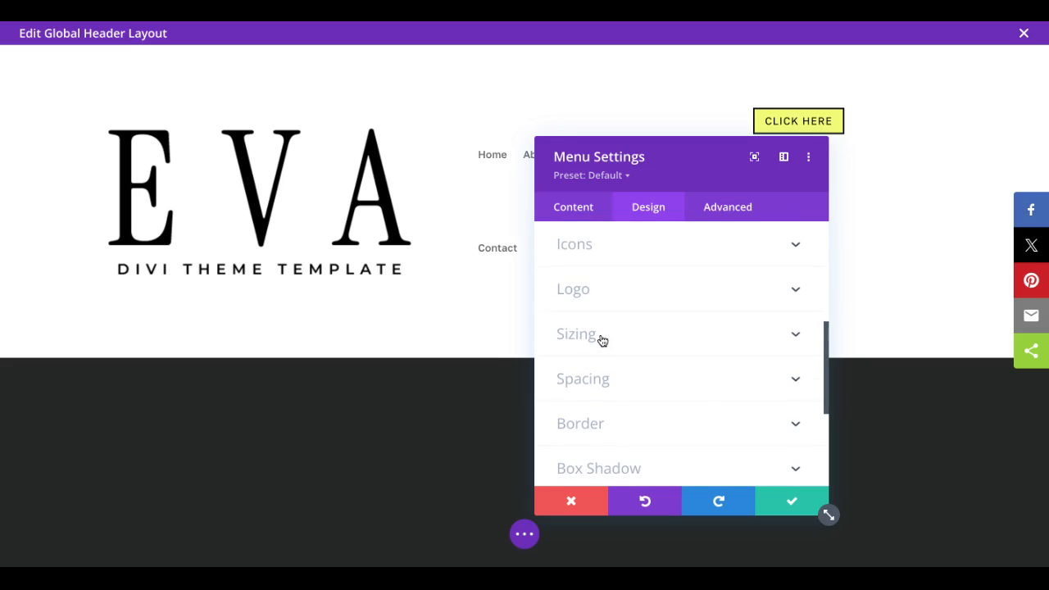
pyautogui.click(599, 339)
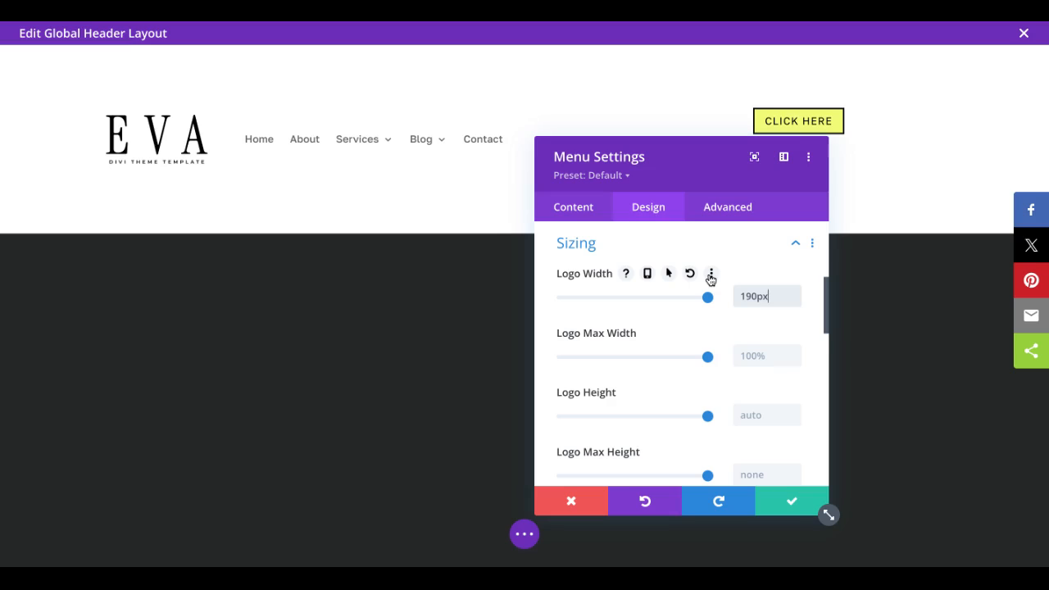
# Step: Set the menu text's active link color to the saved dark charcoal, #242726
pyautogui.click(653, 232)
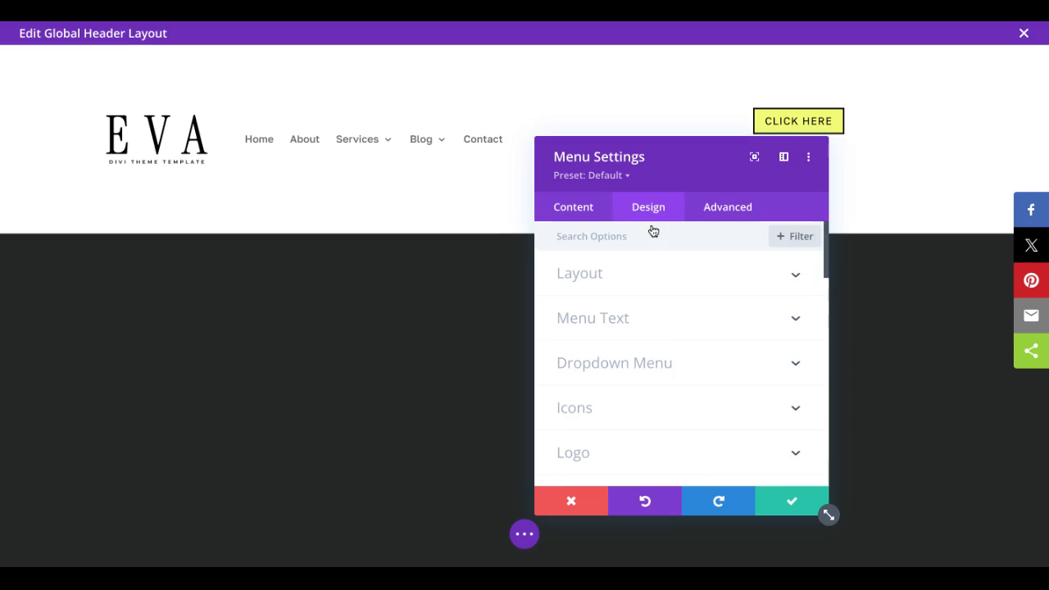
pyautogui.click(611, 327)
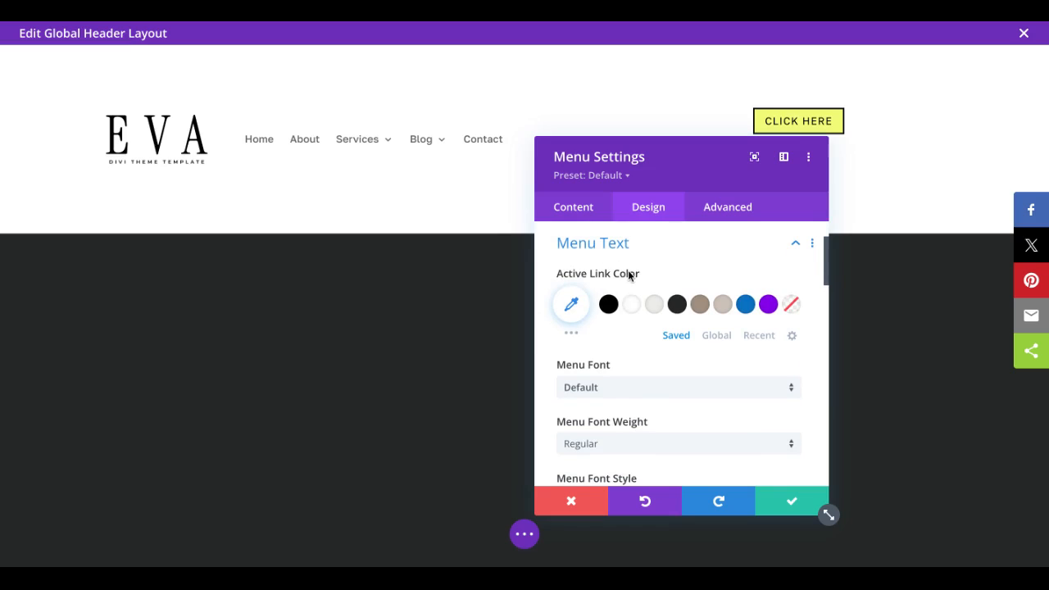
pyautogui.click(675, 305)
# Step: Set the menu text size to 17px and align the menu text to the right
pyautogui.scroll(-4, 665, 368)
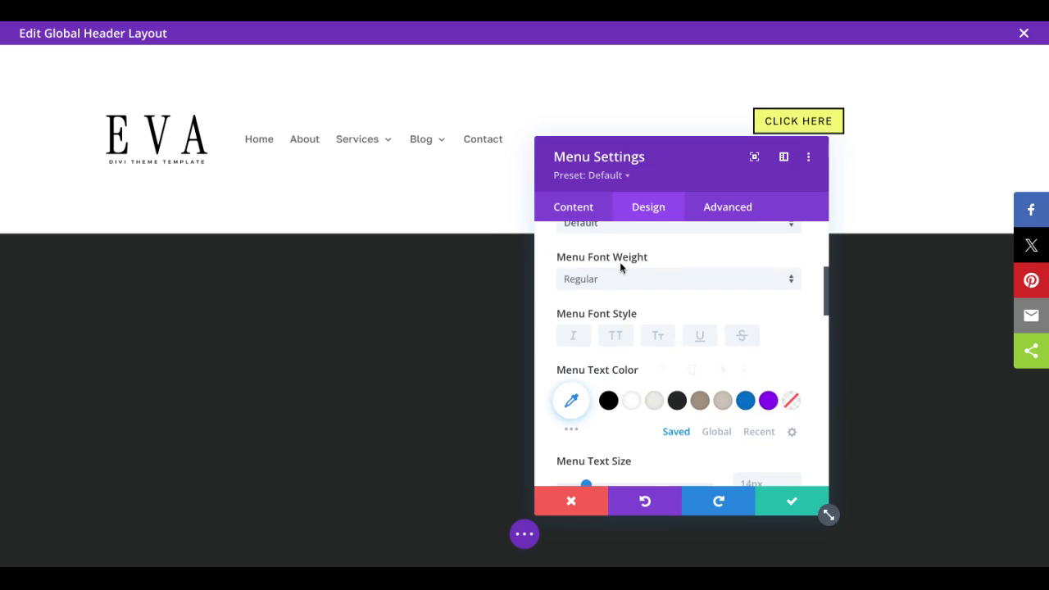
pyautogui.scroll(-4, 635, 370)
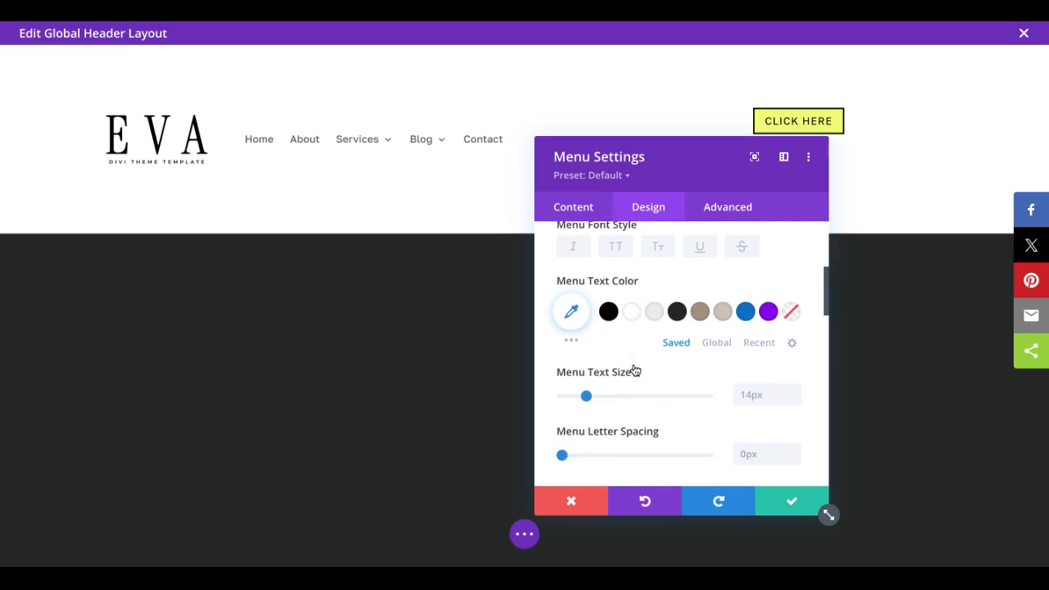
pyautogui.click(747, 342)
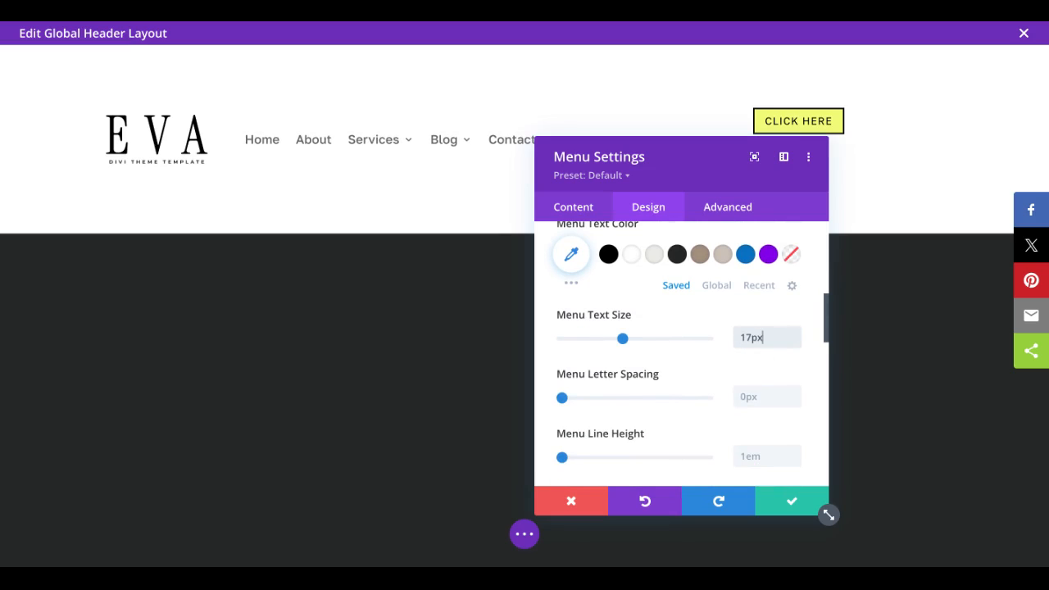
pyautogui.scroll(-5, 709, 376)
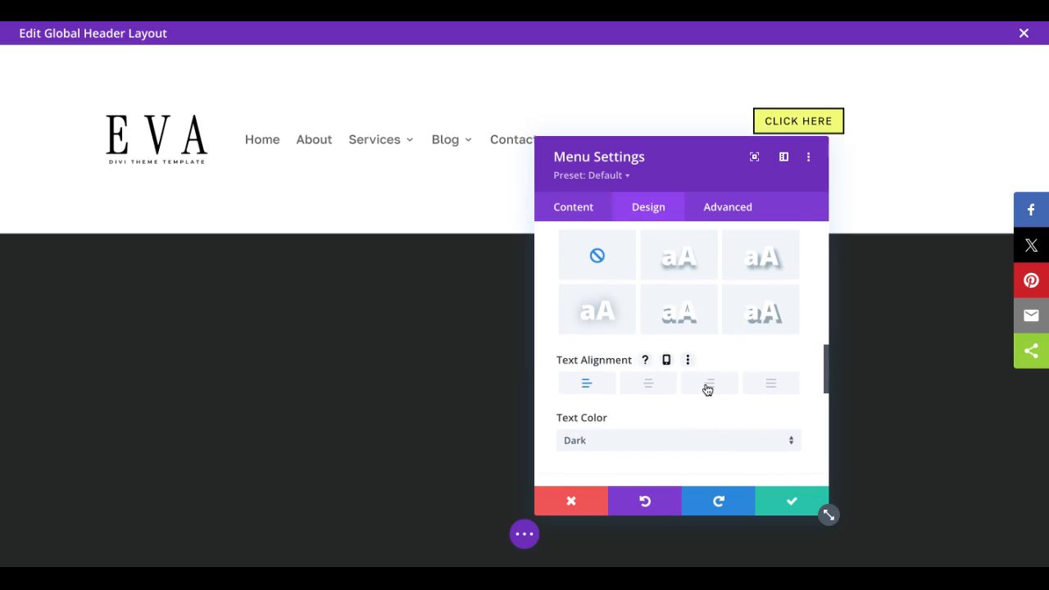
pyautogui.click(711, 386)
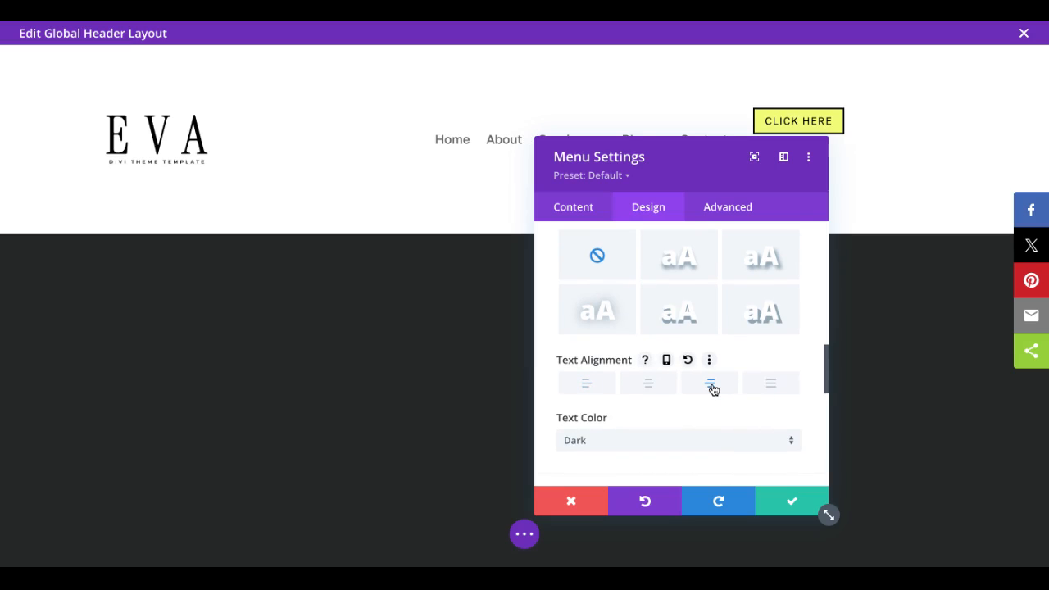
# Step: Set both the dropdown menu's background color and its line color to the saved light gray #ebece9
pyautogui.scroll(-3, 726, 412)
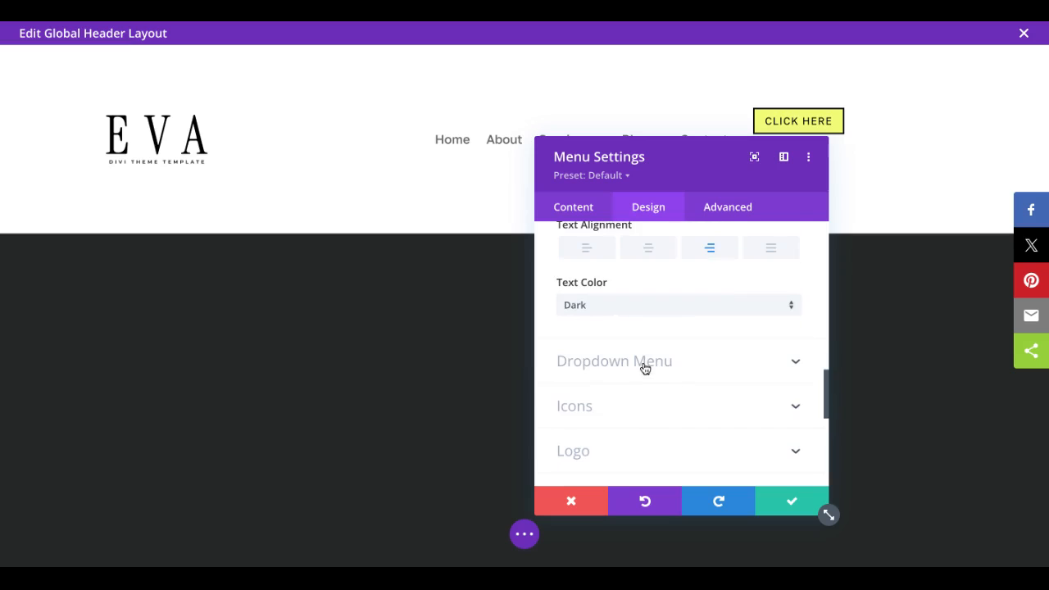
pyautogui.click(645, 365)
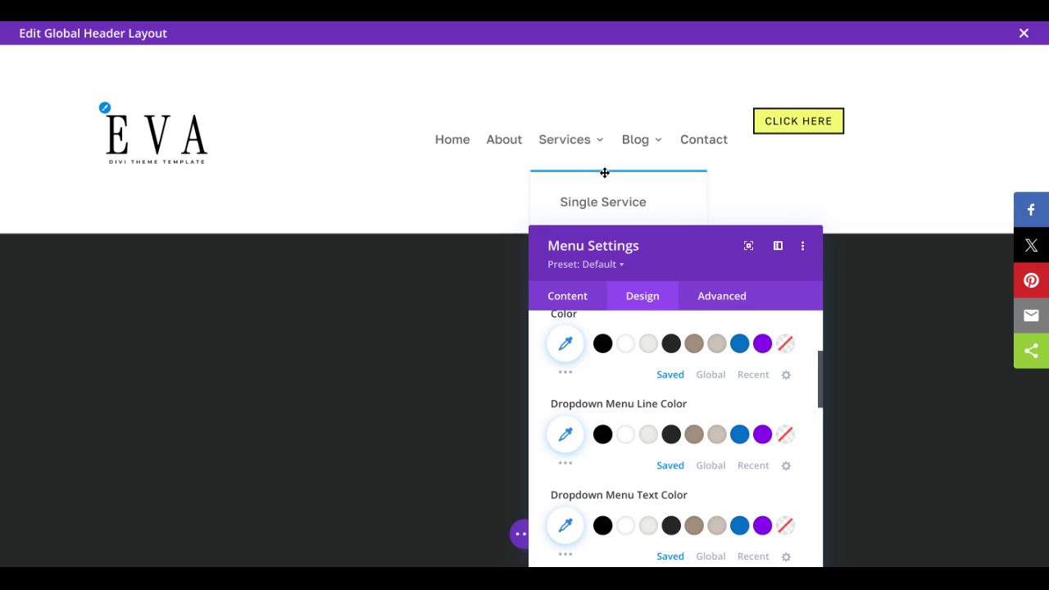
pyautogui.scroll(1, 648, 360)
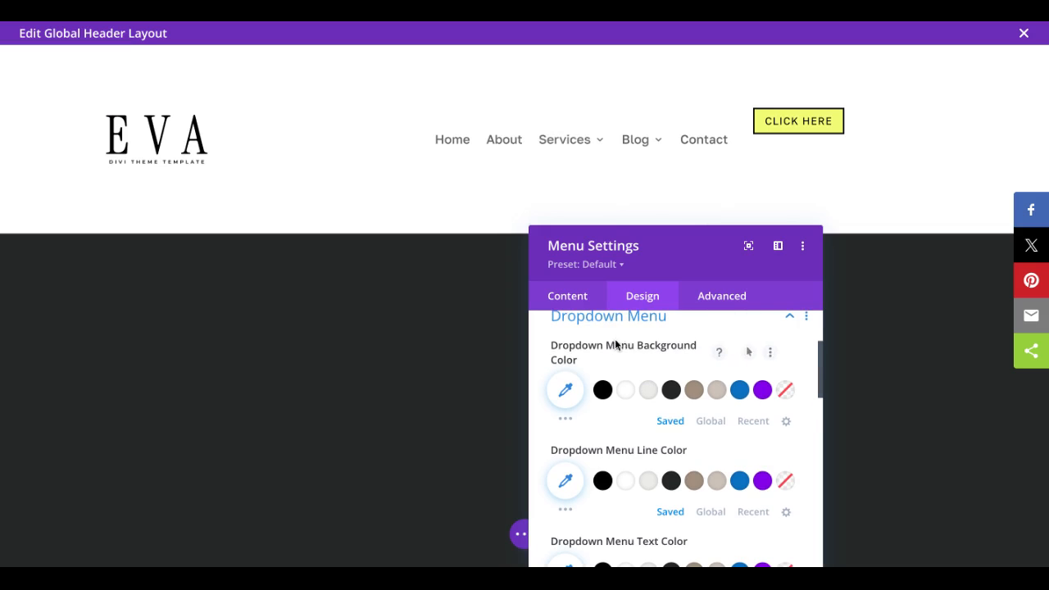
pyautogui.click(648, 390)
pyautogui.scroll(-1, 662, 442)
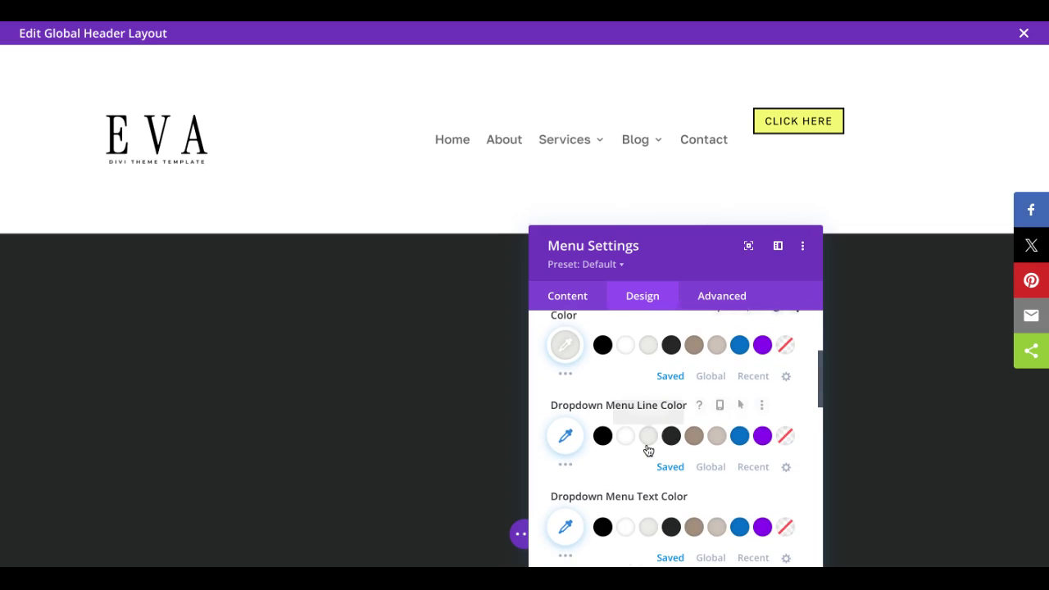
pyautogui.click(648, 437)
# Step: Set the dropdown menu's text color to #242726 and its active link color to the saved taupe, then save the module
pyautogui.scroll(-2, 650, 442)
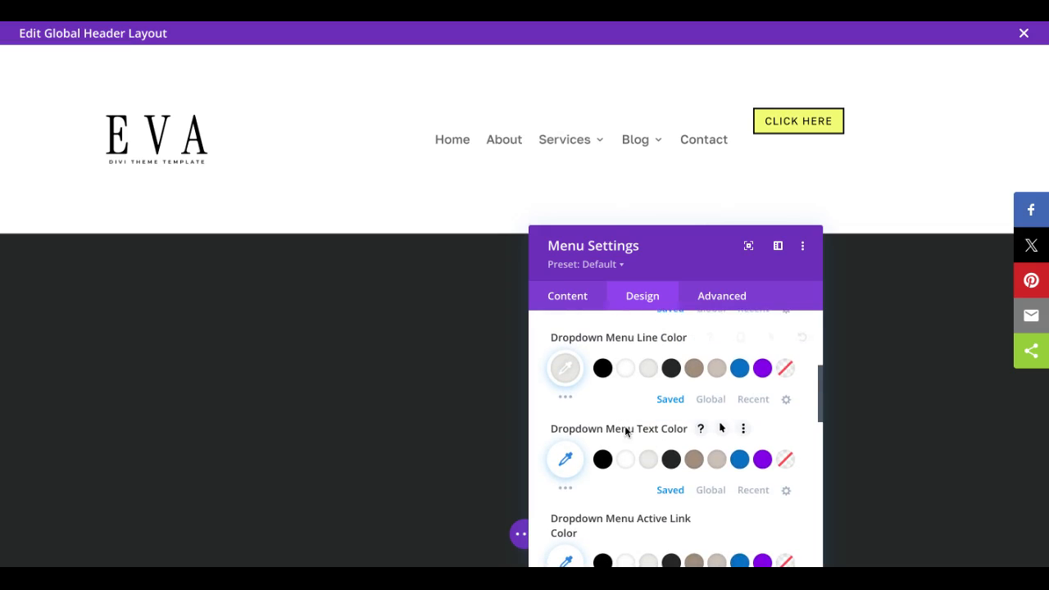
pyautogui.scroll(-1, 628, 429)
pyautogui.click(671, 426)
pyautogui.scroll(-1, 669, 429)
pyautogui.scroll(-1, 670, 431)
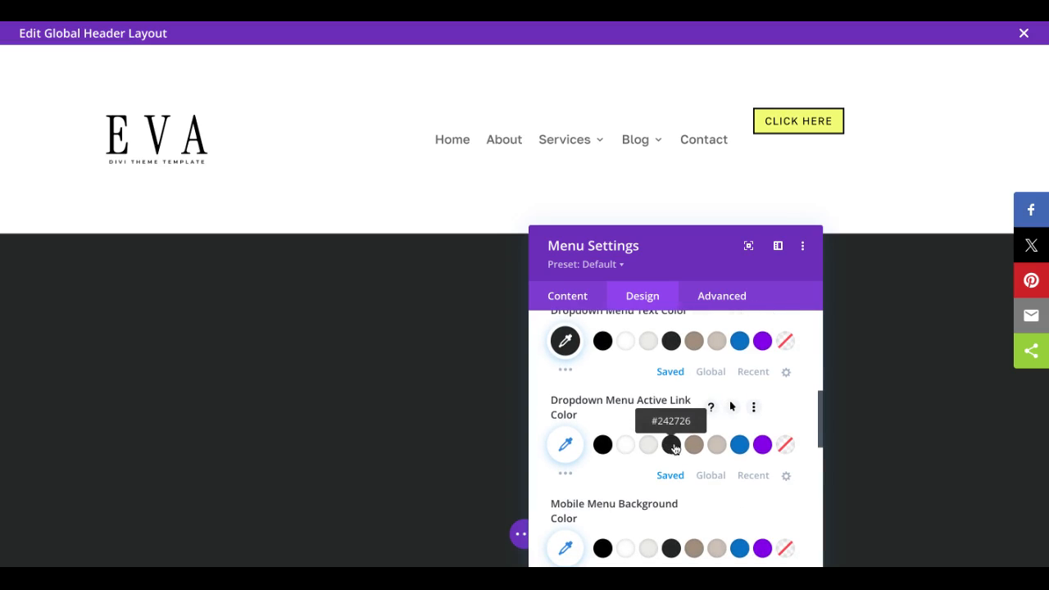
pyautogui.click(695, 444)
pyautogui.scroll(-2, 692, 445)
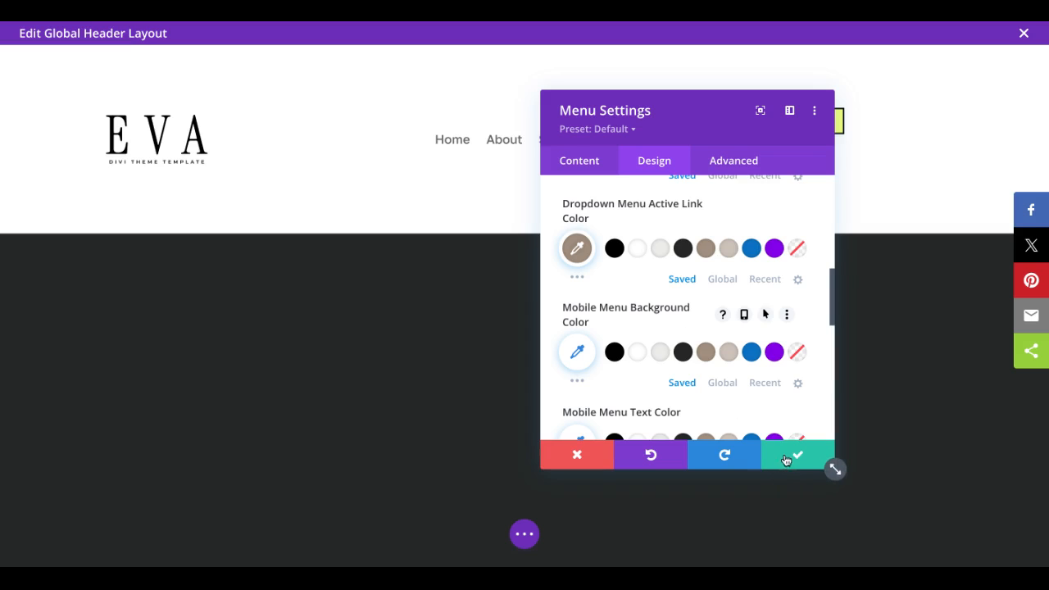
pyautogui.click(794, 458)
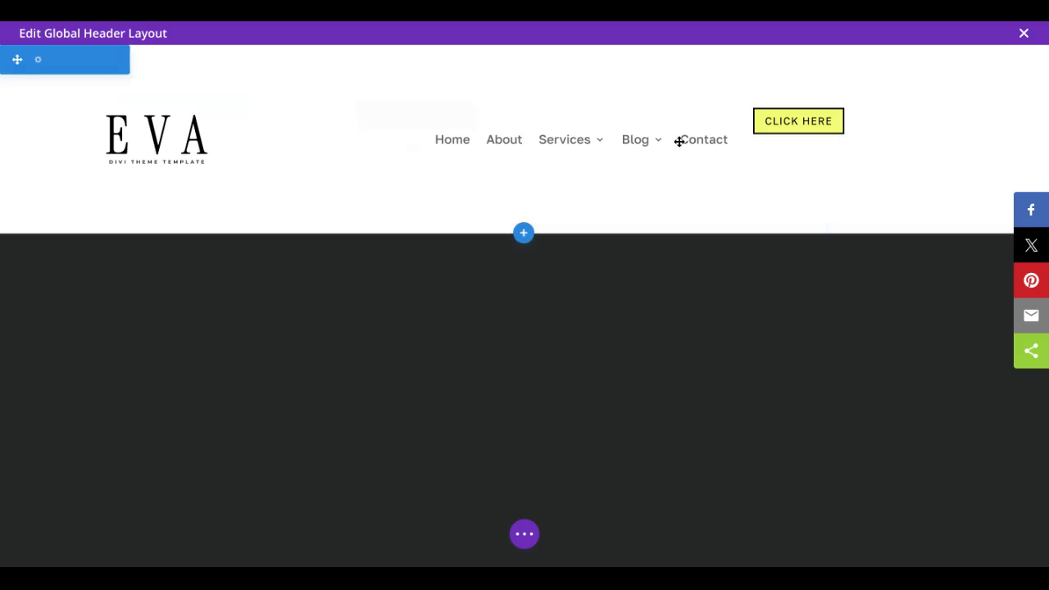
# Step: Change the header button's text to "Get in touch"
pyautogui.moveTo(605, 139)
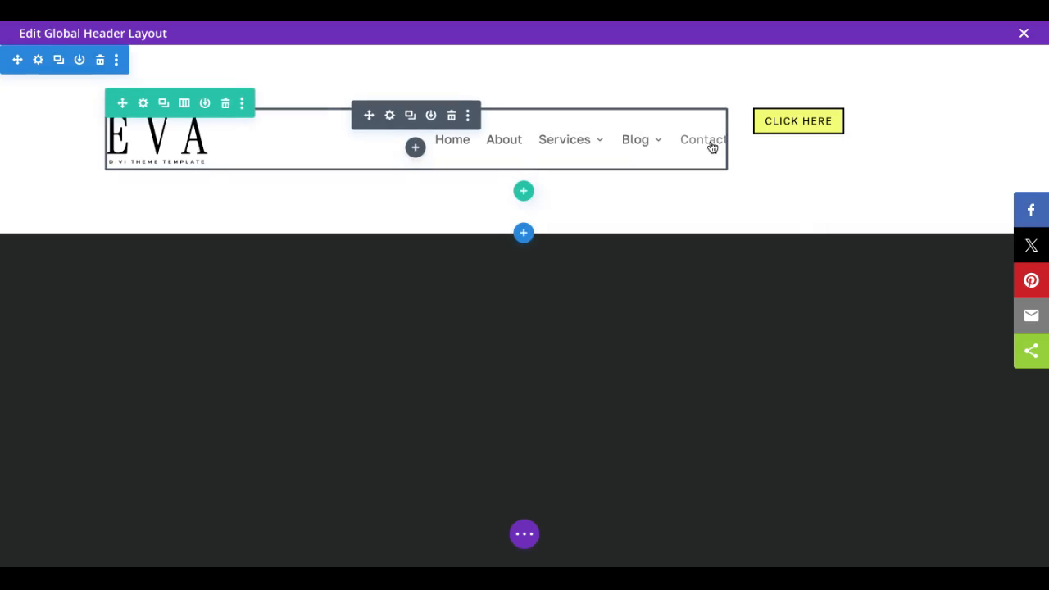
pyautogui.moveTo(792, 129)
pyautogui.click(823, 116)
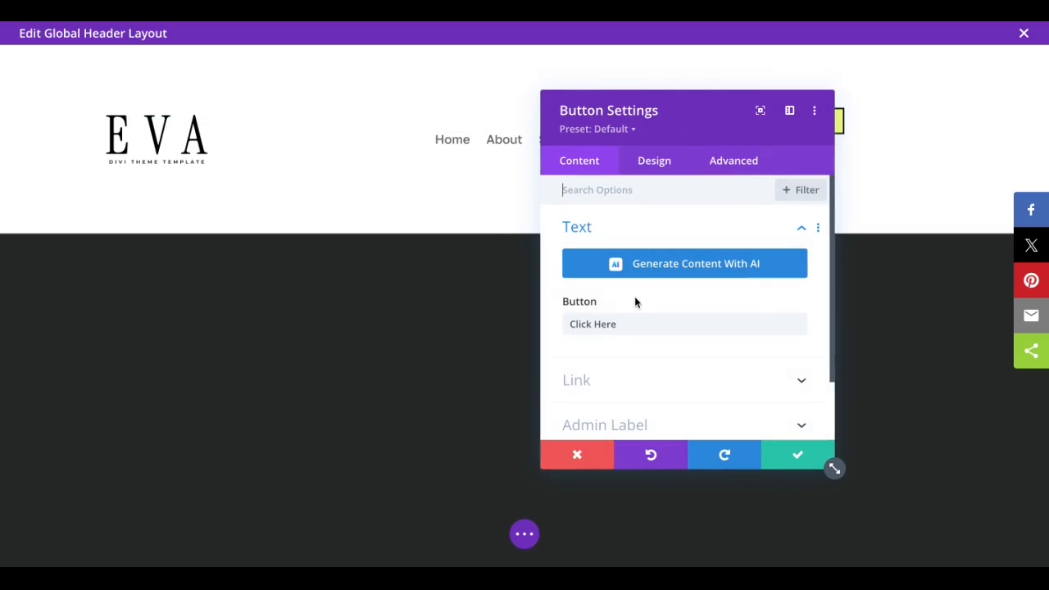
pyautogui.click(622, 377)
pyautogui.scroll(2, 619, 209)
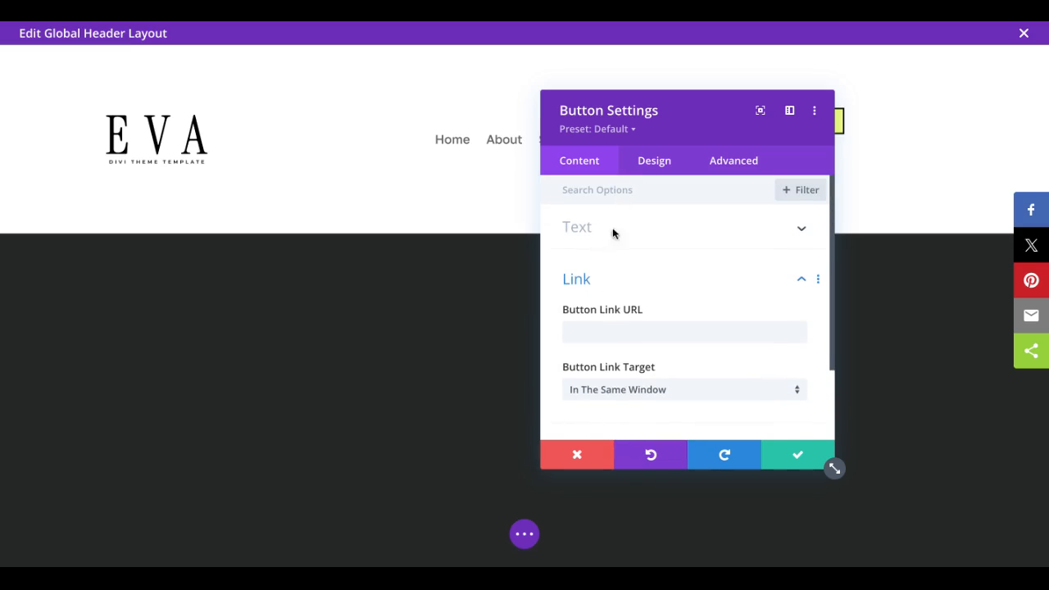
pyautogui.click(609, 237)
pyautogui.moveTo(623, 326); pyautogui.dragTo(530, 330)
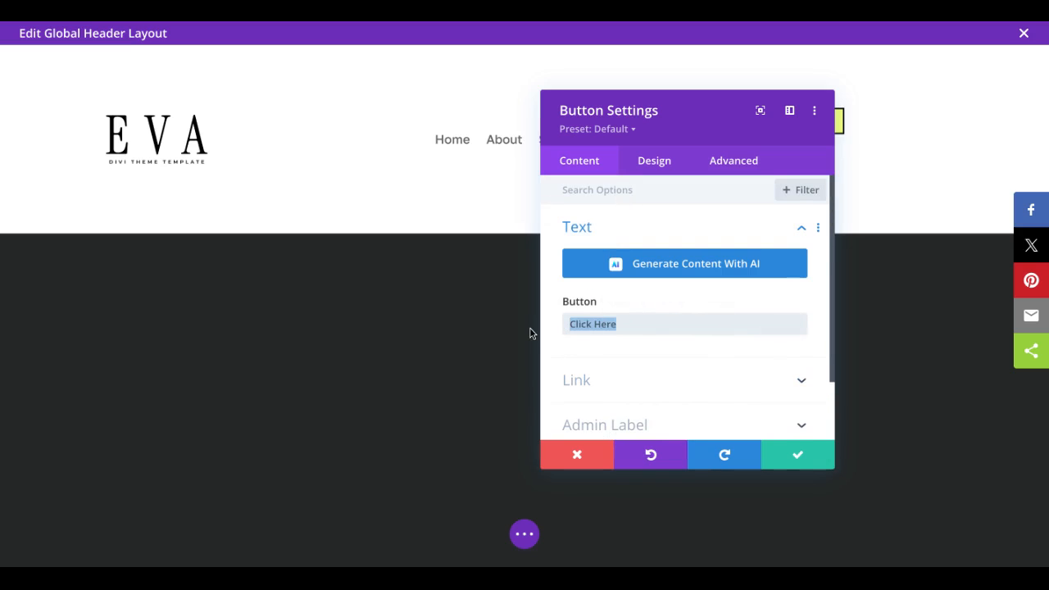
pyautogui.write('Get in touc')
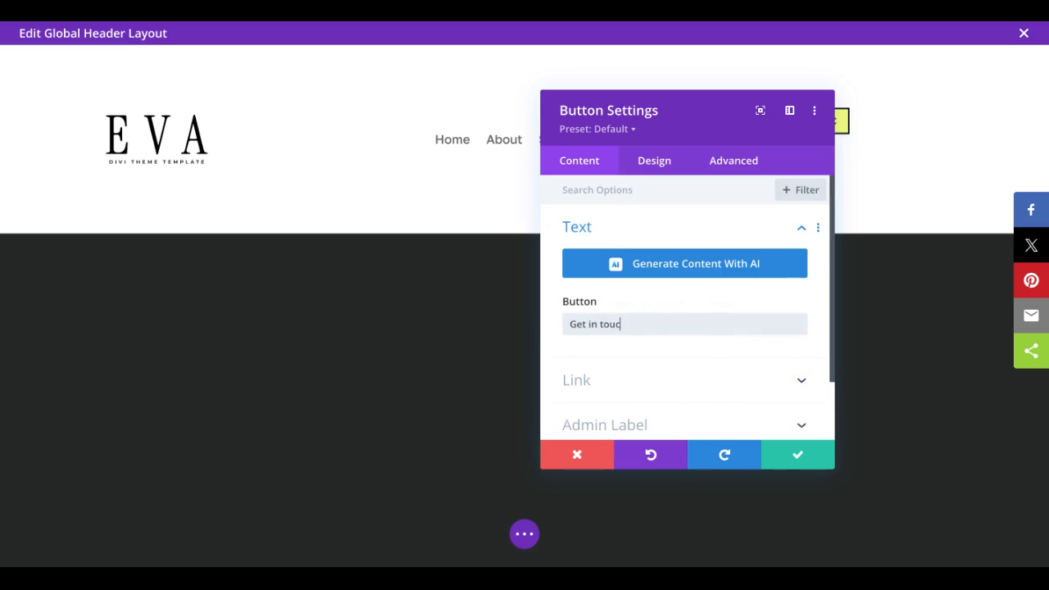
pyautogui.write('h')
# Step: Link the button dynamically to the Home page using a Page Link
pyautogui.click(576, 384)
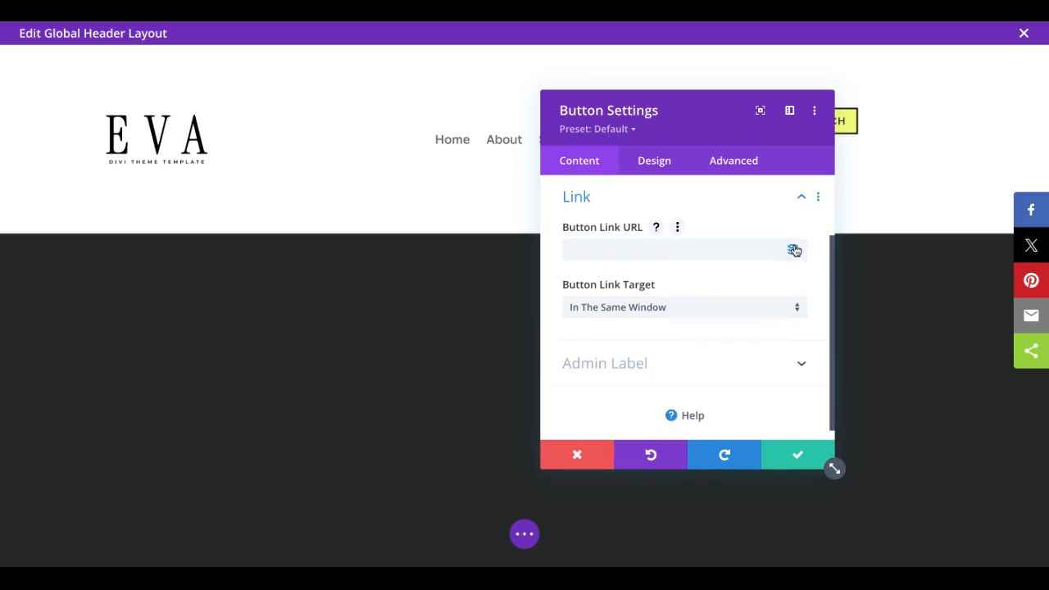
pyautogui.click(793, 251)
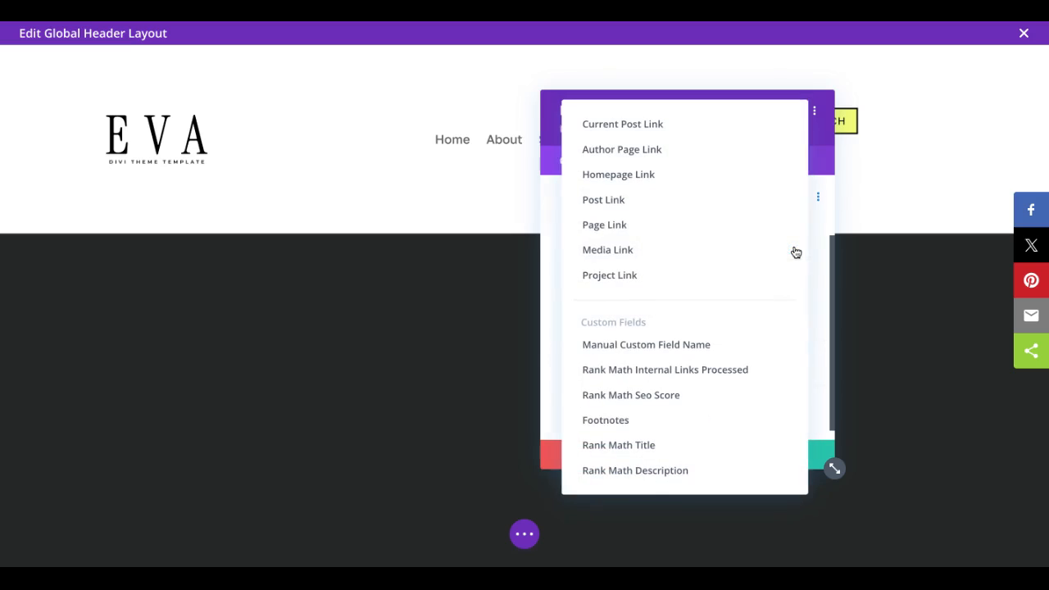
pyautogui.click(630, 233)
pyautogui.click(631, 336)
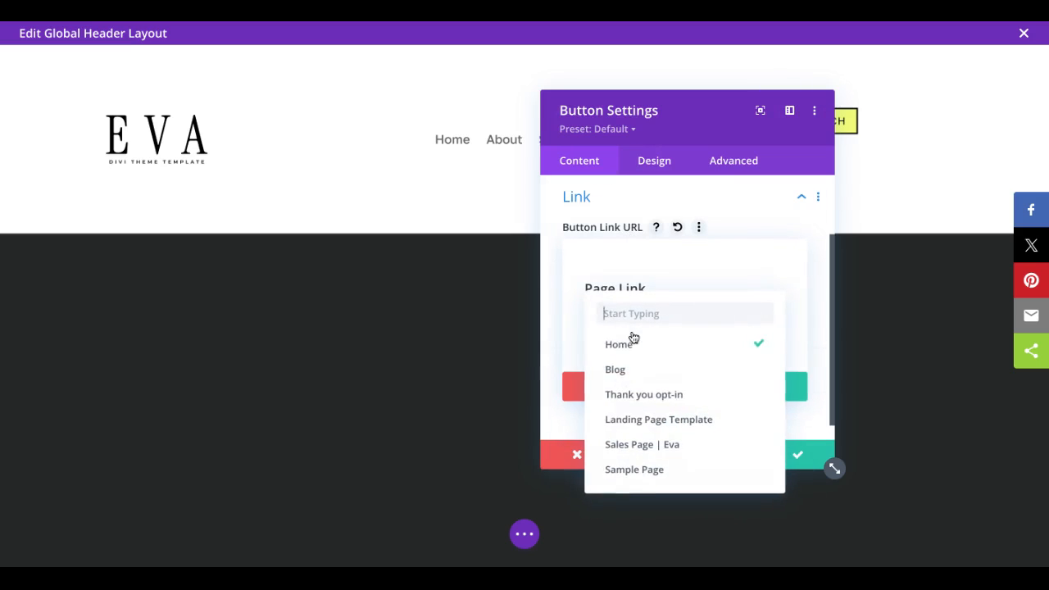
pyautogui.click(691, 260)
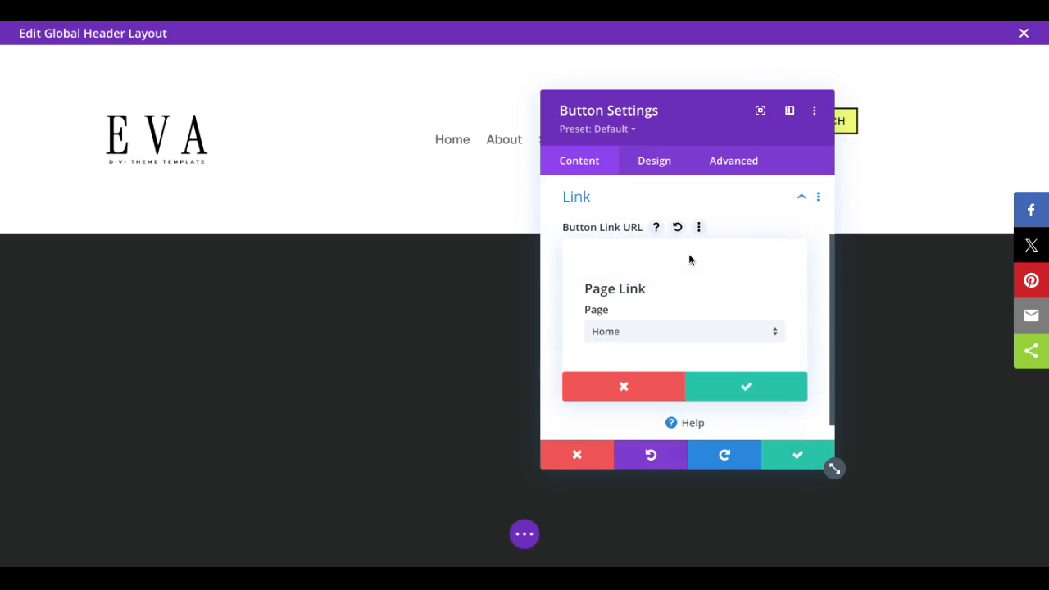
pyautogui.click(738, 392)
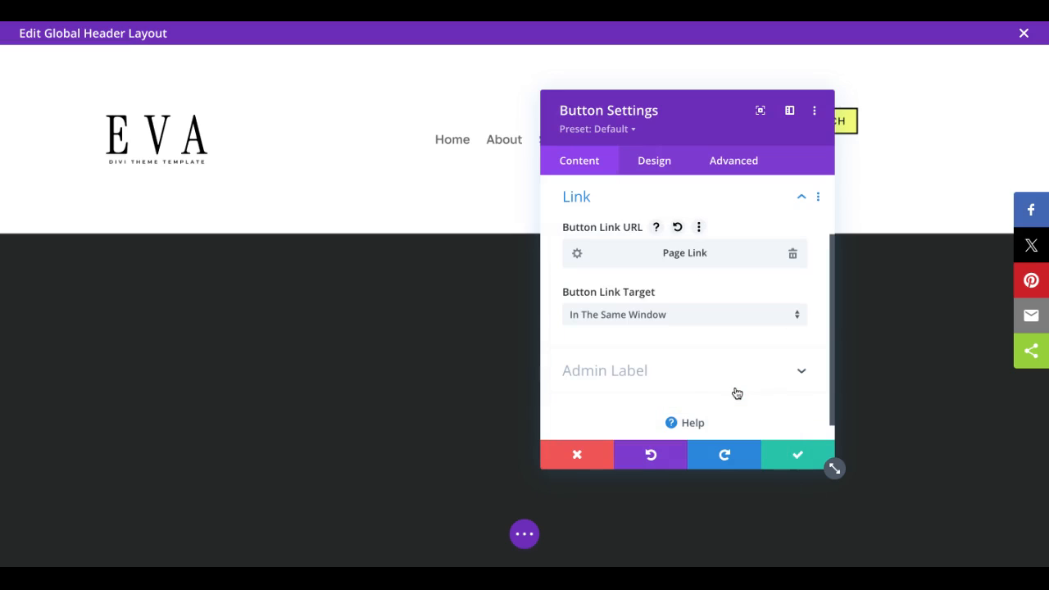
# Step: Center the button within its column
pyautogui.click(655, 161)
pyautogui.click(628, 229)
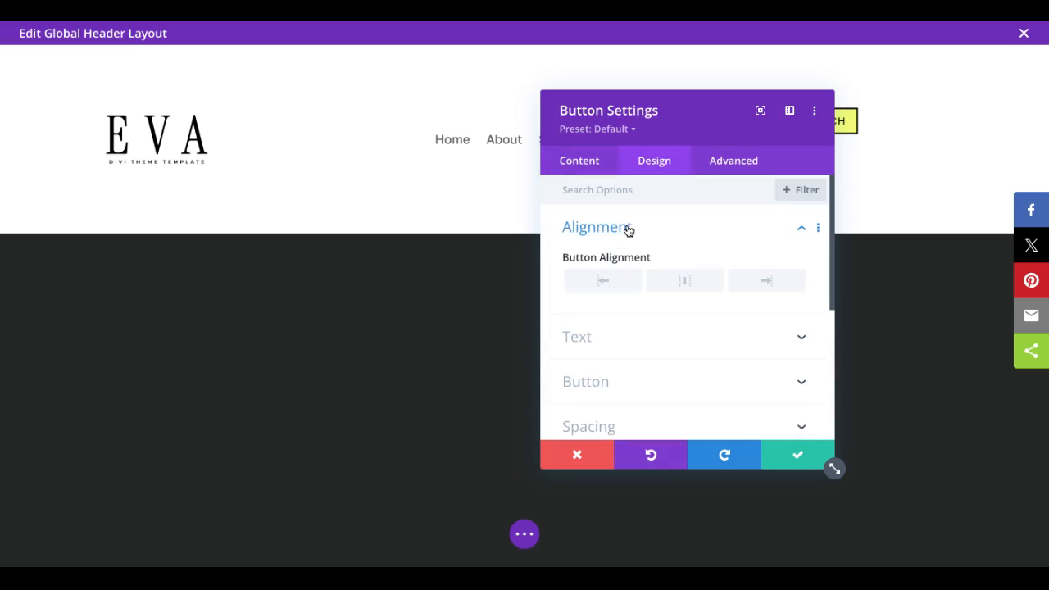
pyautogui.click(678, 282)
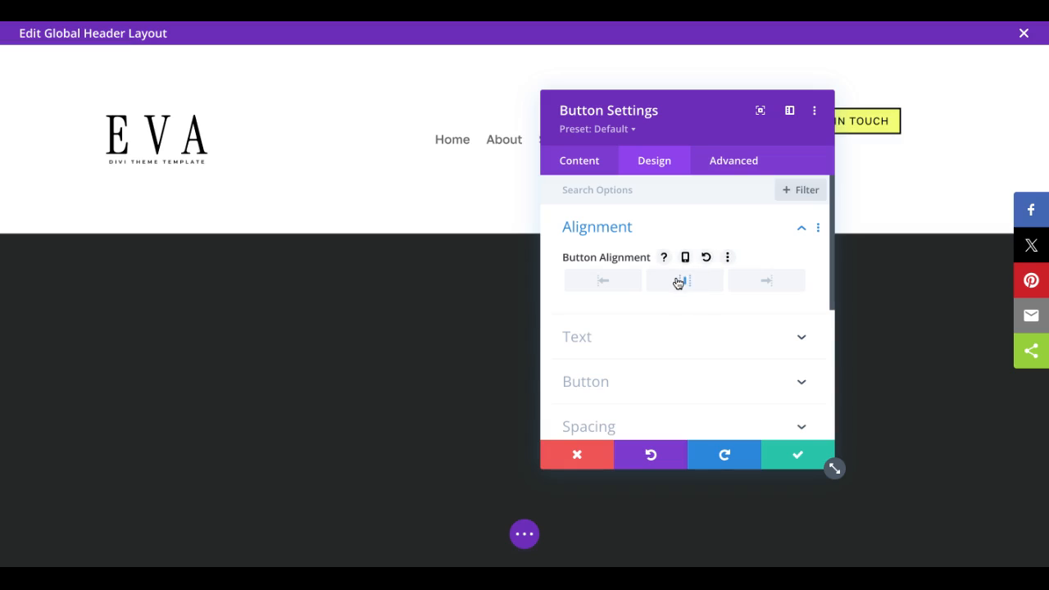
# Step: Set the button's padding to 12px top and bottom and 25px left and right, then save the module
pyautogui.scroll(-2, 680, 311)
pyautogui.click(647, 352)
pyautogui.click(575, 322)
pyautogui.click(616, 322)
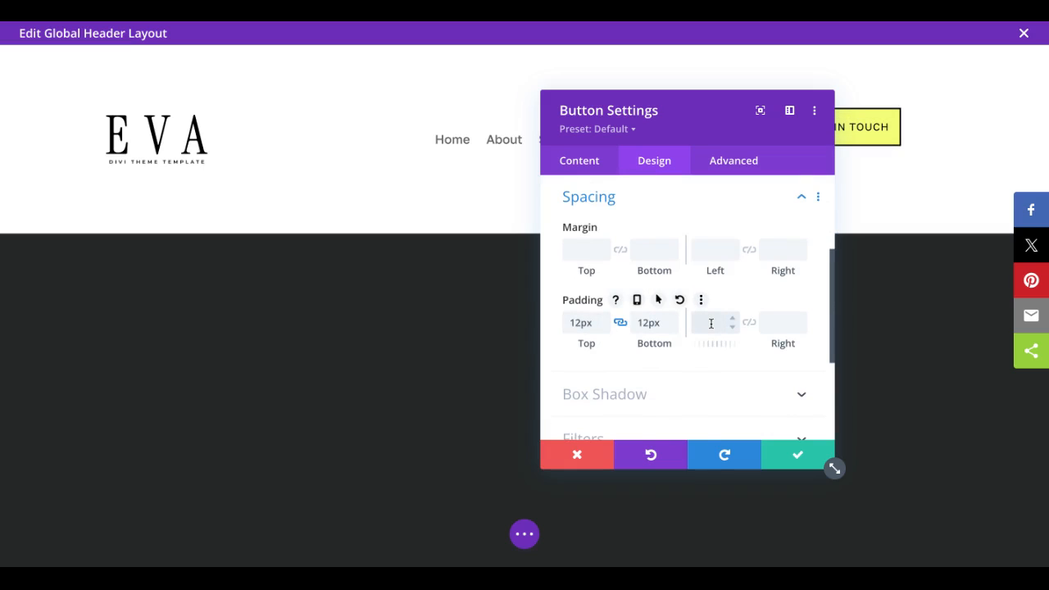
pyautogui.write('25')
pyautogui.click(750, 325)
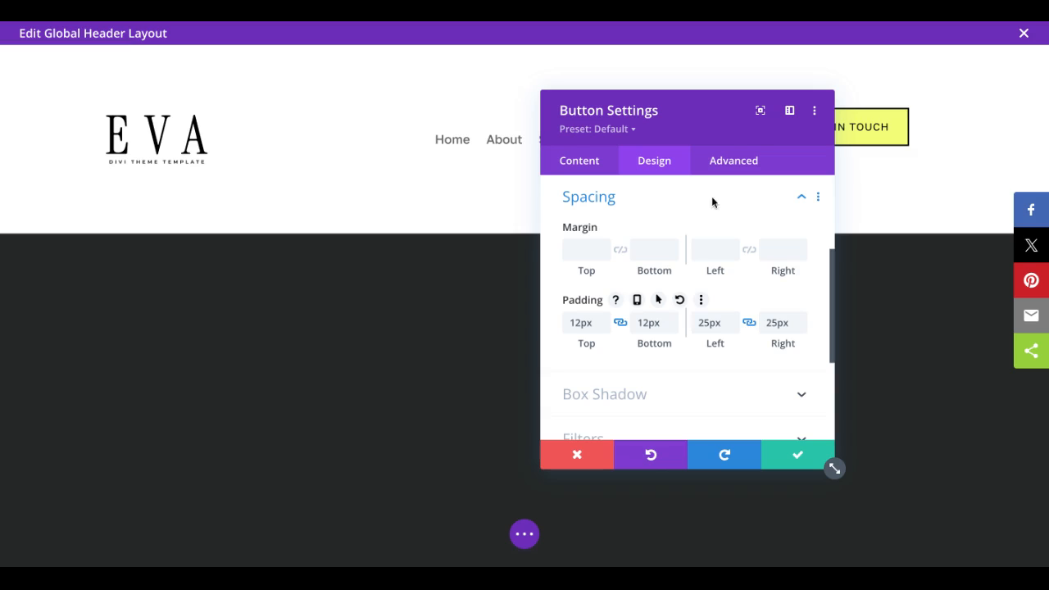
pyautogui.moveTo(698, 117); pyautogui.dragTo(489, 155)
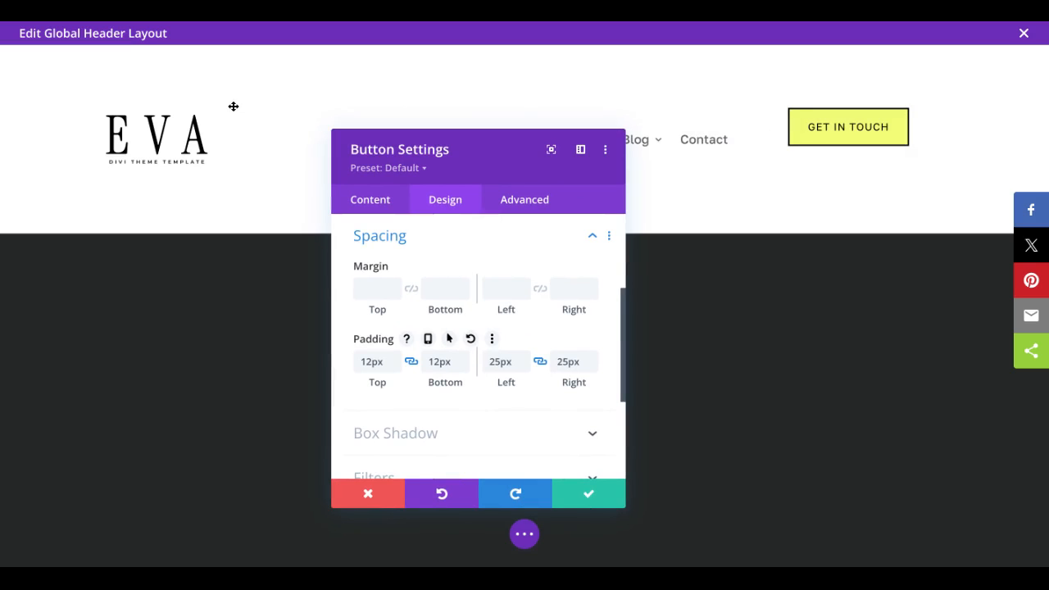
pyautogui.click(621, 501)
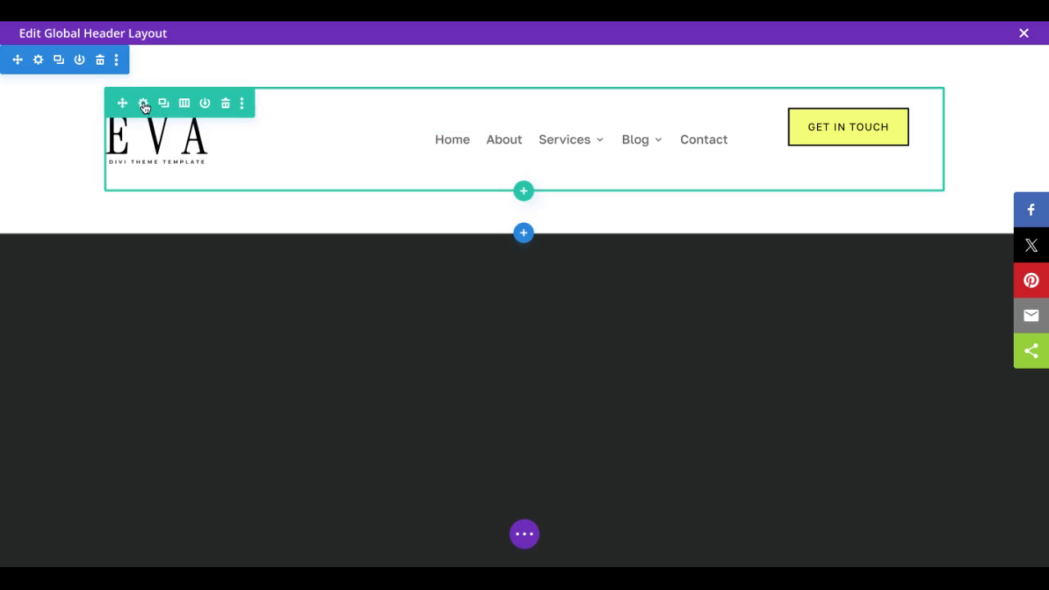
# Step: Set the header row's width and max width to 100%
pyautogui.click(144, 105)
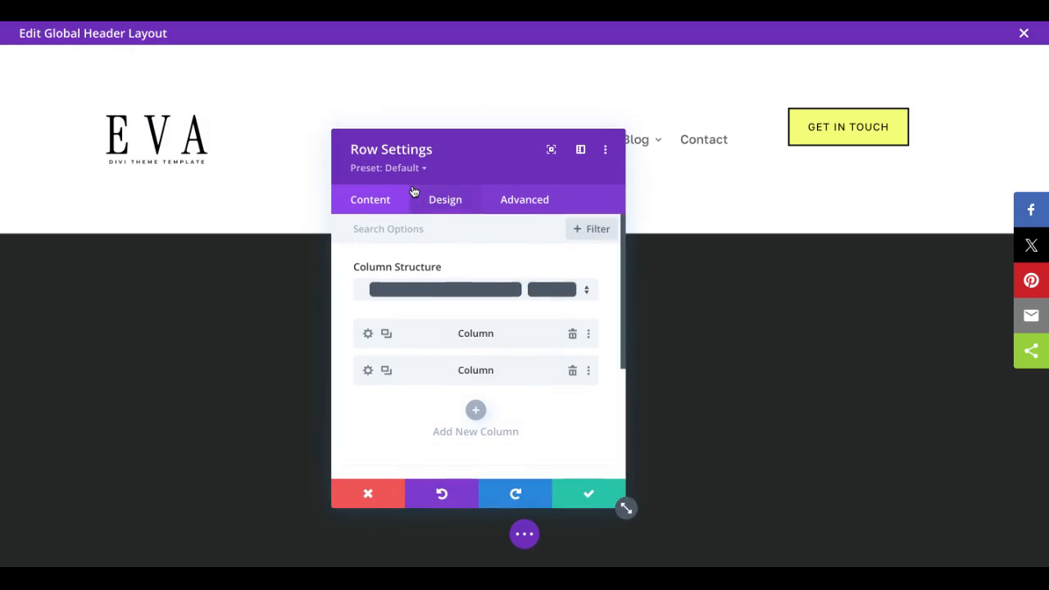
pyautogui.click(453, 201)
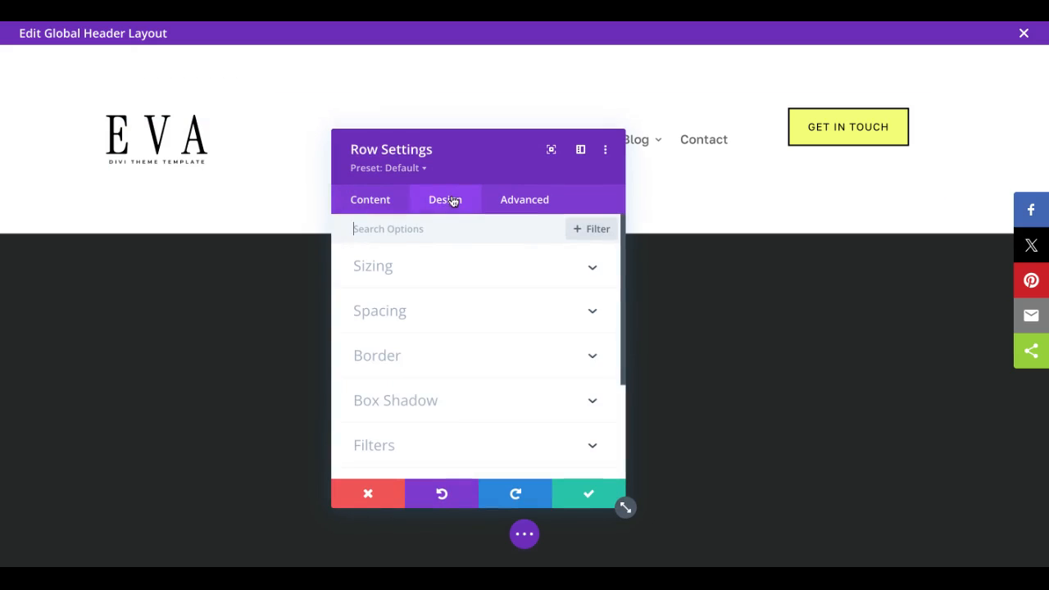
pyautogui.click(418, 268)
pyautogui.scroll(-1, 463, 346)
pyautogui.scroll(-1, 463, 346)
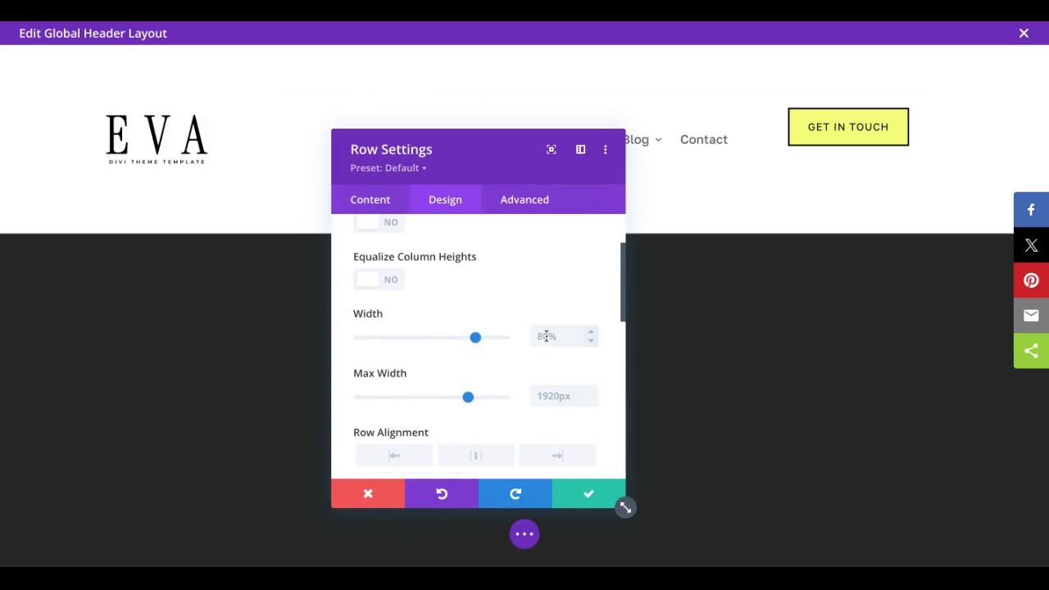
pyautogui.click(550, 399)
pyautogui.write('100')
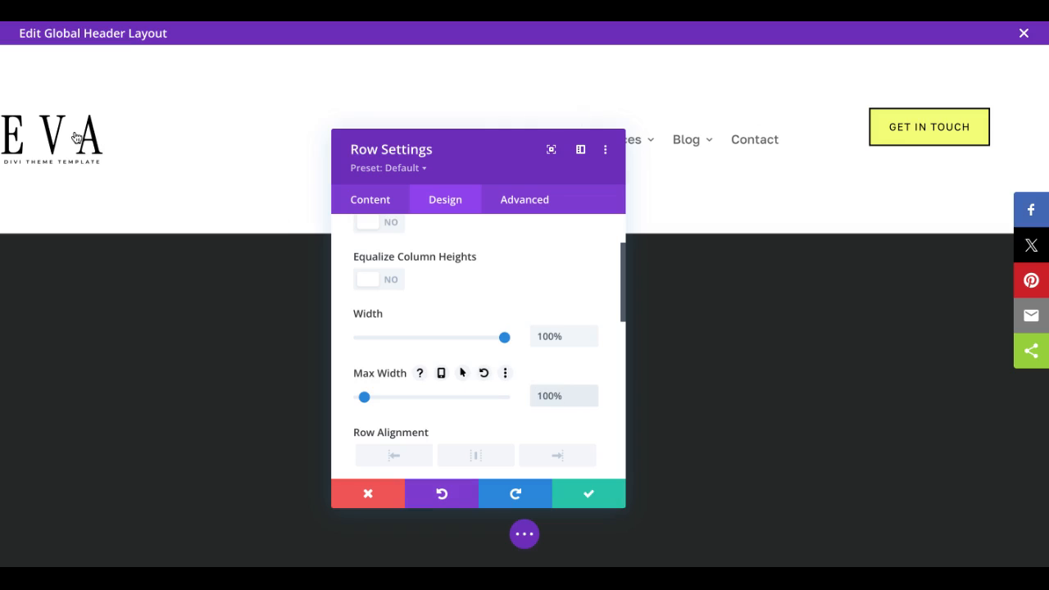
# Step: Enable Equalize Column Heights for the header row
pyautogui.scroll(-3, 477, 349)
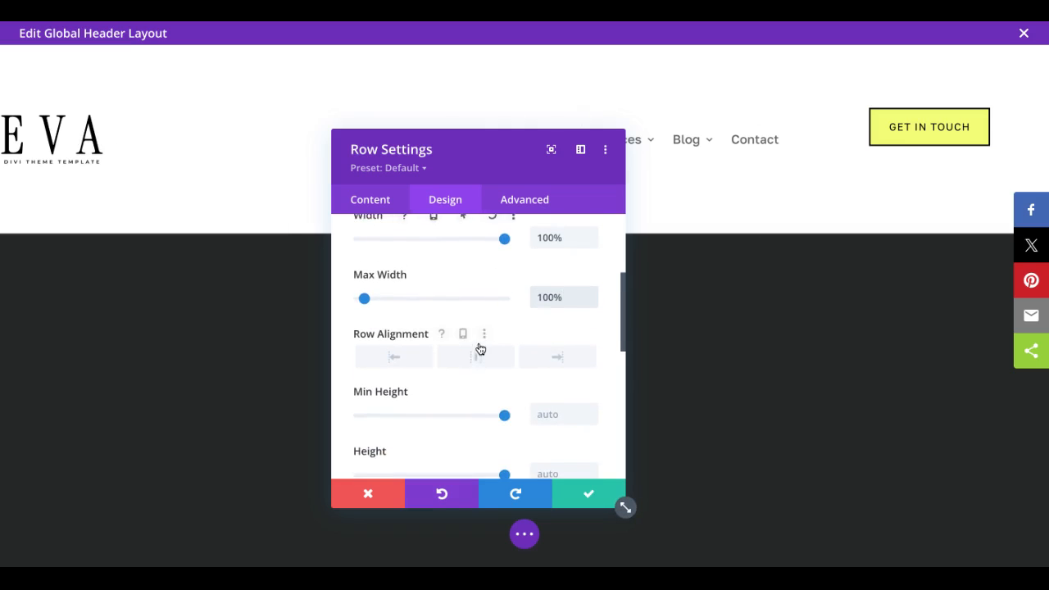
pyautogui.scroll(4, 452, 283)
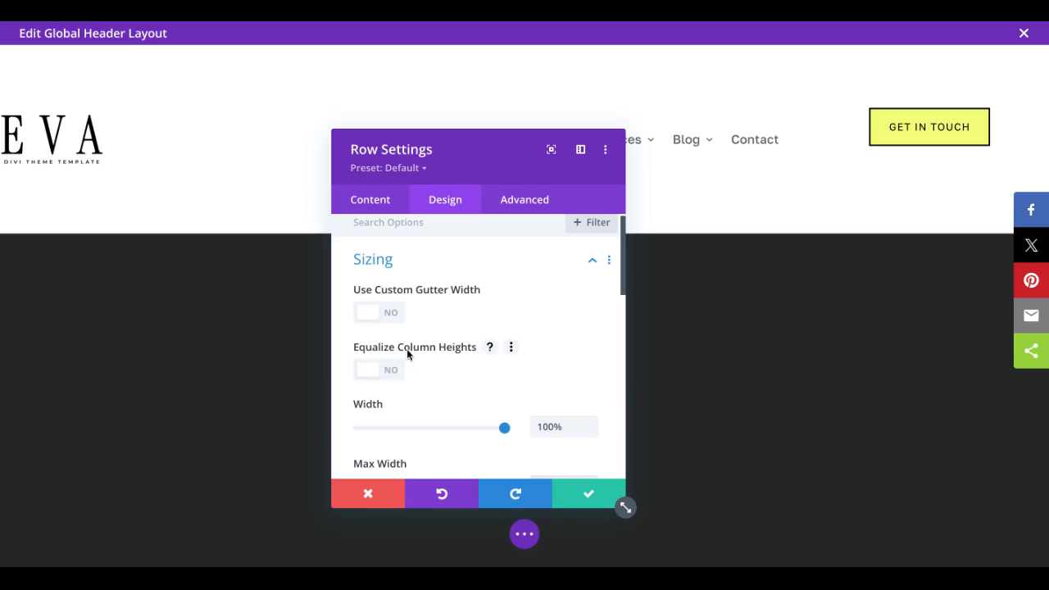
pyautogui.click(374, 373)
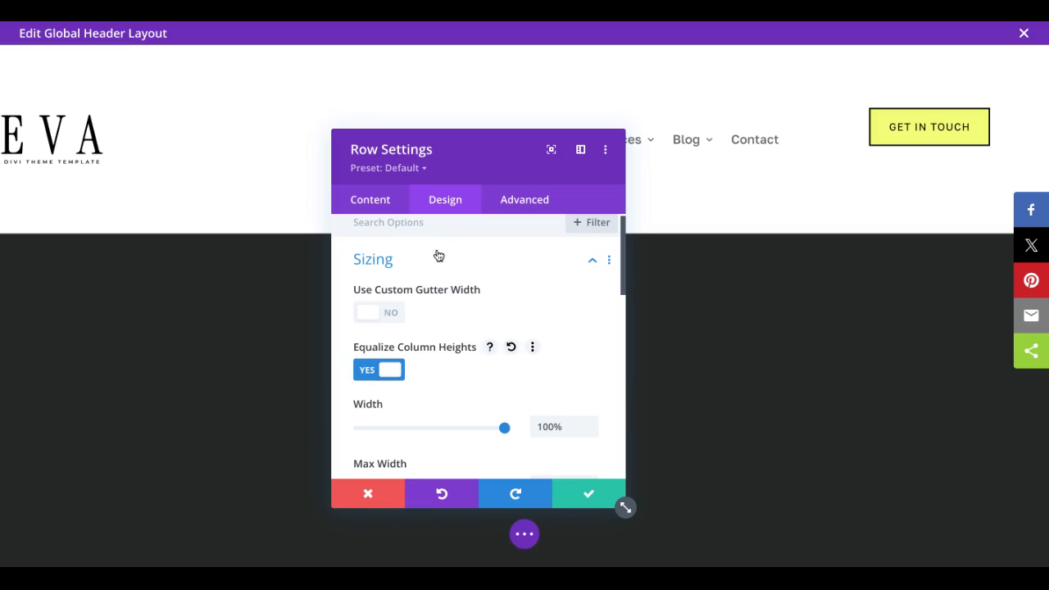
# Step: Add the custom CSS margin:auto to the main element of the row's second column to center the button vertically
pyautogui.scroll(1, 409, 248)
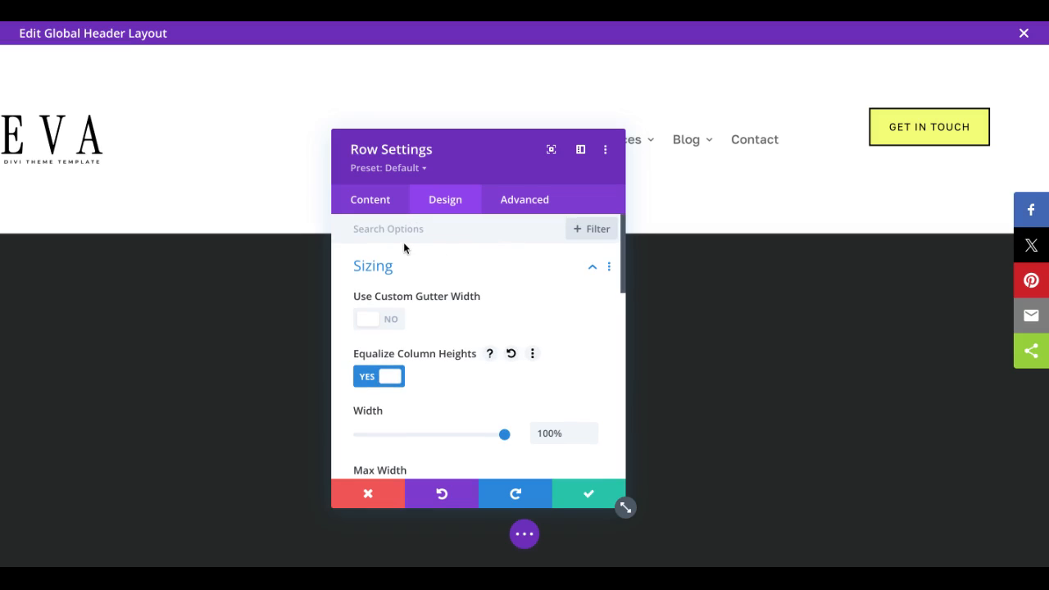
pyautogui.click(378, 204)
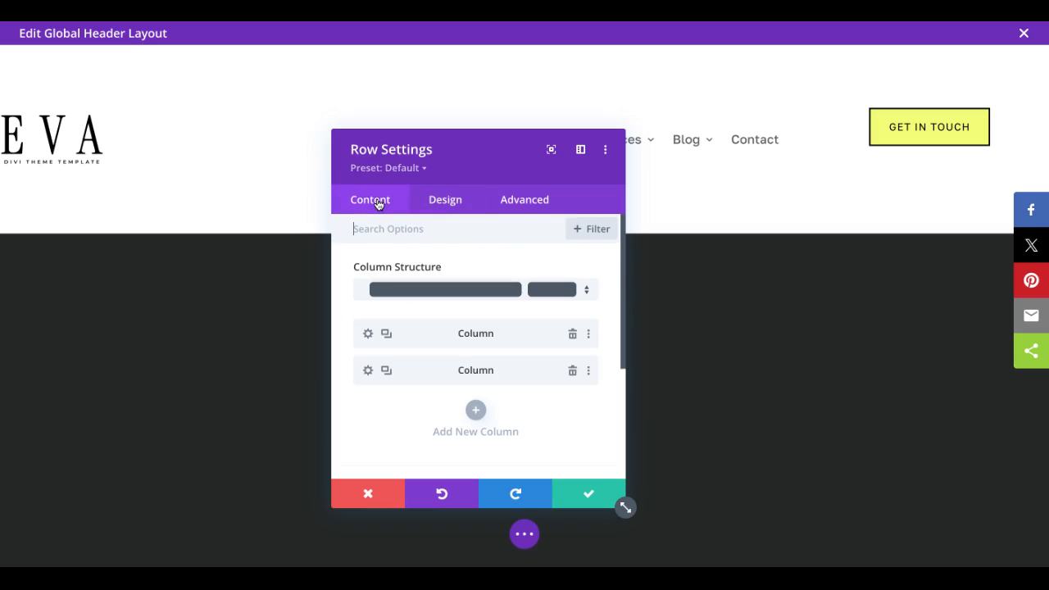
pyautogui.click(368, 370)
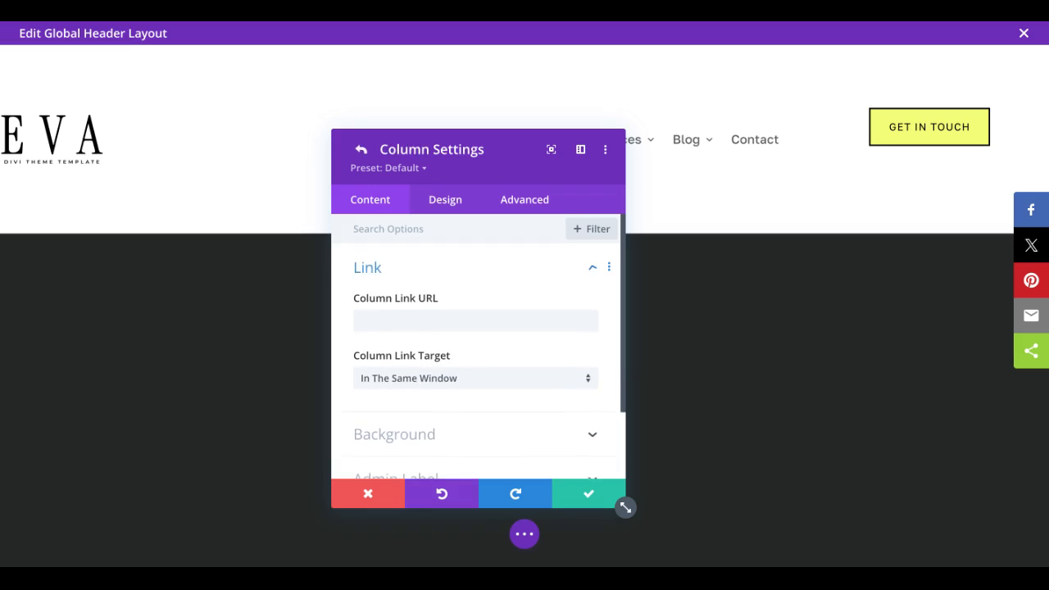
pyautogui.click(519, 201)
pyautogui.click(422, 320)
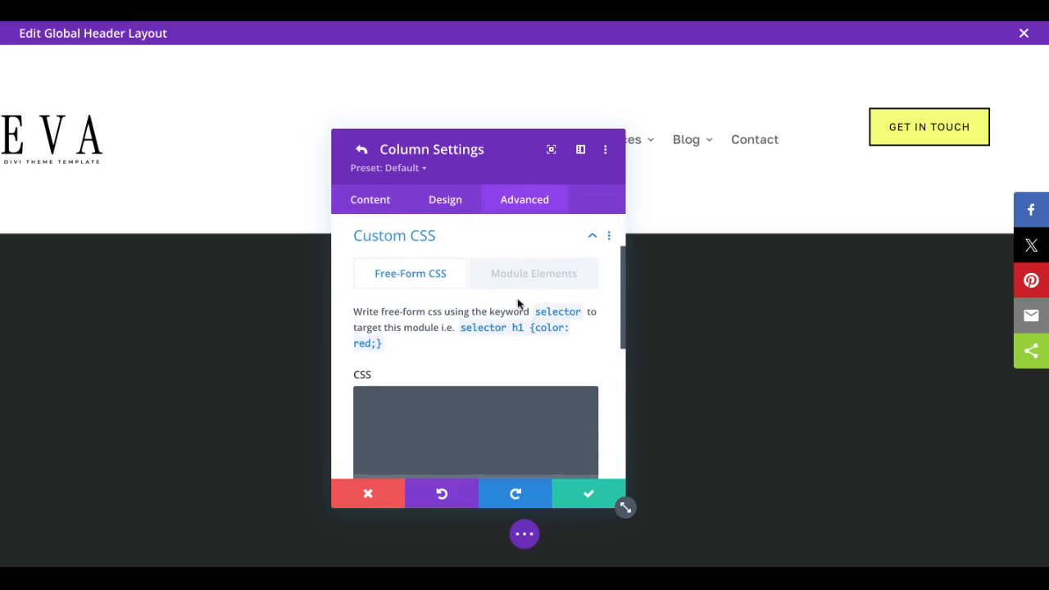
pyautogui.click(519, 276)
pyautogui.scroll(-5, 503, 344)
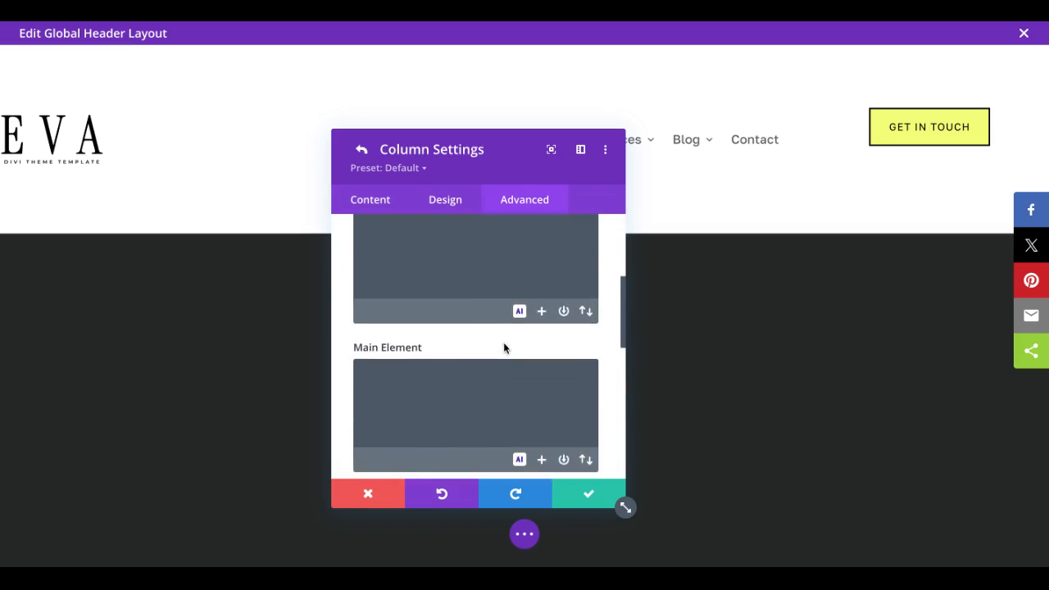
pyautogui.click(442, 362)
pyautogui.write('margin')
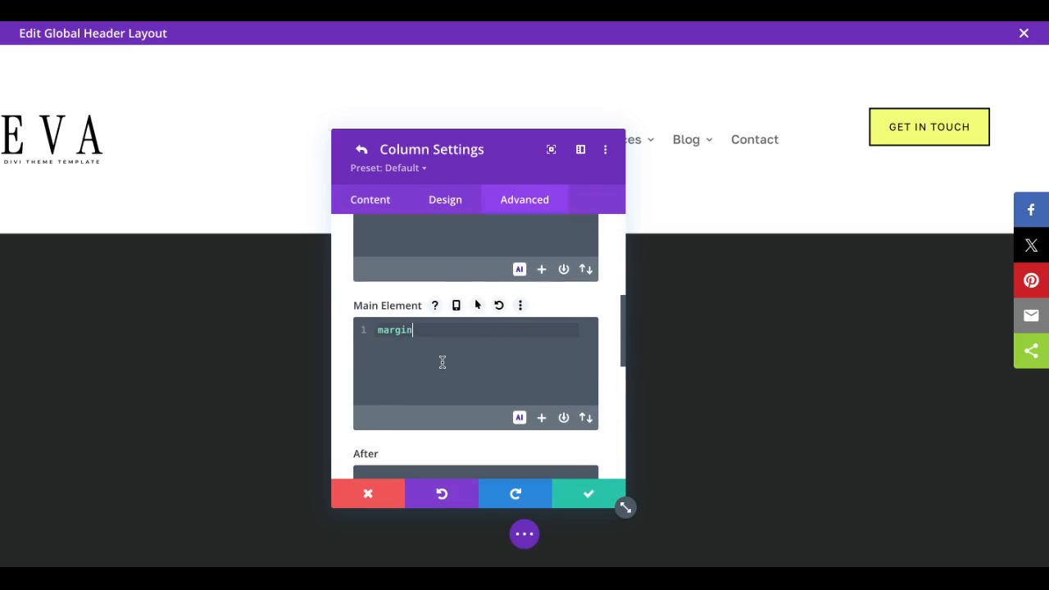
pyautogui.write(':auto')
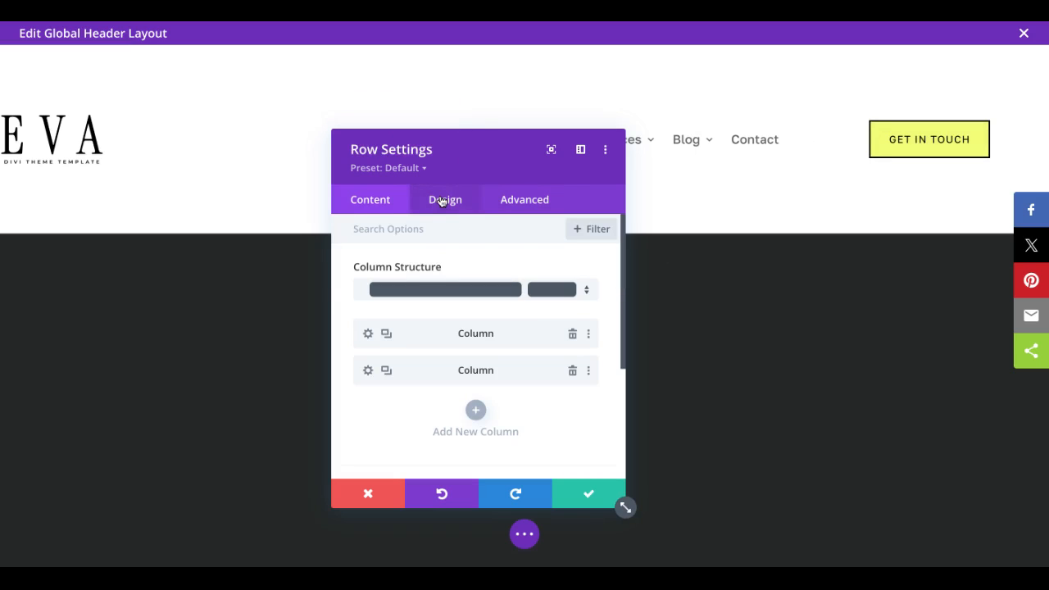
# Step: Set the row's top and bottom padding to 0px and save the row
pyautogui.click(443, 200)
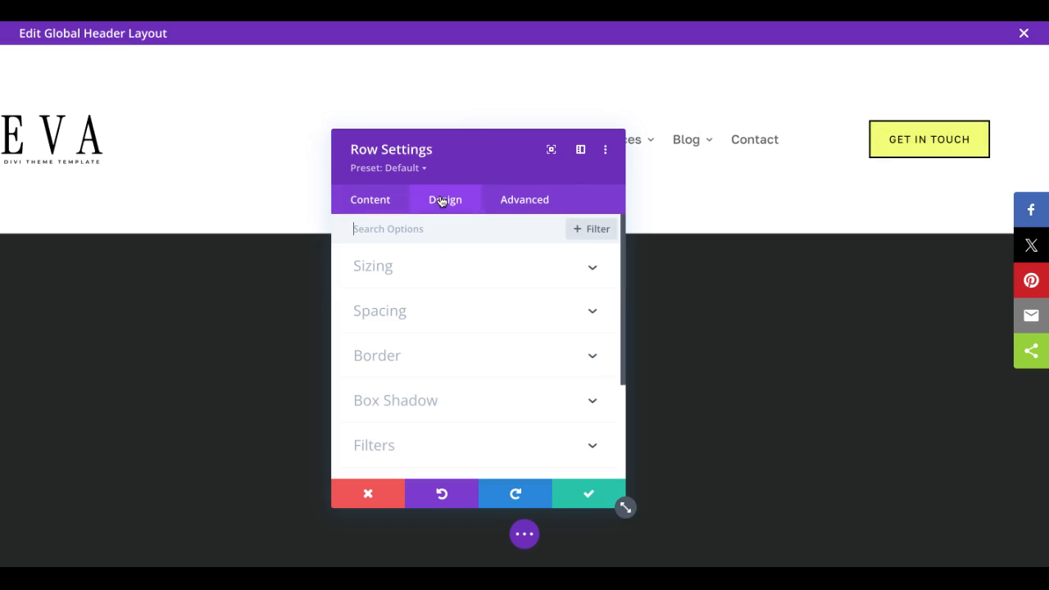
pyautogui.click(442, 313)
pyautogui.click(381, 364)
pyautogui.write('0px')
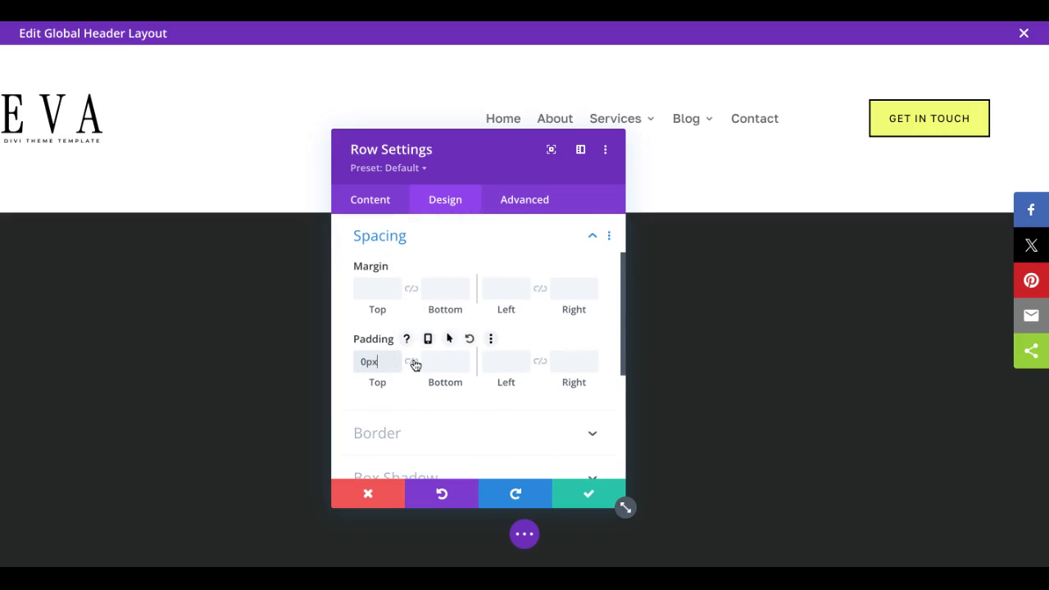
pyautogui.click(413, 363)
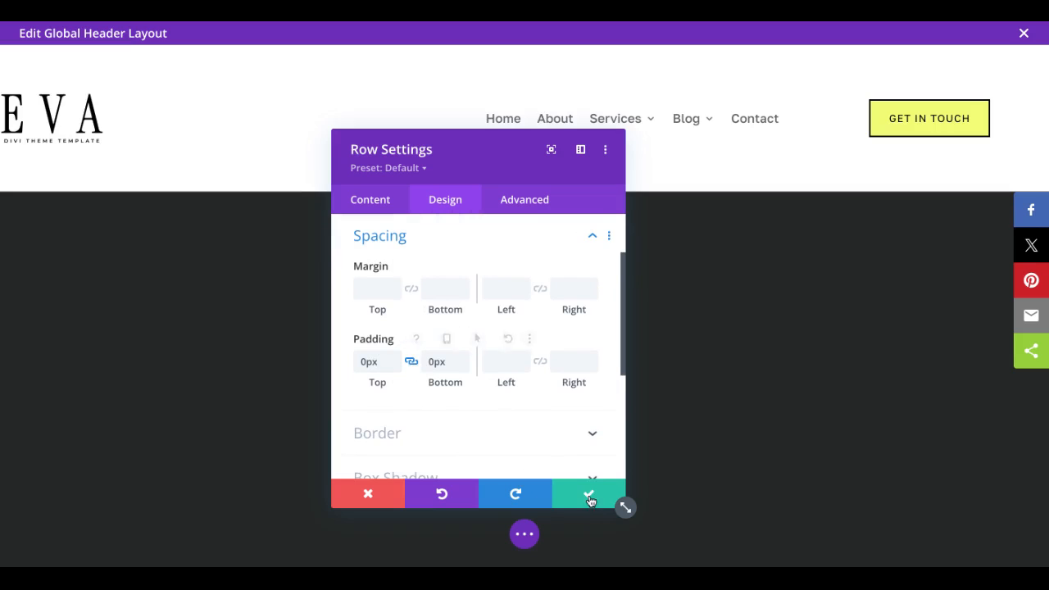
pyautogui.click(588, 496)
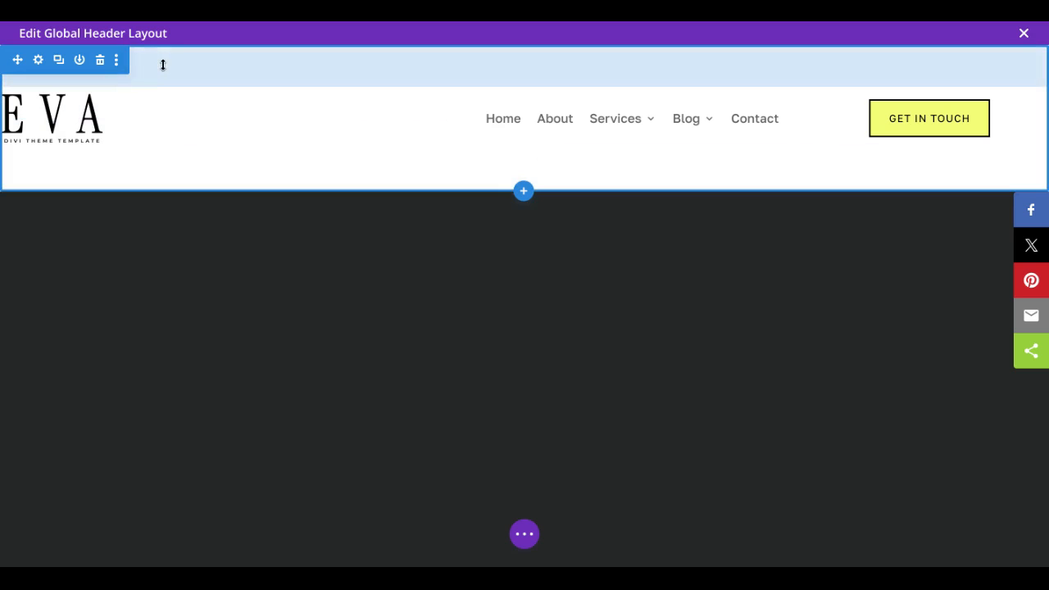
# Step: Set the header section's top and bottom padding to 0px and save the section
pyautogui.click(162, 63)
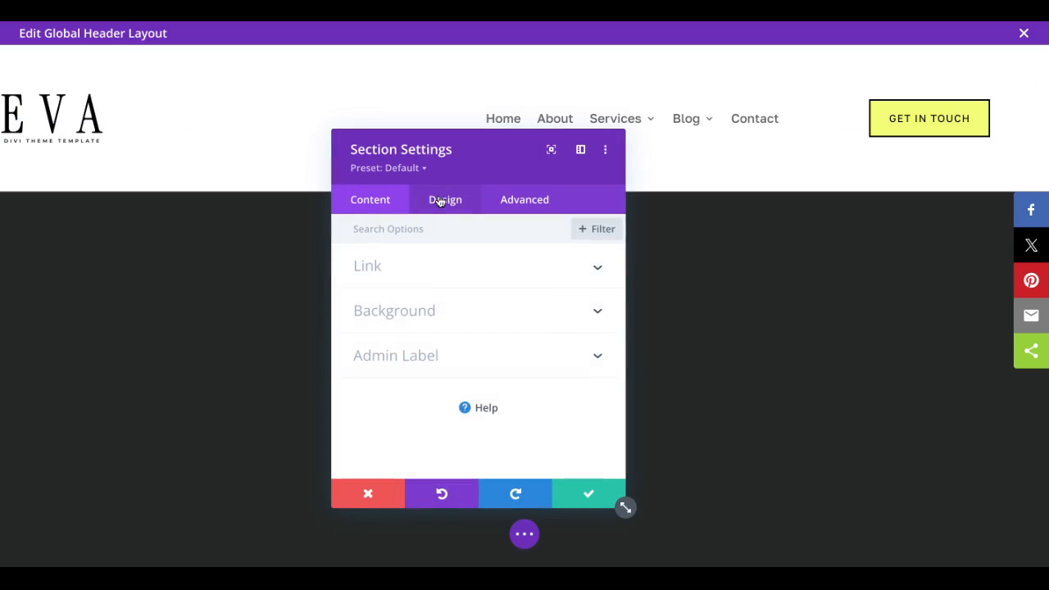
pyautogui.click(447, 200)
pyautogui.scroll(-1, 440, 401)
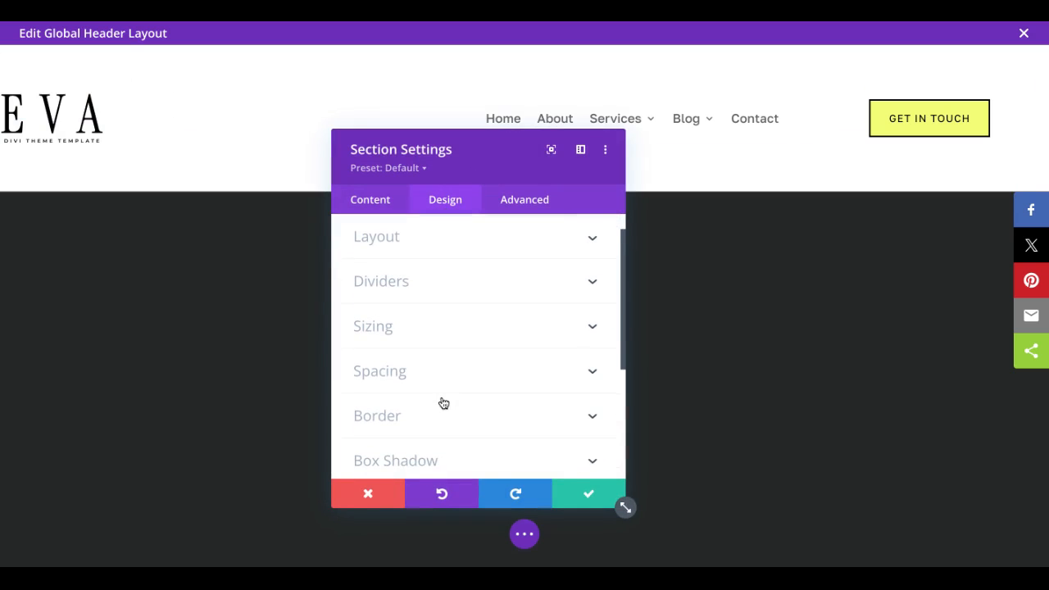
pyautogui.click(408, 374)
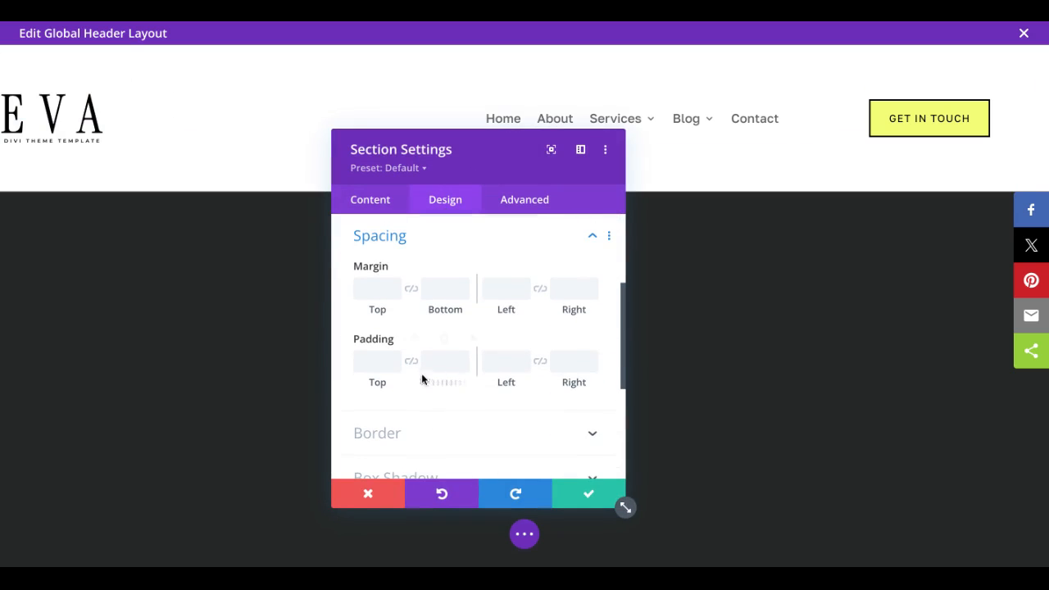
pyautogui.click(412, 363)
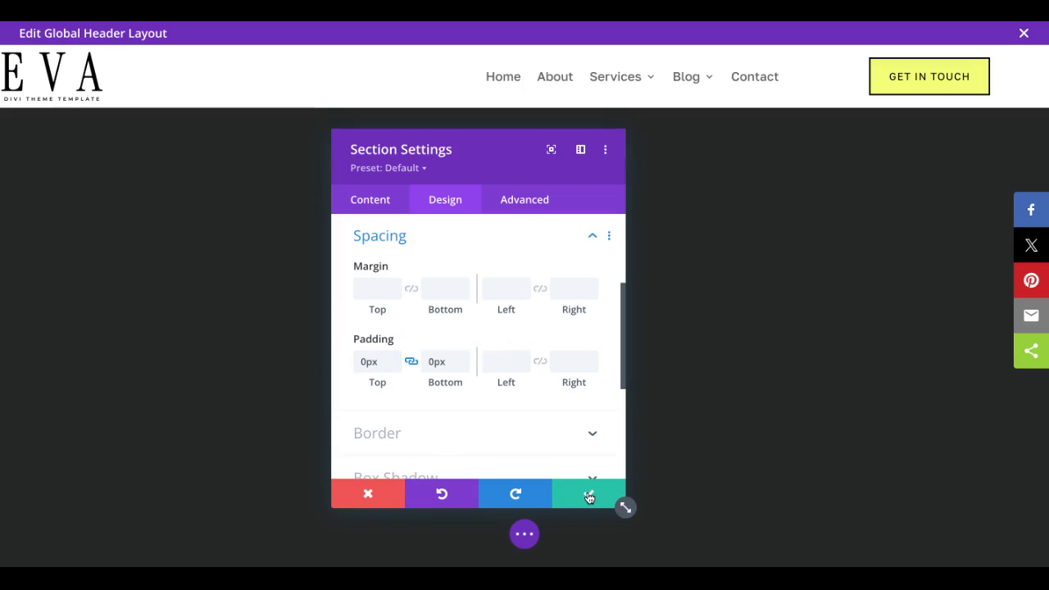
pyautogui.click(589, 496)
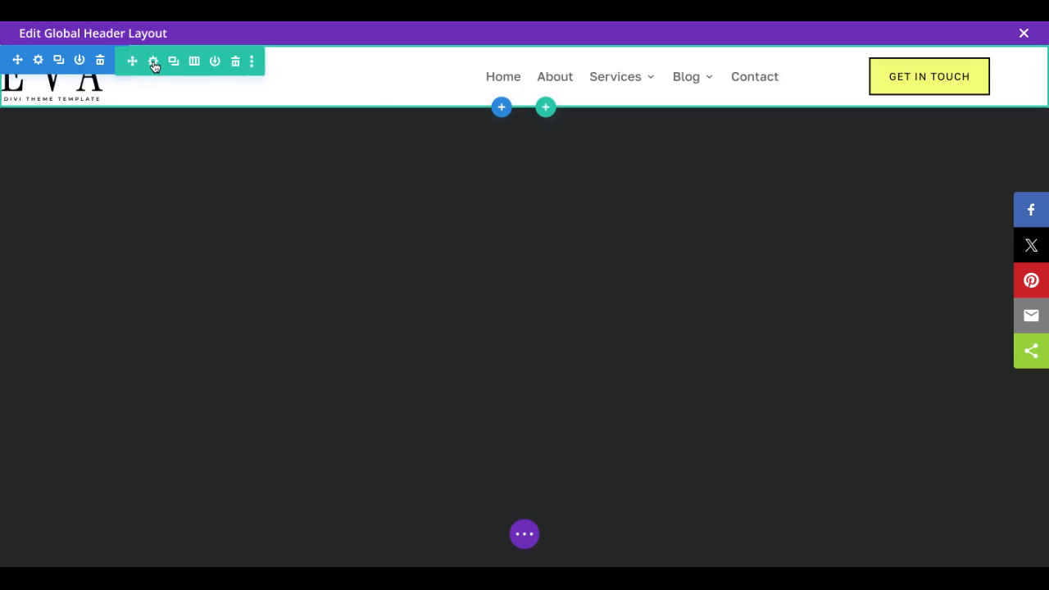
# Step: Set the left padding of the row's first column to 2% to move the logo off the edge
pyautogui.click(154, 62)
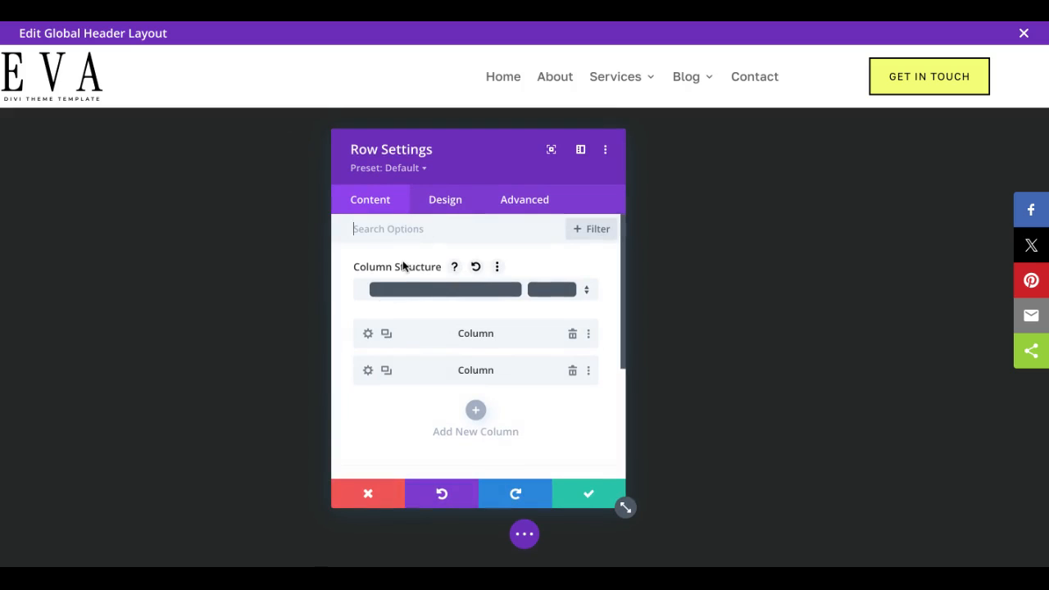
pyautogui.click(368, 334)
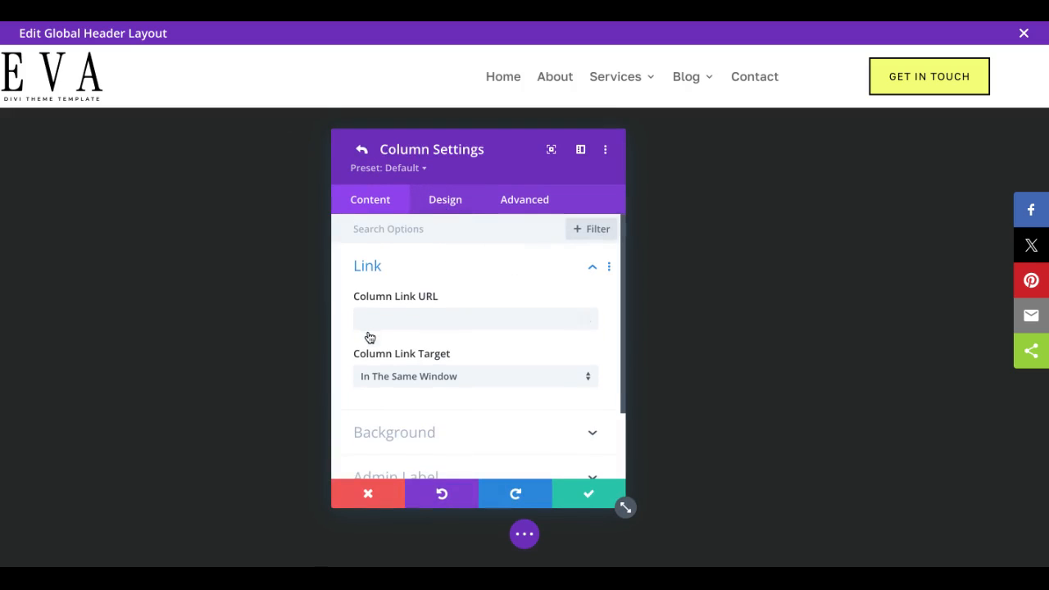
pyautogui.click(450, 203)
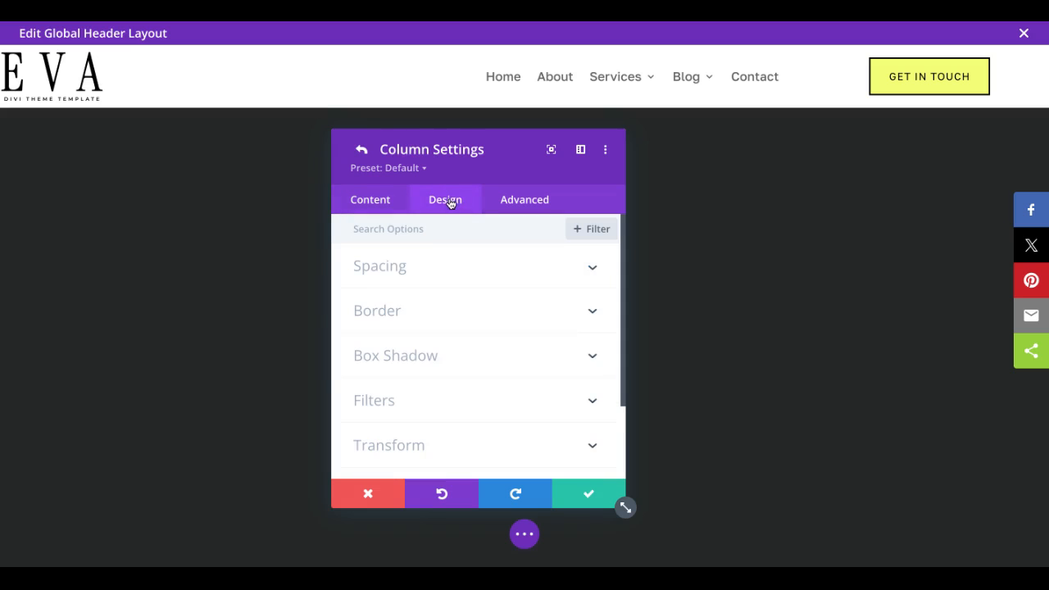
pyautogui.click(427, 279)
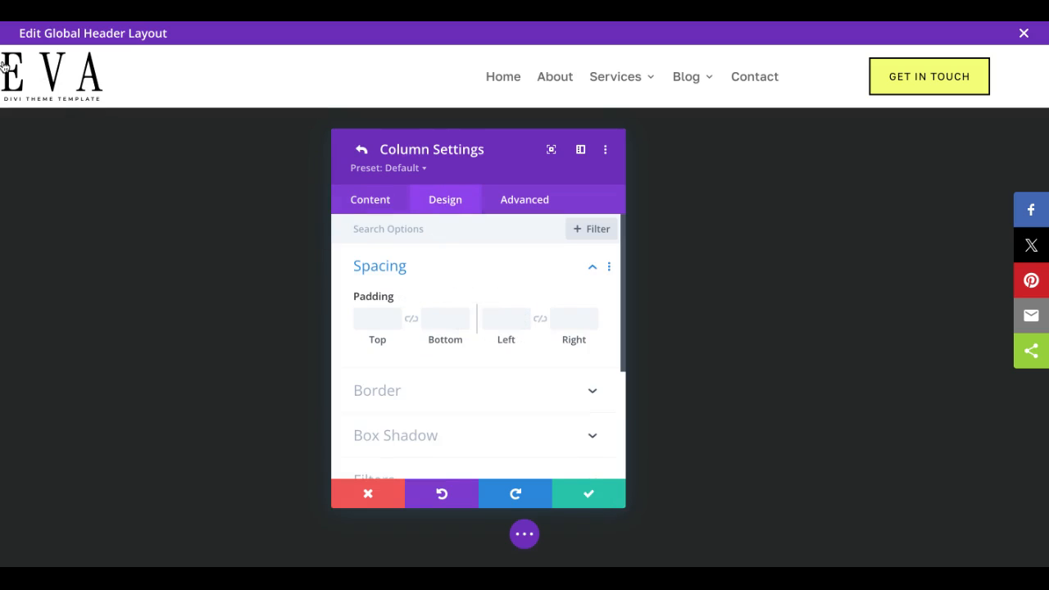
pyautogui.click(502, 320)
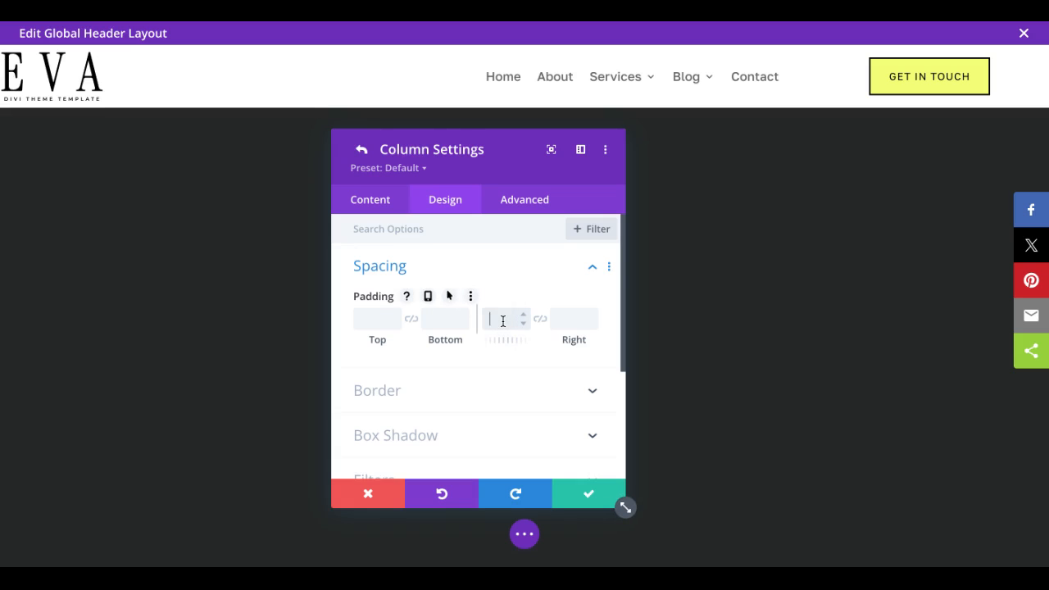
pyautogui.write('2%')
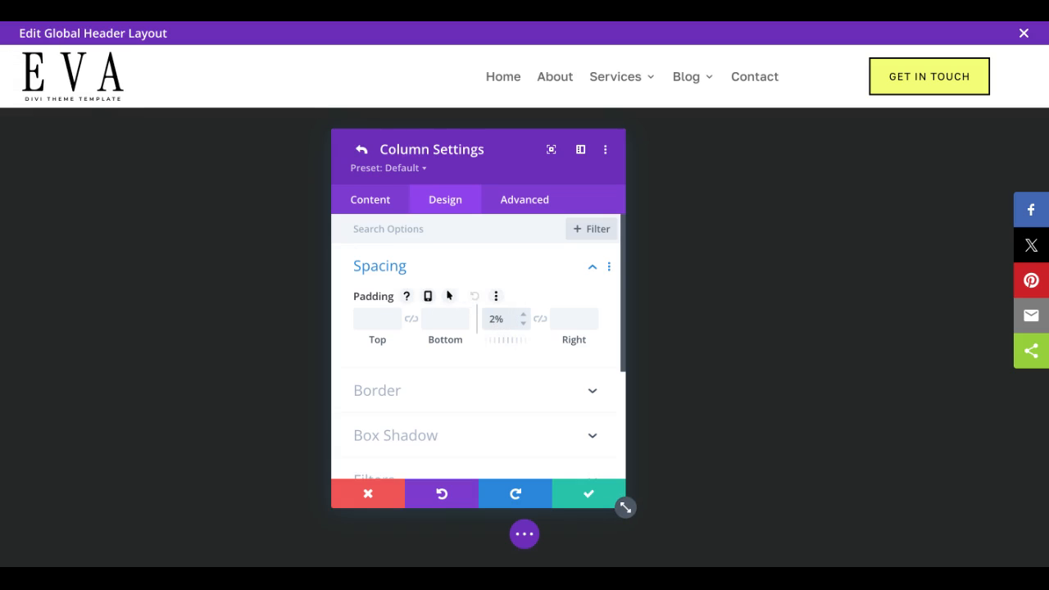
pyautogui.click(576, 499)
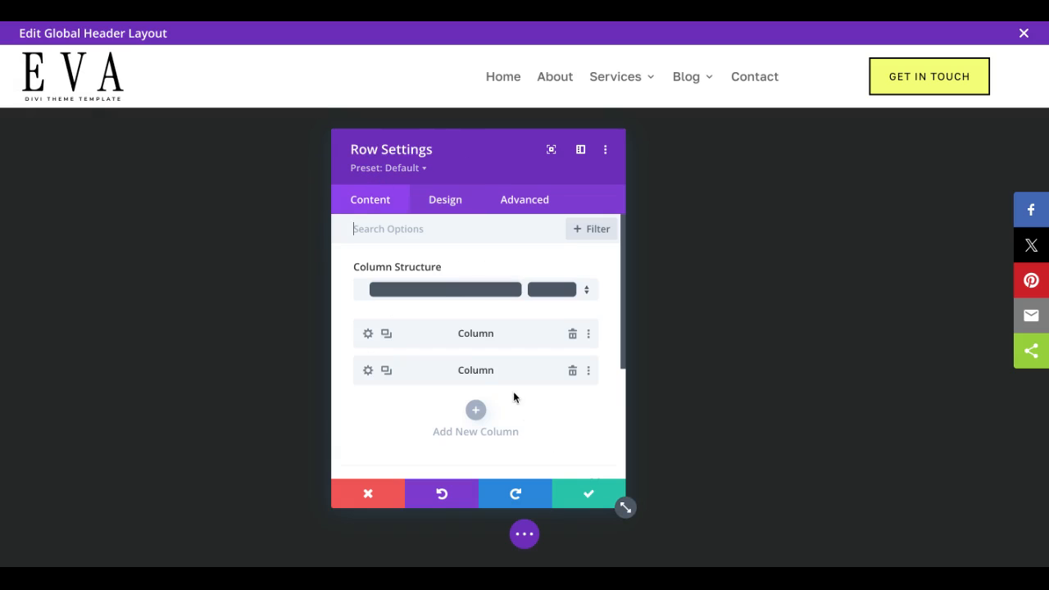
# Step: Set the header row's background color to the saved light gray #ebece9
pyautogui.scroll(-2, 469, 380)
pyautogui.scroll(-1, 469, 379)
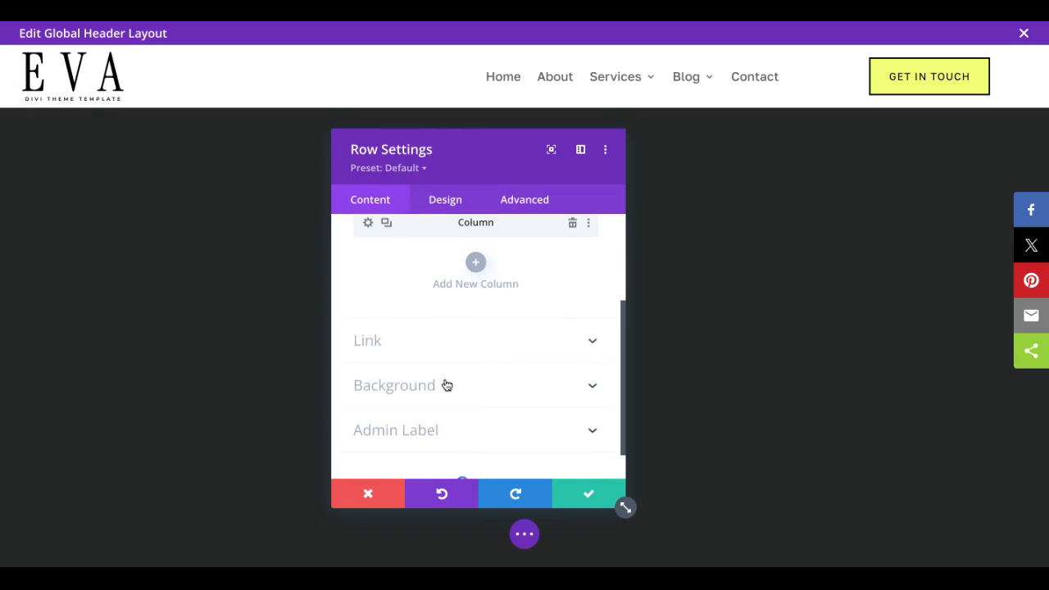
pyautogui.scroll(3, 447, 385)
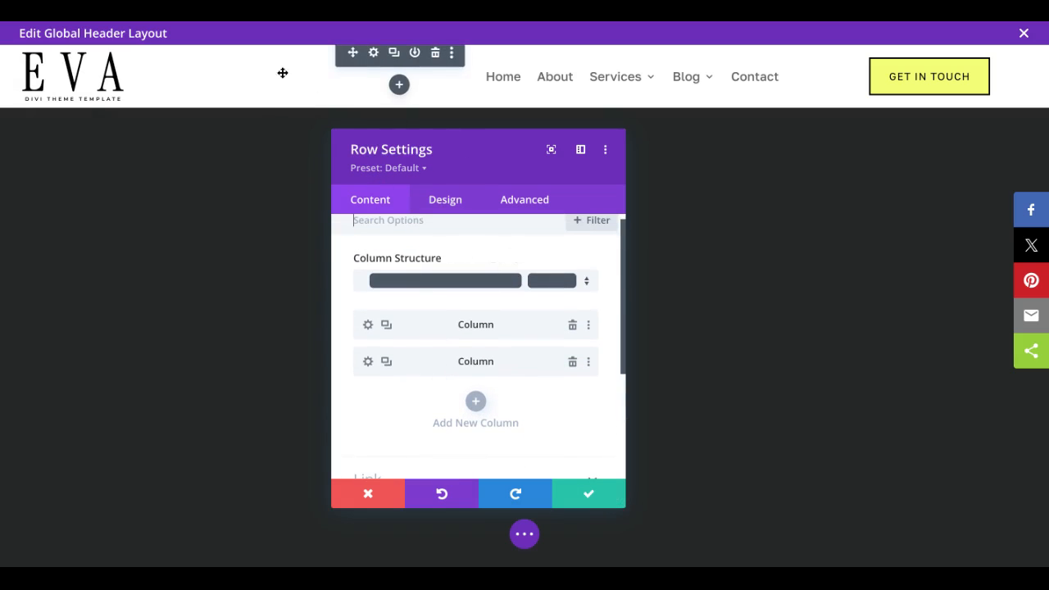
pyautogui.scroll(-2, 429, 371)
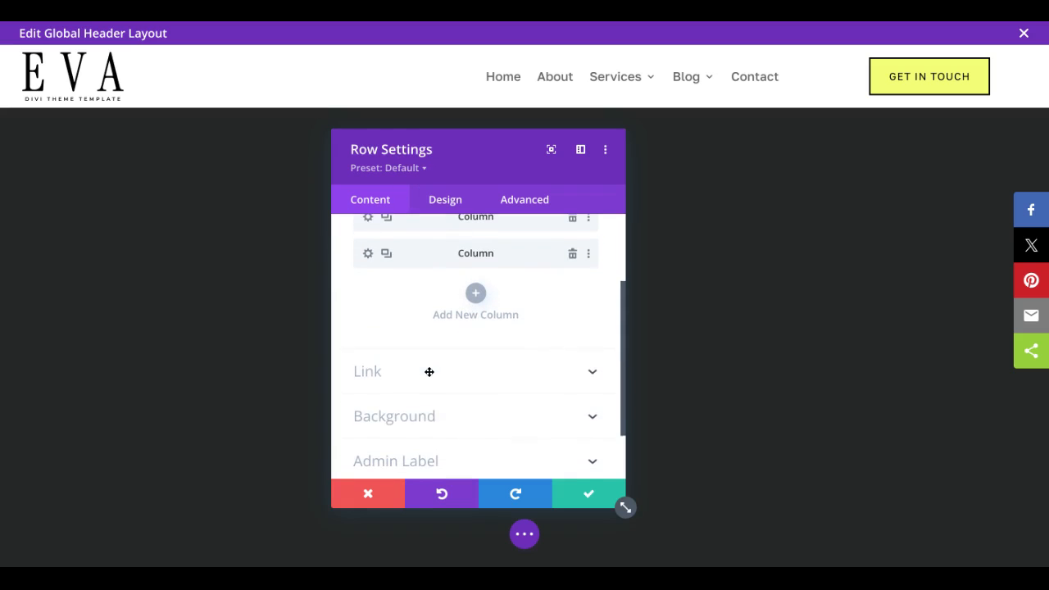
pyautogui.click(389, 419)
pyautogui.click(437, 404)
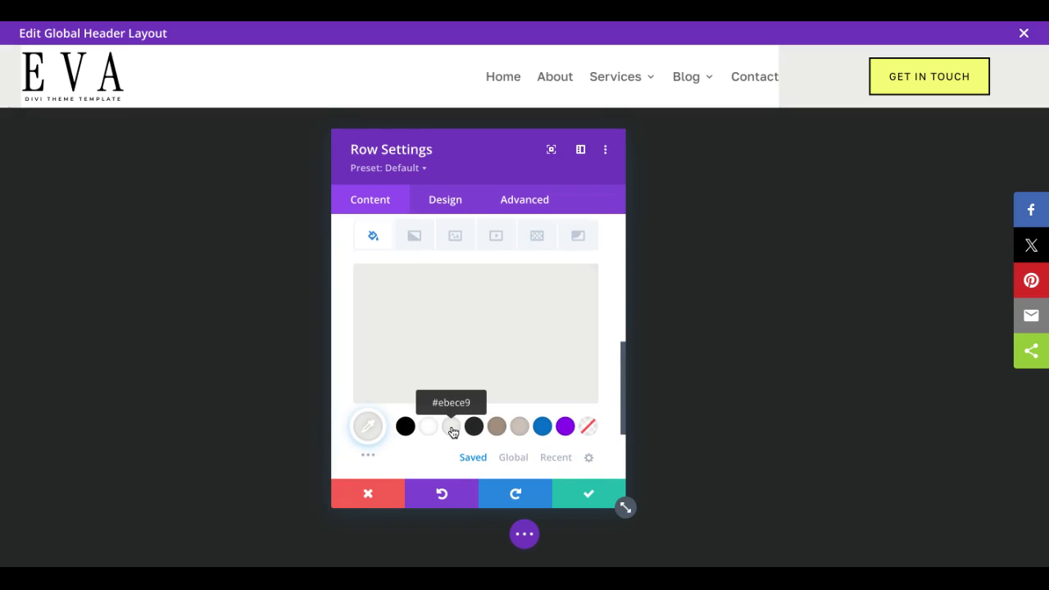
# Step: Remove the menu module's background color and save the header layout
pyautogui.moveTo(425, 91)
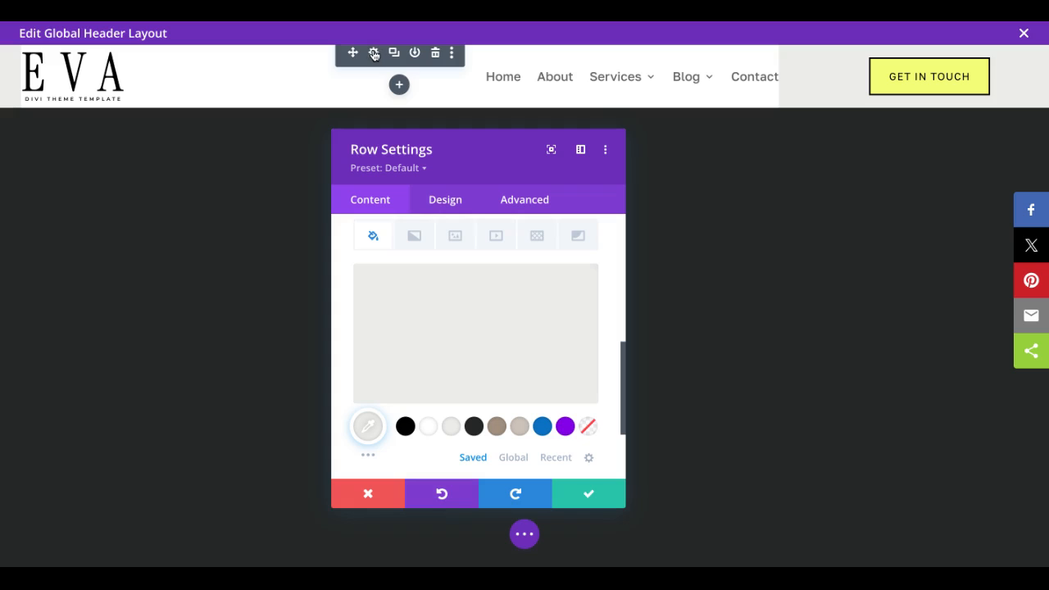
pyautogui.click(374, 53)
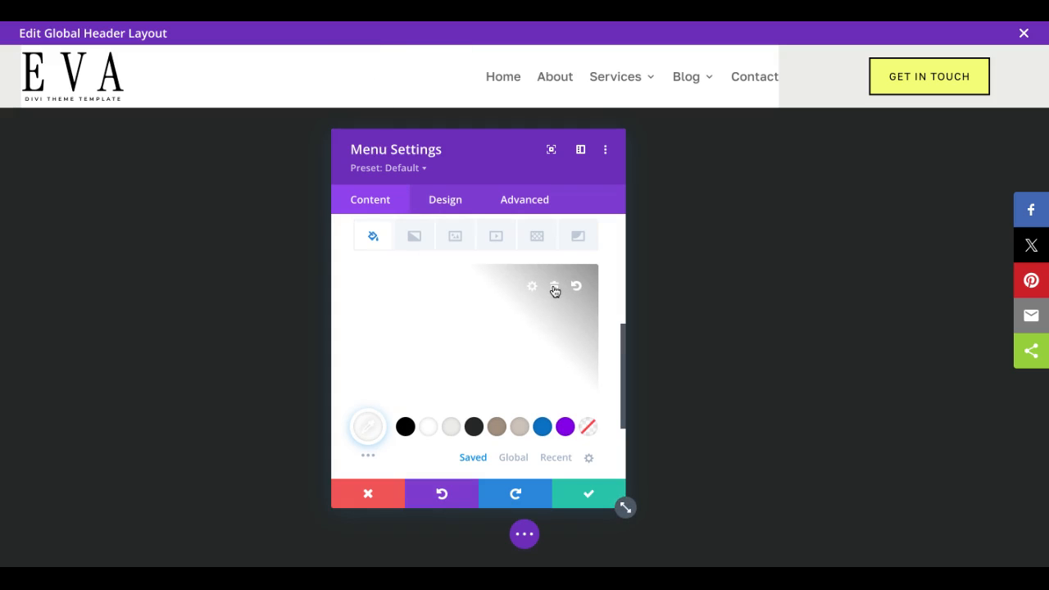
pyautogui.click(557, 288)
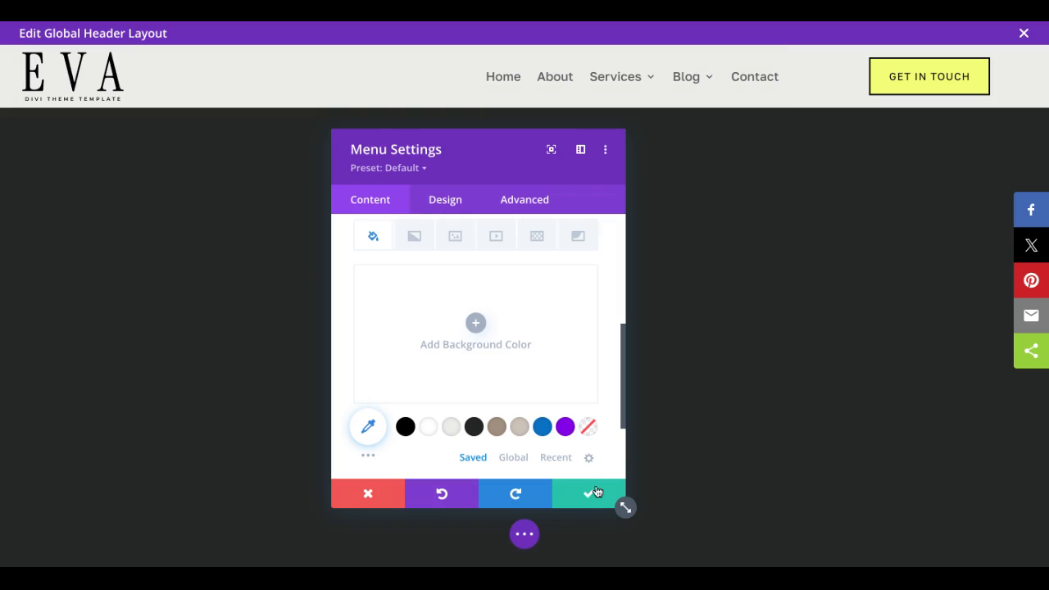
pyautogui.click(588, 495)
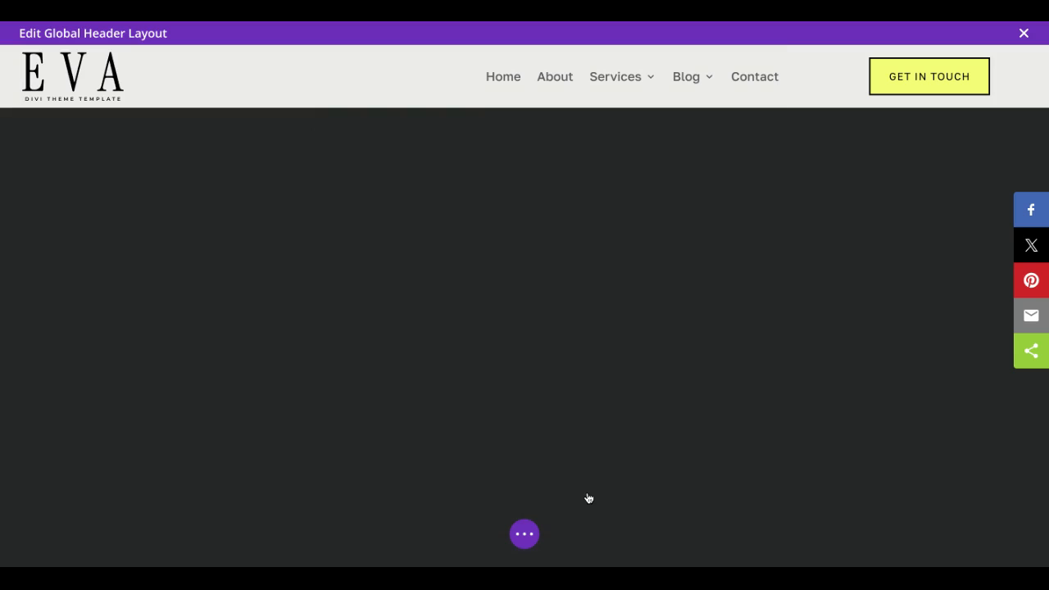
pyautogui.click(532, 538)
pyautogui.click(1013, 545)
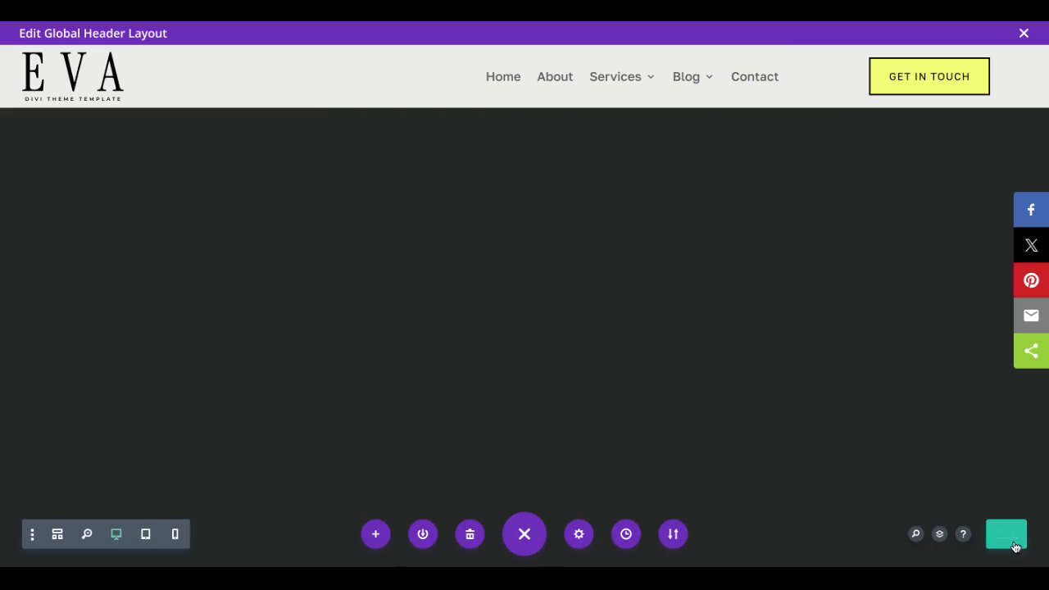
# Step: Set the header row's sticky position to Stick to Top
pyautogui.moveTo(643, 89)
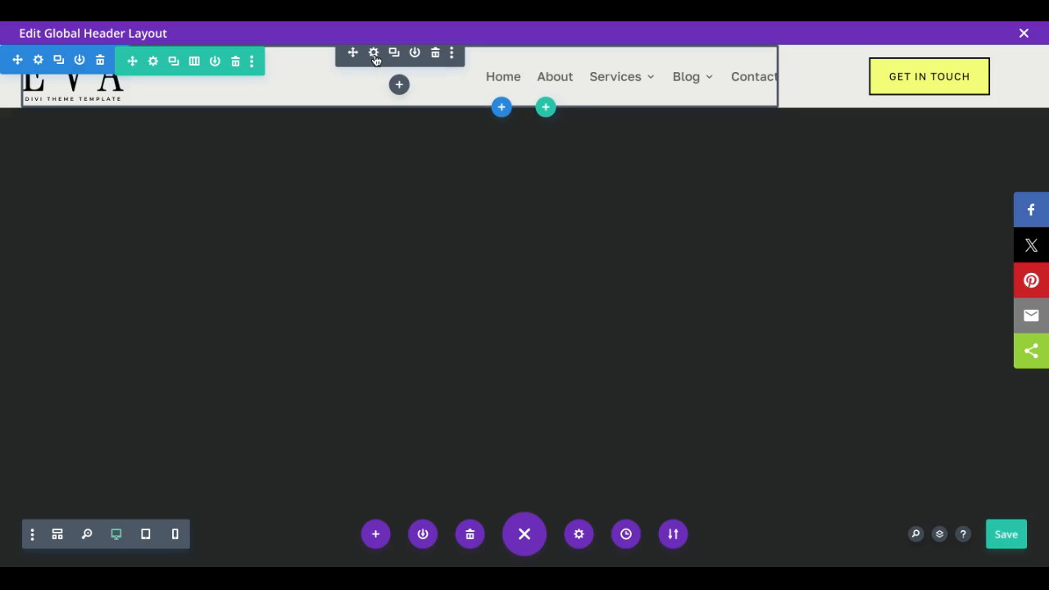
pyautogui.click(38, 63)
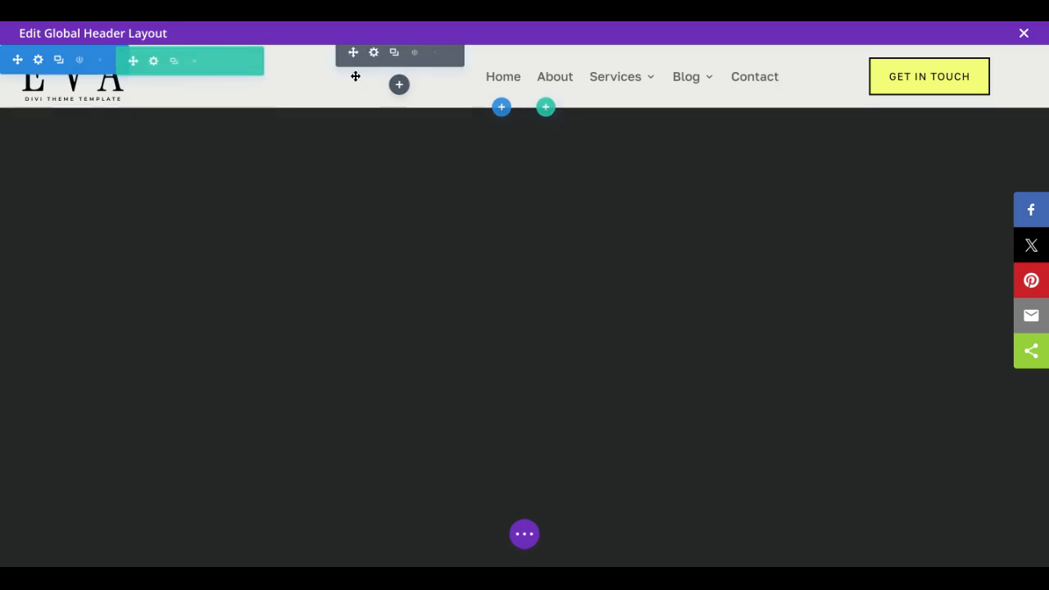
pyautogui.click(153, 62)
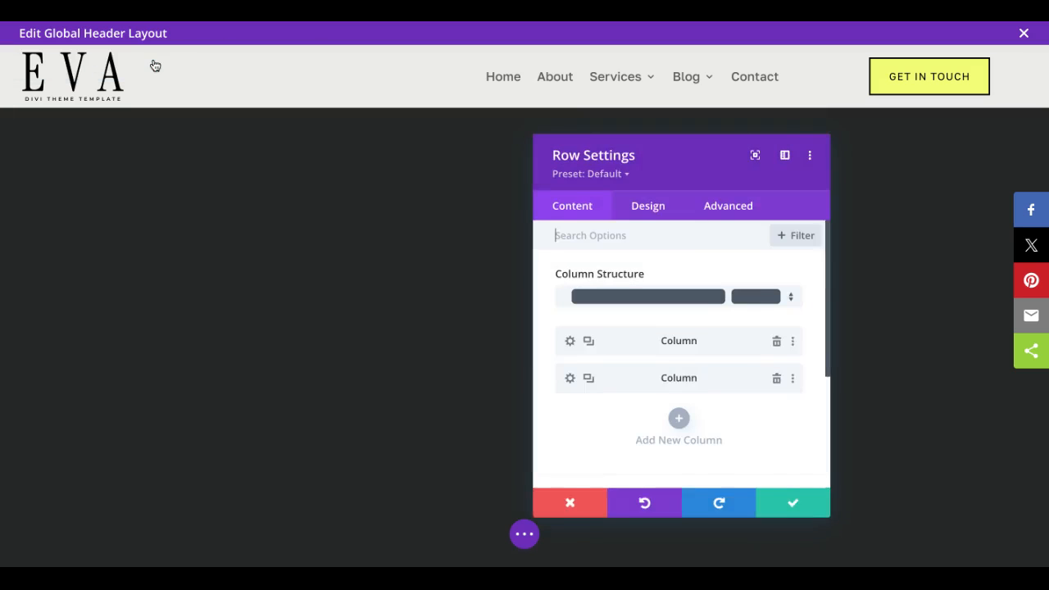
pyautogui.click(729, 209)
pyautogui.scroll(-1, 617, 433)
pyautogui.scroll(-2, 617, 434)
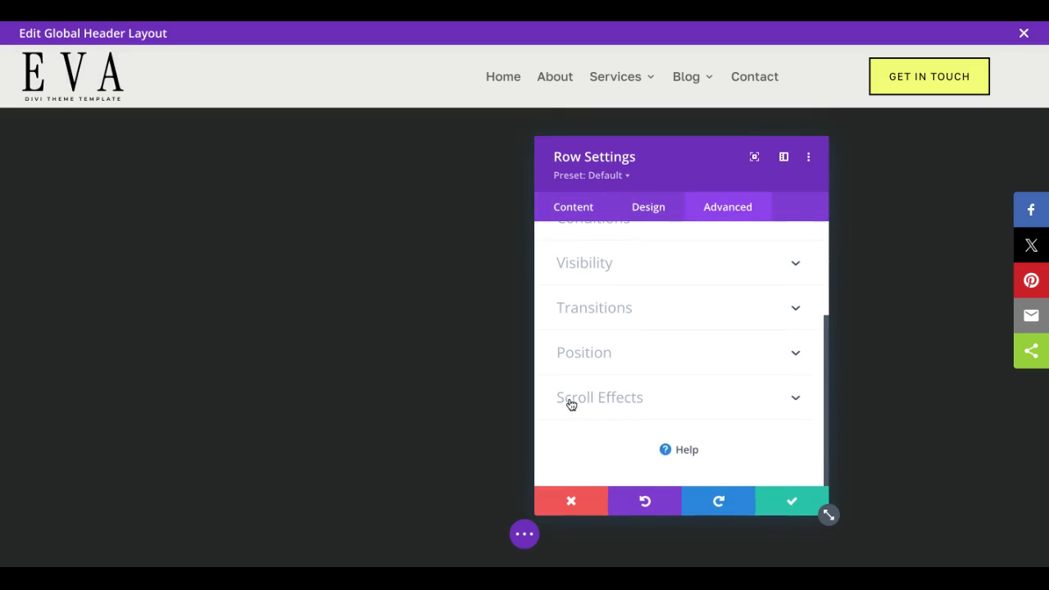
pyautogui.click(631, 402)
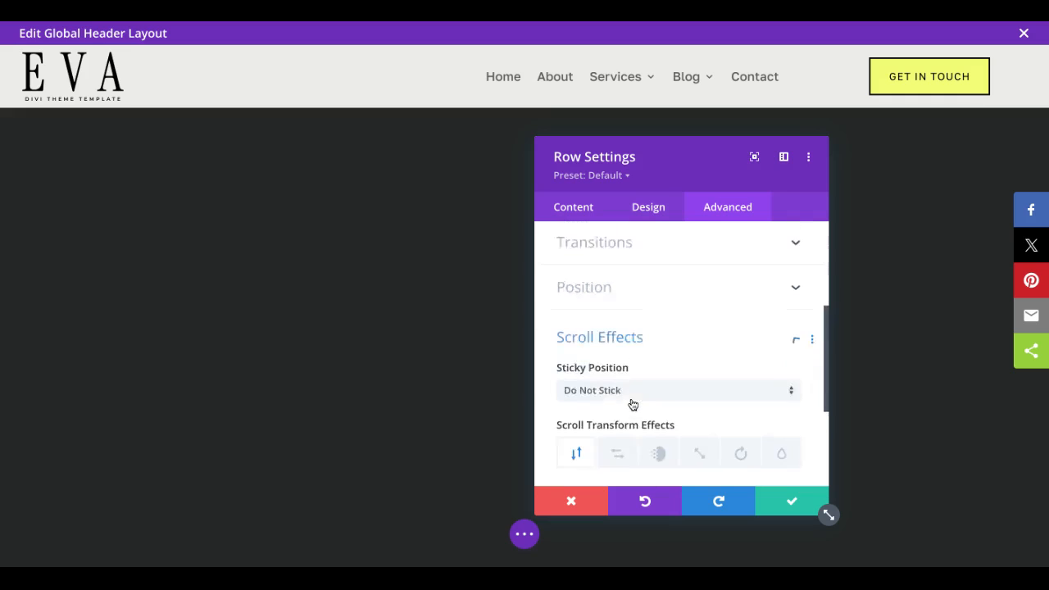
pyautogui.click(596, 302)
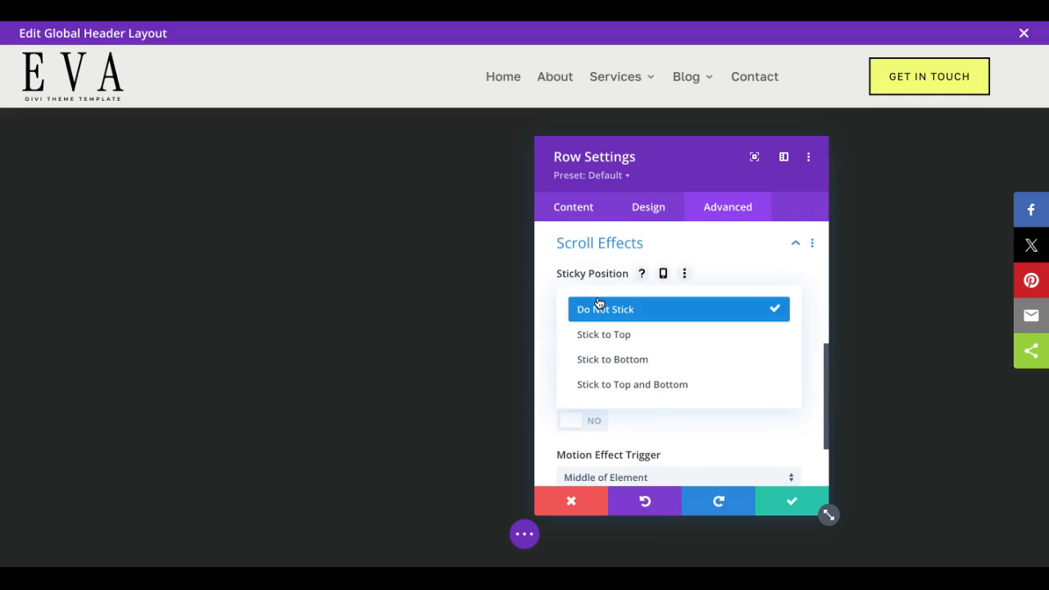
pyautogui.click(623, 336)
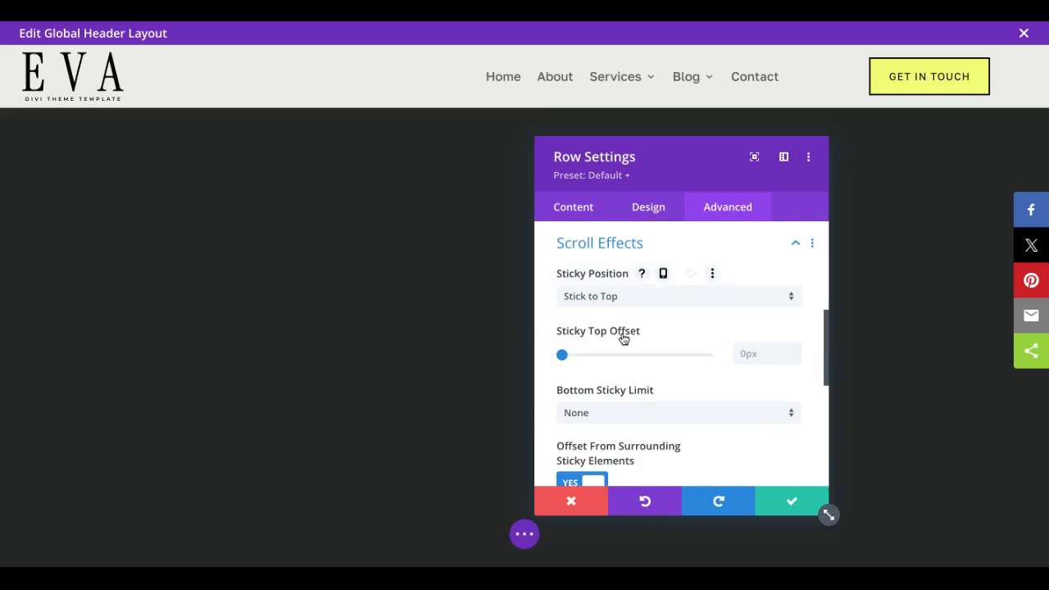
# Step: Enable sticky styling for the menu module's logo width and set the sticky width to 150px
pyautogui.click(370, 56)
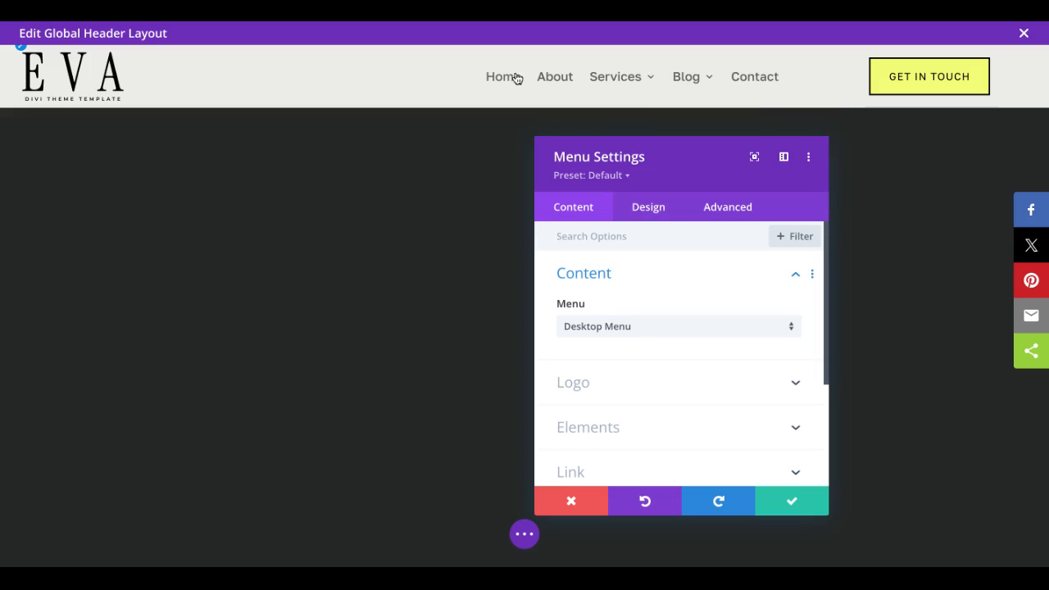
pyautogui.click(646, 211)
pyautogui.scroll(-3, 628, 376)
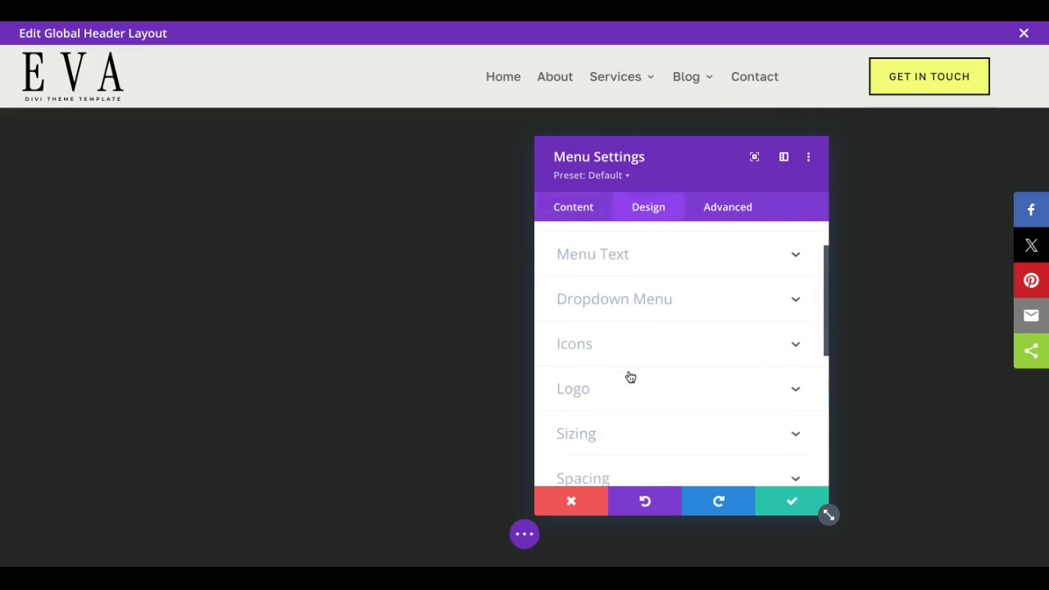
pyautogui.click(587, 385)
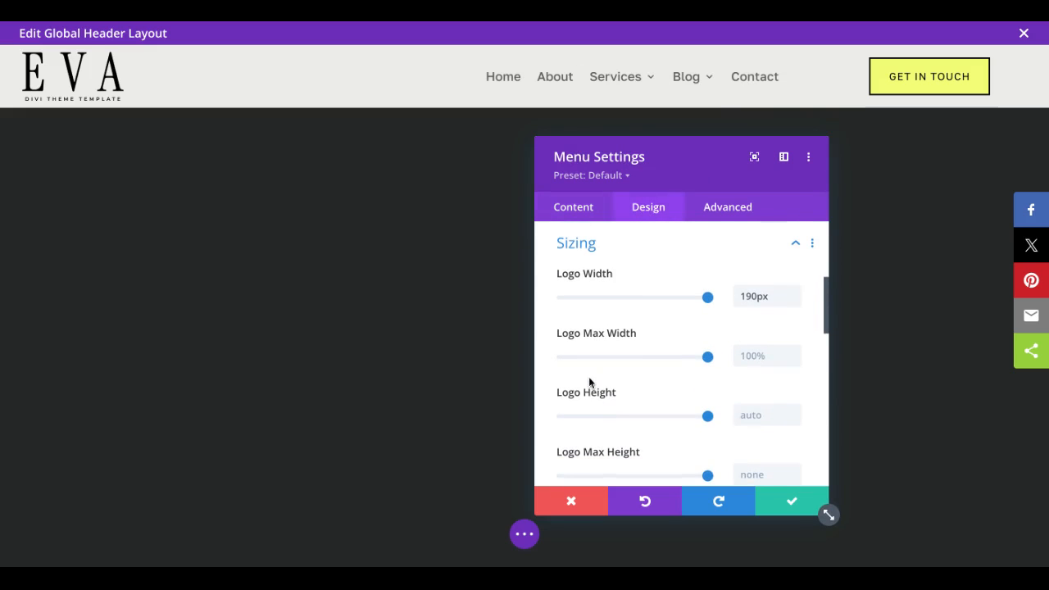
pyautogui.moveTo(623, 281)
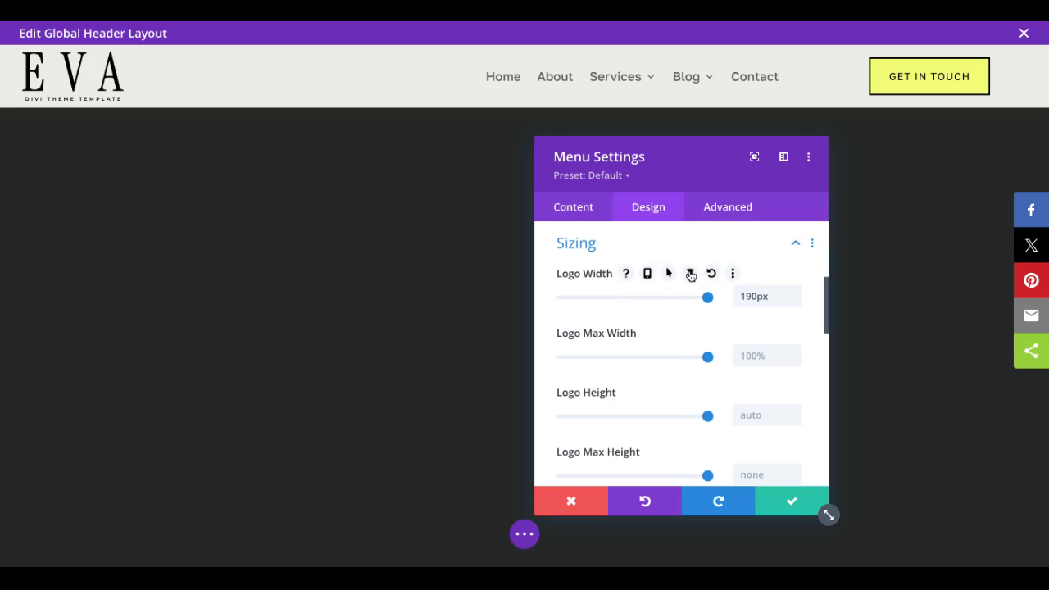
pyautogui.click(690, 273)
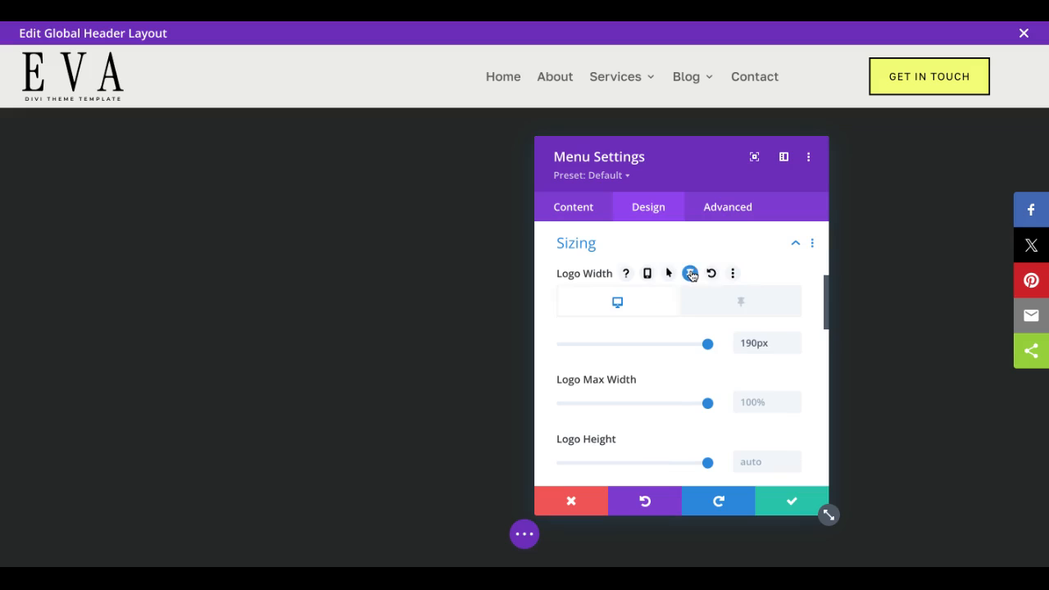
pyautogui.click(750, 302)
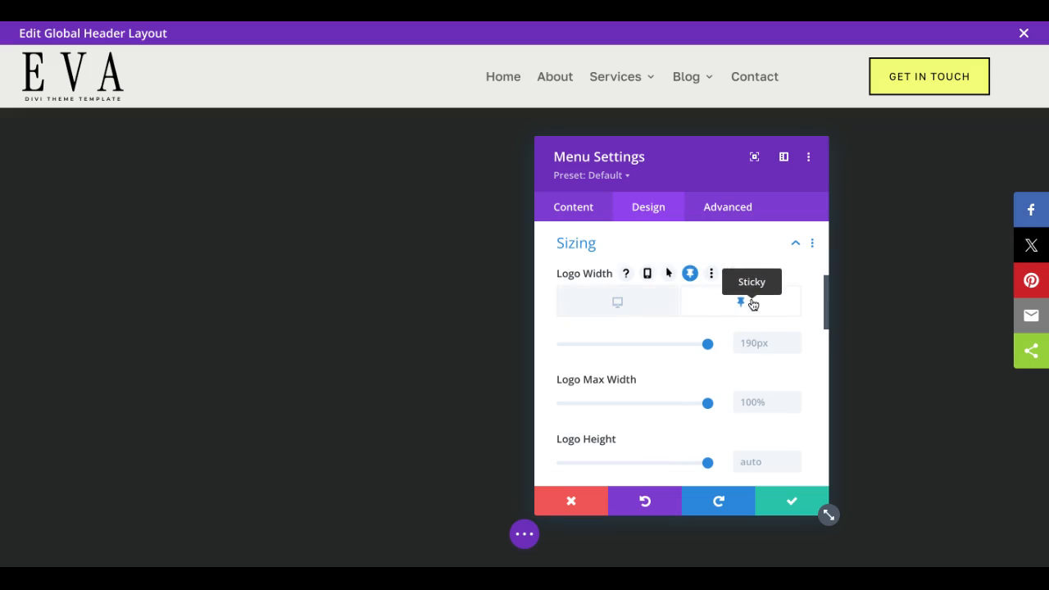
pyautogui.click(757, 356)
pyautogui.write('150px')
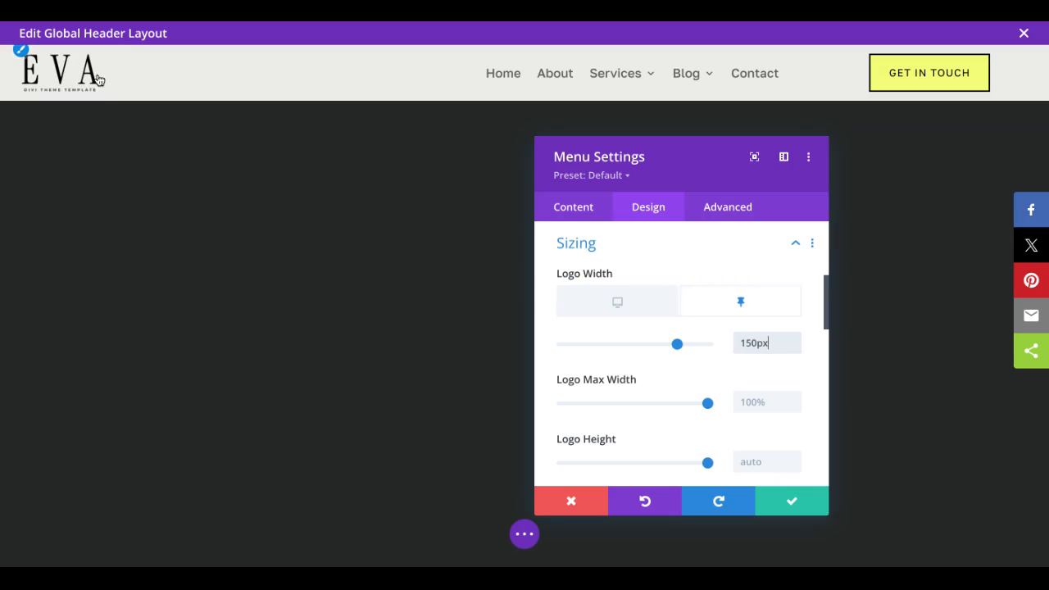
# Step: Enable sticky styling for the menu module's text size, set the sticky size to 15px, and save the module
pyautogui.click(778, 494)
pyautogui.moveTo(483, 87)
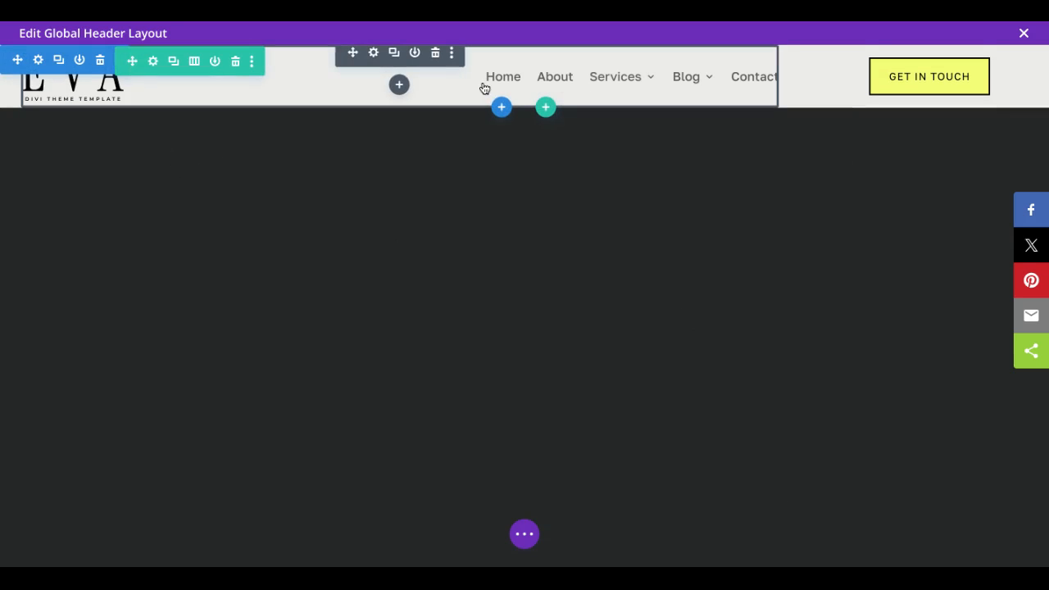
pyautogui.click(375, 53)
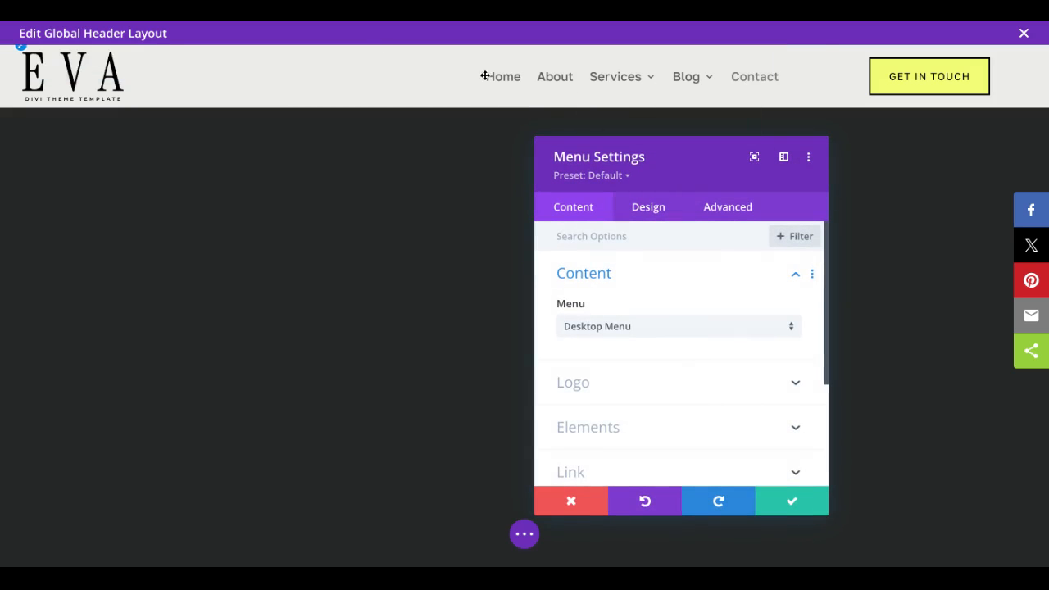
pyautogui.click(655, 213)
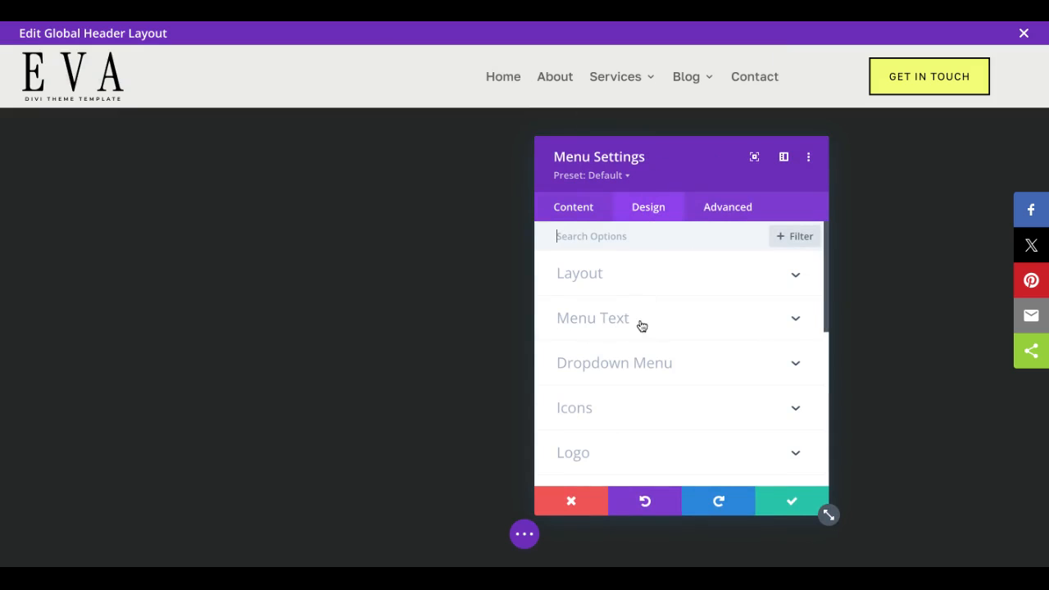
pyautogui.click(595, 314)
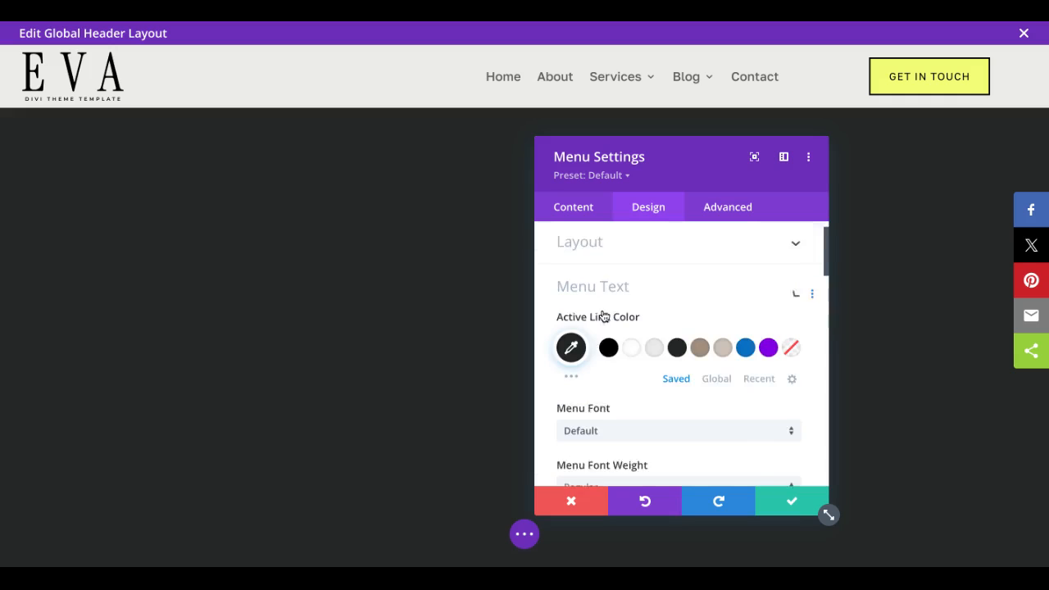
pyautogui.scroll(-3, 672, 384)
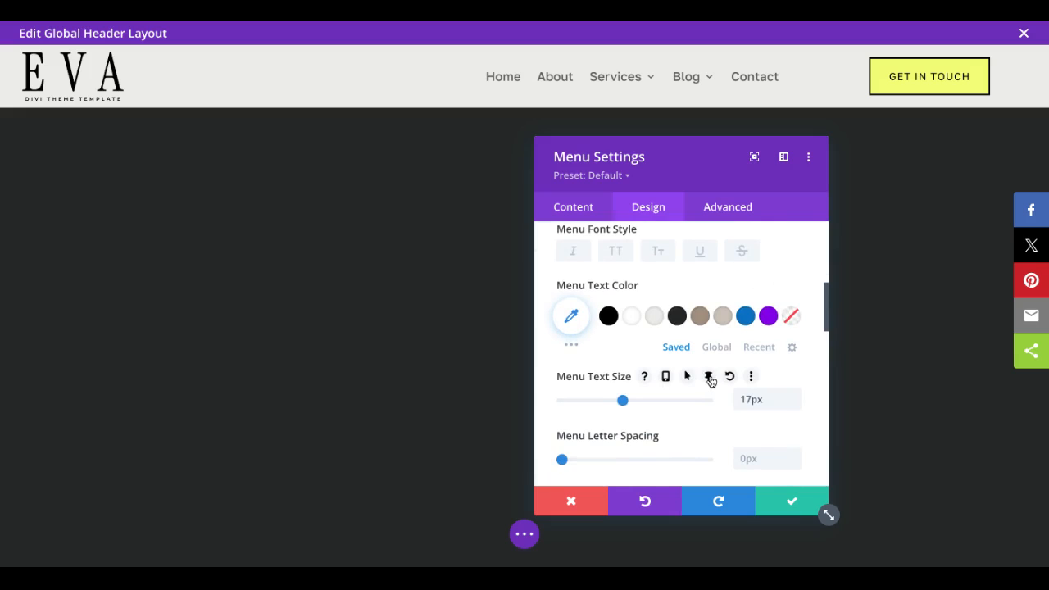
pyautogui.click(710, 377)
pyautogui.click(734, 406)
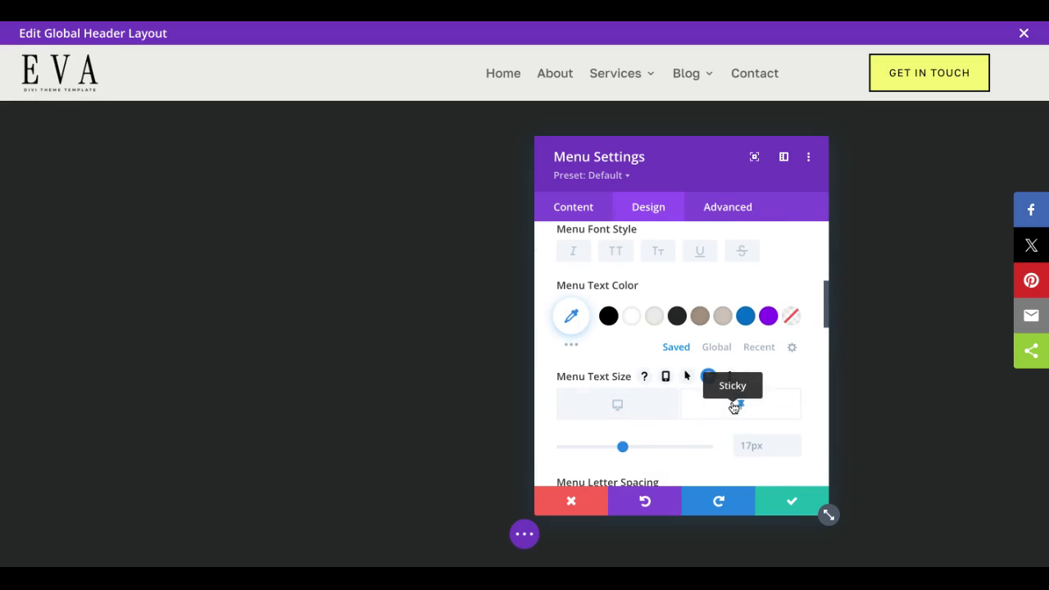
pyautogui.click(794, 452)
pyautogui.click(795, 452)
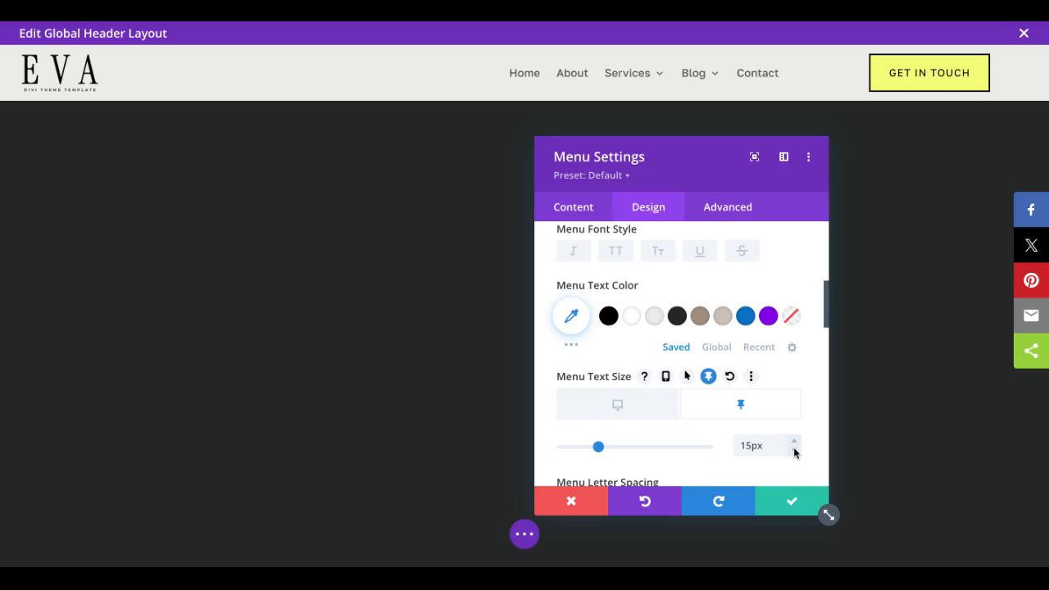
pyautogui.click(791, 500)
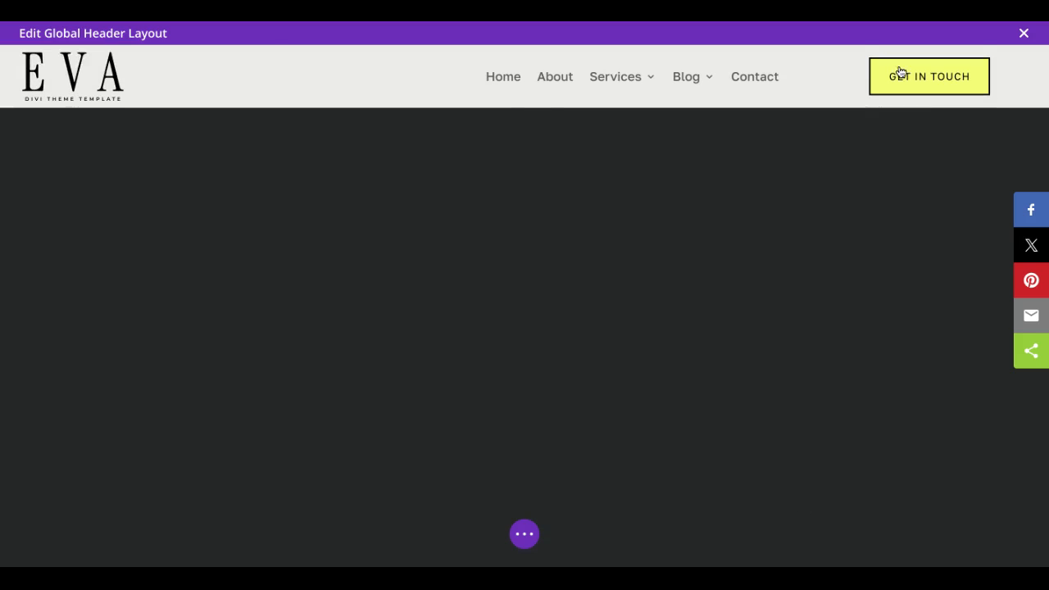
# Step: Enable sticky padding on the Get in touch button, with 8px top and bottom and 20px left and right
pyautogui.click(904, 64)
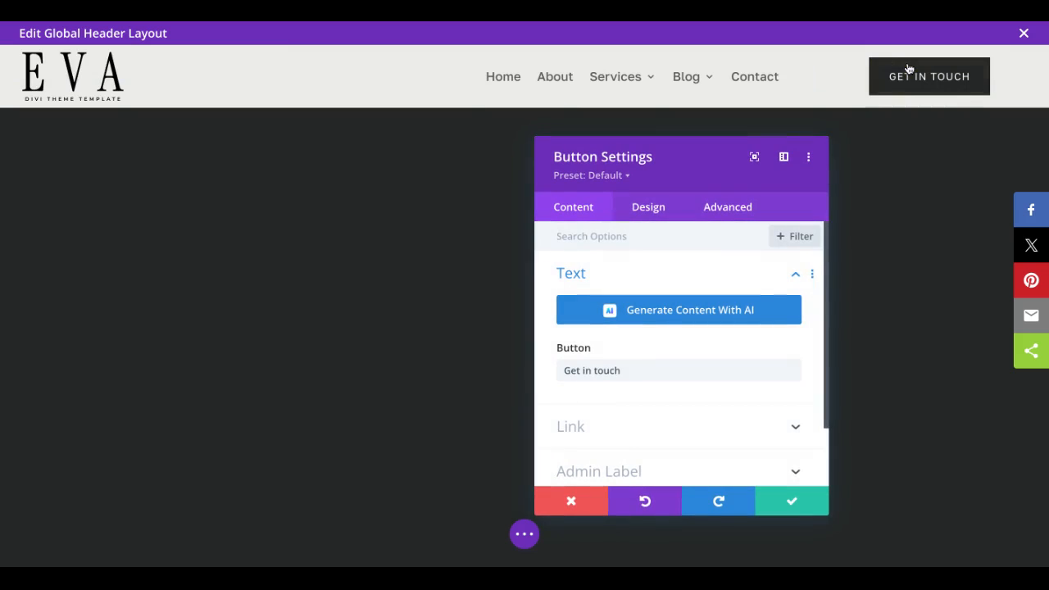
pyautogui.click(647, 211)
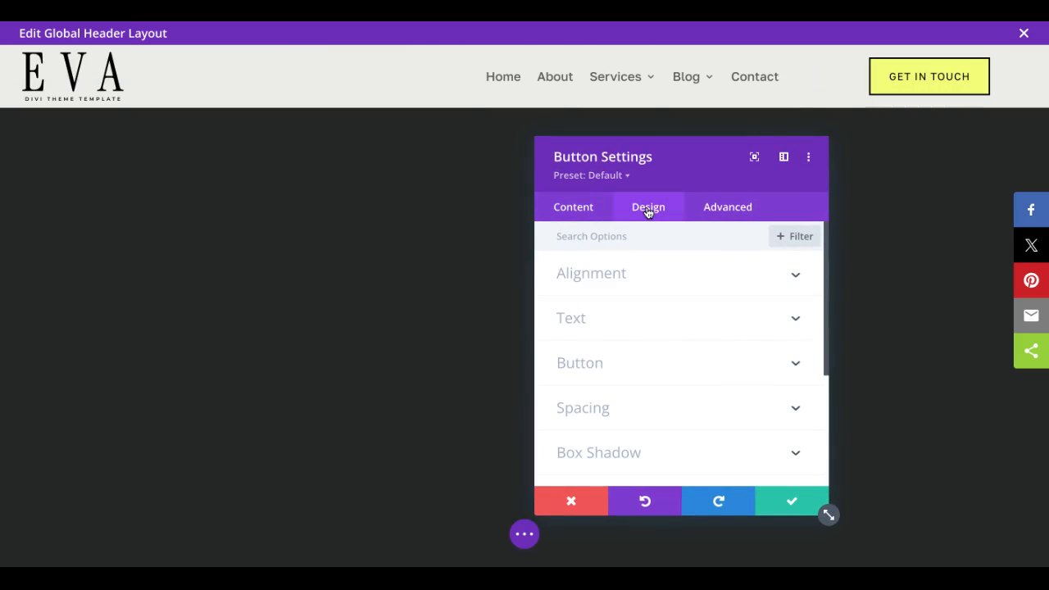
pyautogui.click(643, 389)
pyautogui.scroll(-1, 644, 390)
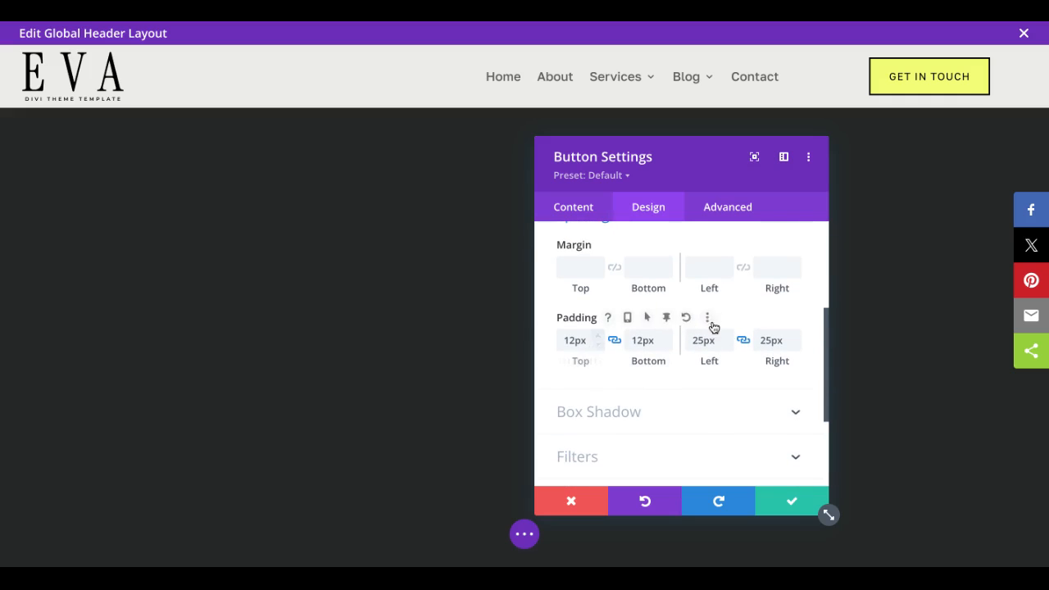
pyautogui.click(675, 320)
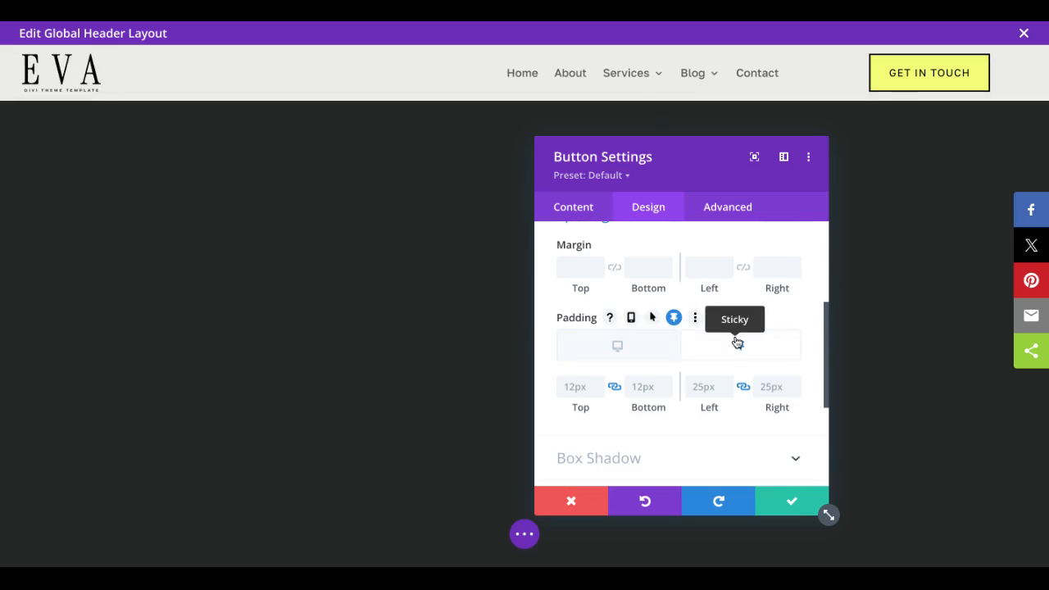
pyautogui.click(598, 393)
pyautogui.click(597, 394)
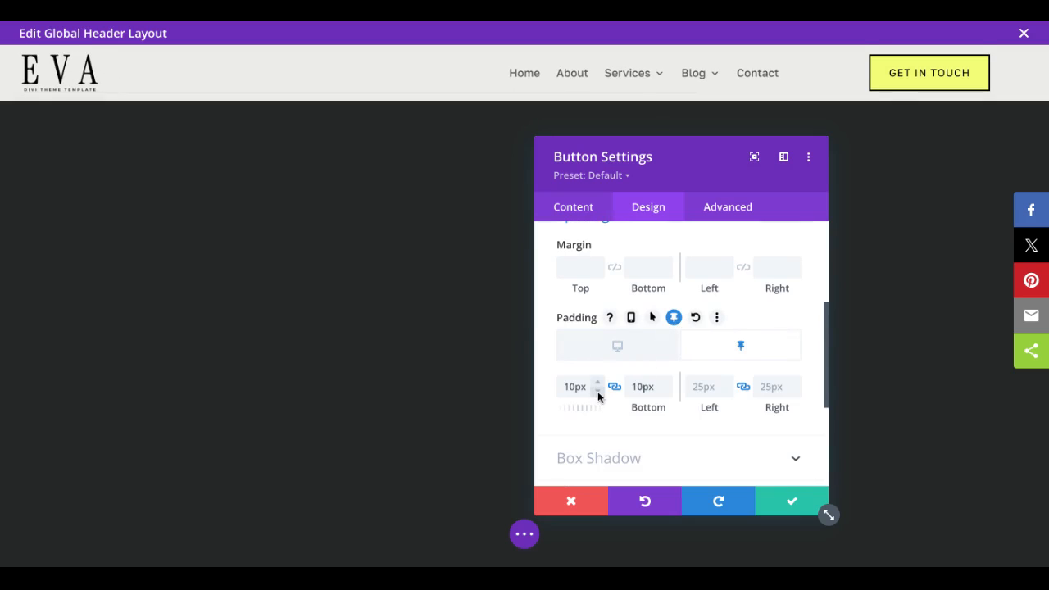
pyautogui.click(598, 394)
pyautogui.click(597, 393)
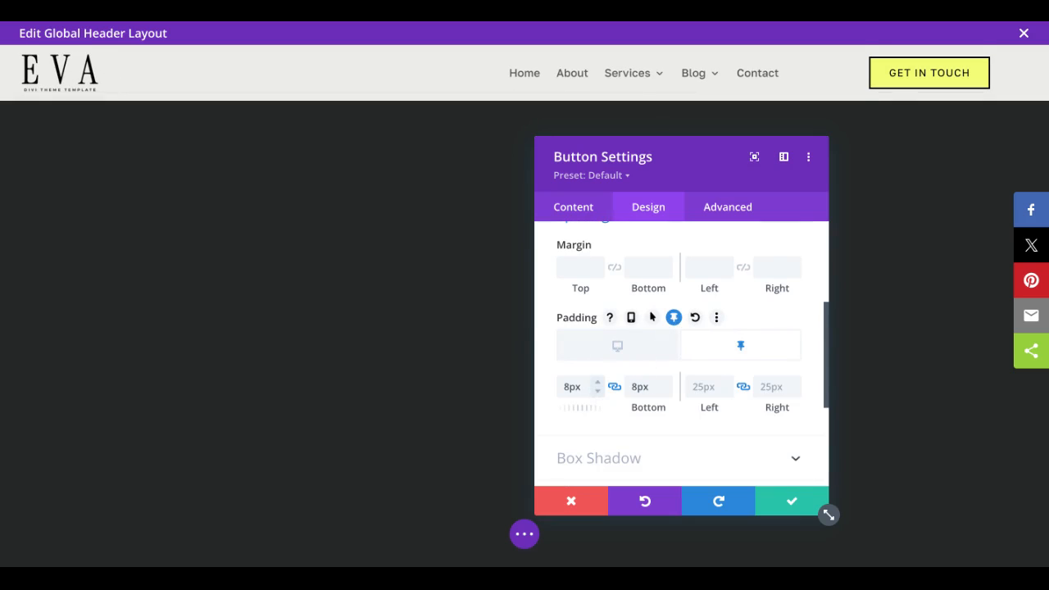
pyautogui.click(727, 395)
pyautogui.click(726, 395)
pyautogui.click(727, 395)
pyautogui.click(727, 395)
pyautogui.click(727, 395)
pyautogui.click(726, 395)
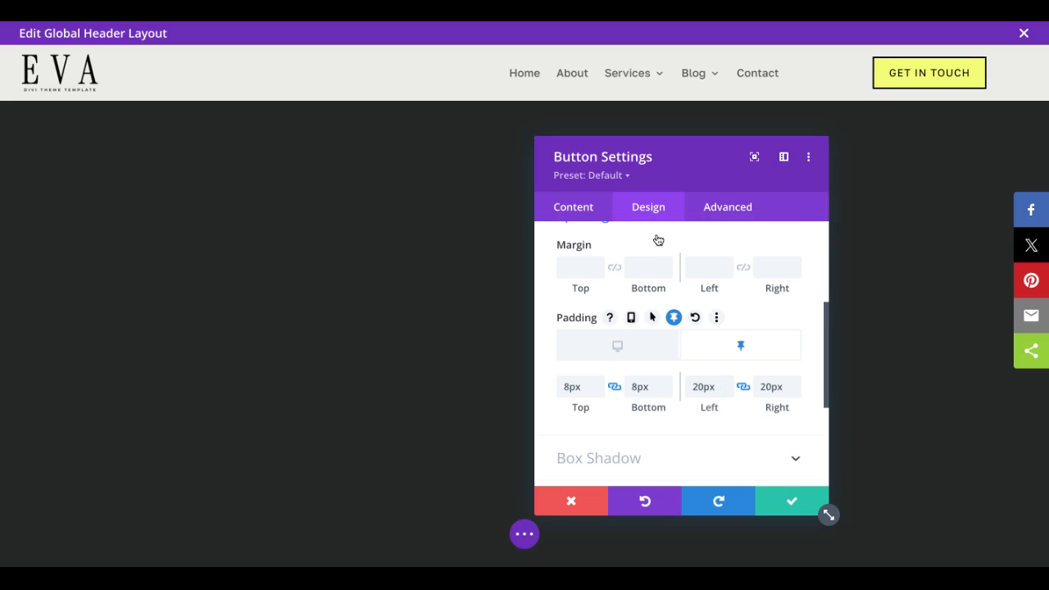
# Step: Turn on custom styles for the button, set its sticky text size to 12px, and save the module
pyautogui.scroll(2, 658, 239)
pyautogui.click(613, 278)
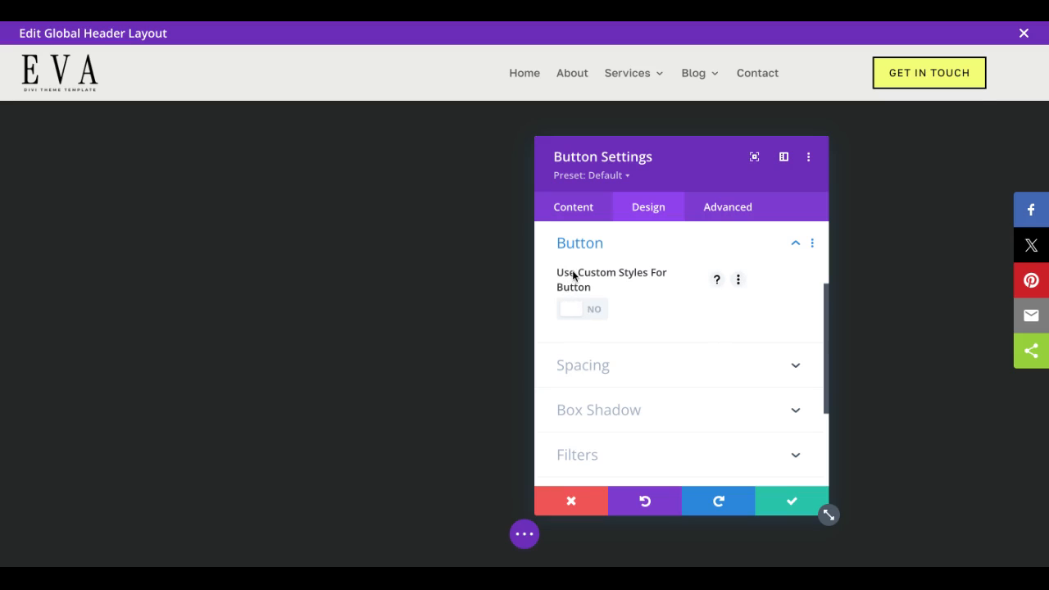
pyautogui.click(573, 316)
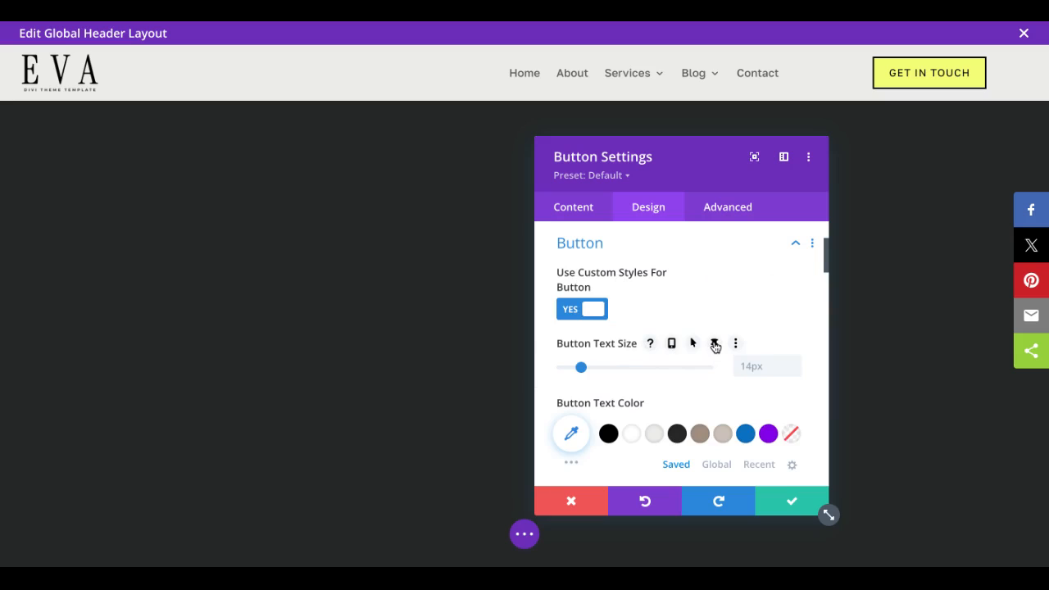
pyautogui.click(714, 345)
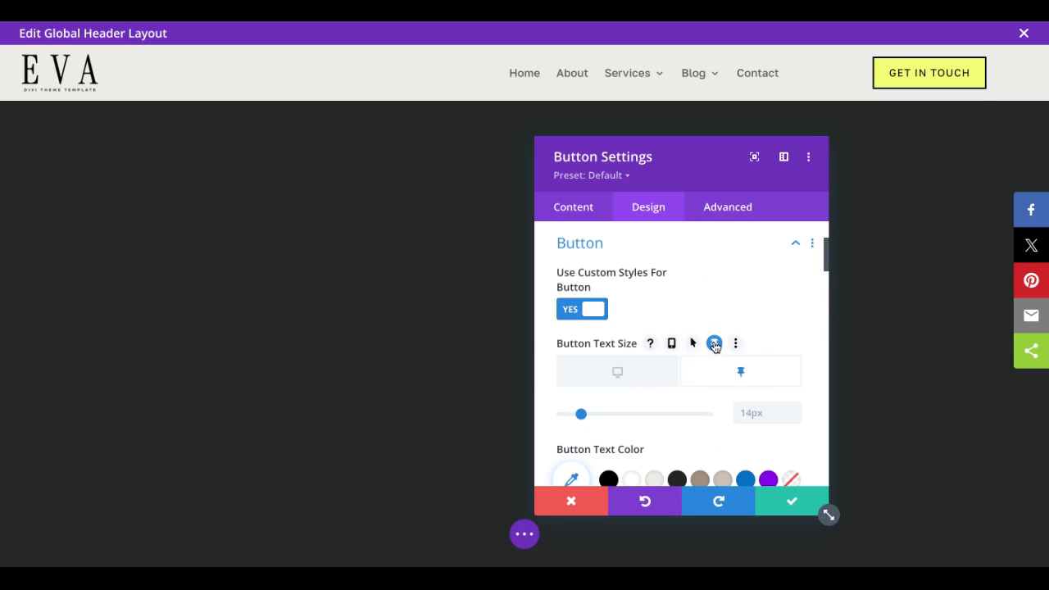
pyautogui.click(793, 418)
pyautogui.click(794, 417)
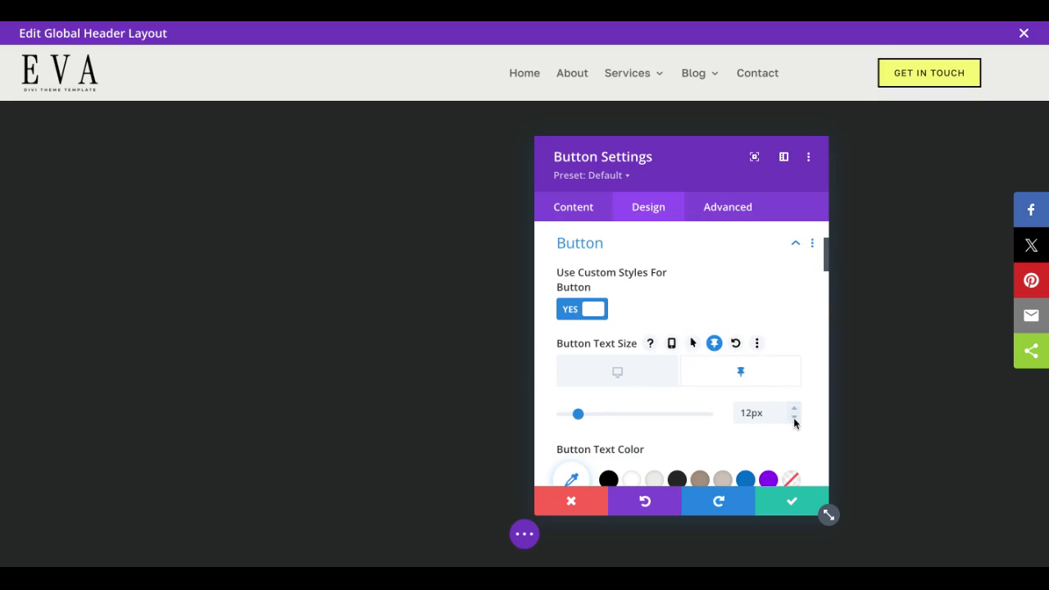
pyautogui.click(791, 501)
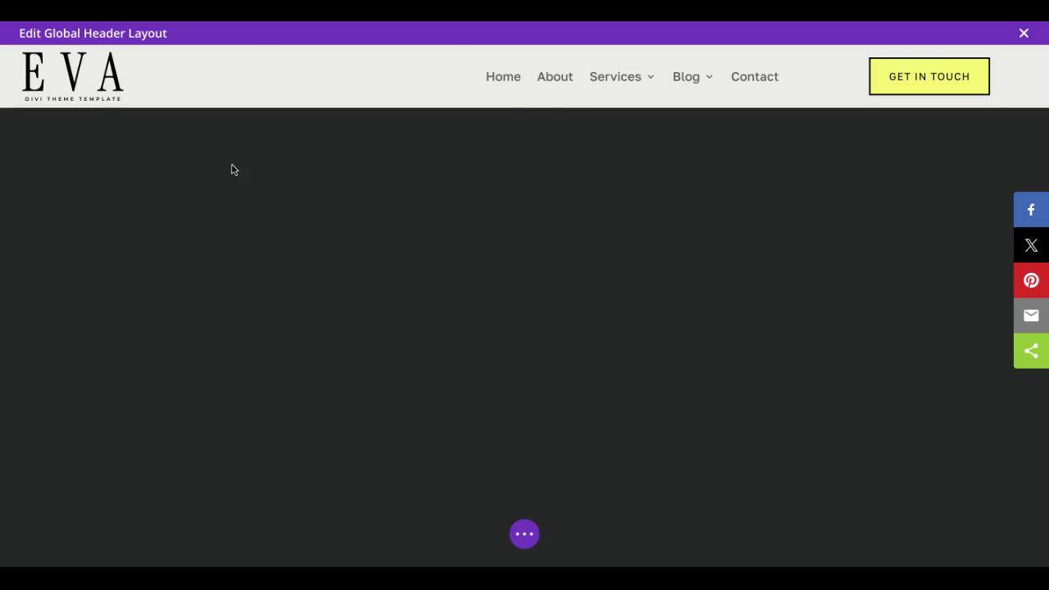
# Step: Duplicate the whole header section
pyautogui.moveTo(65, 89)
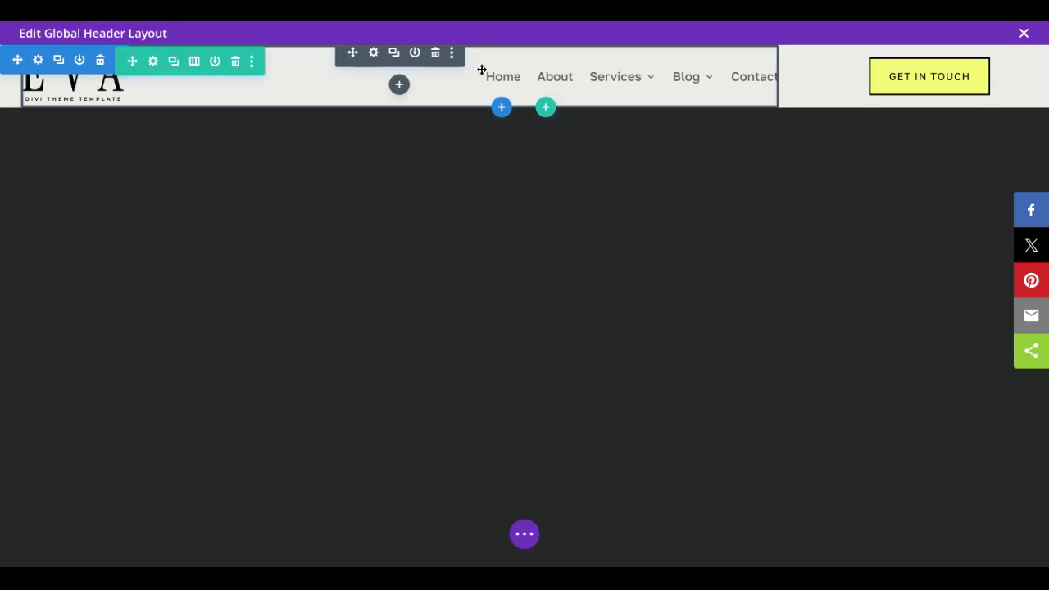
pyautogui.moveTo(951, 82)
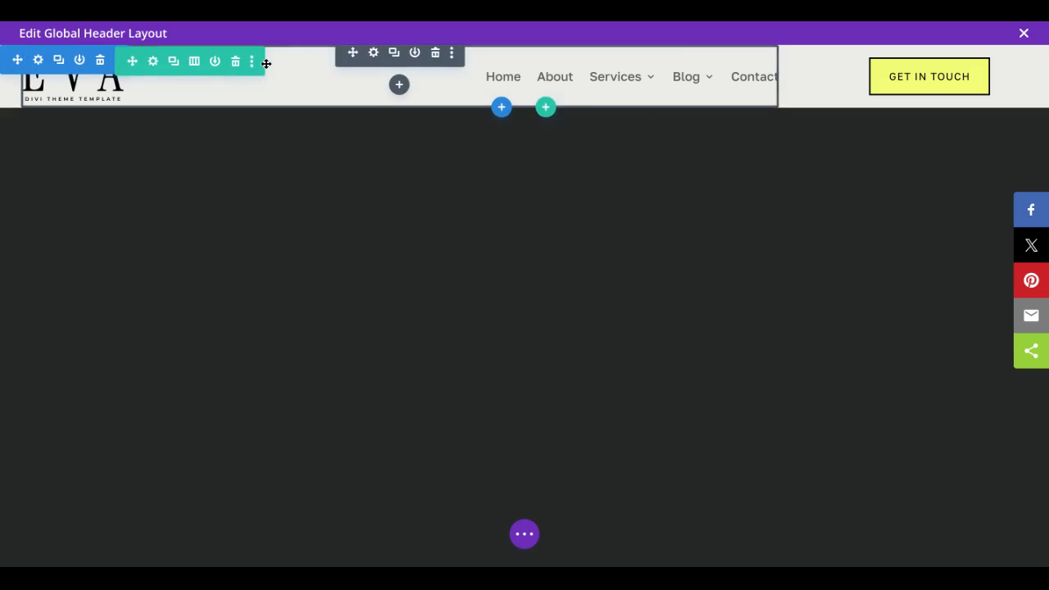
pyautogui.click(59, 61)
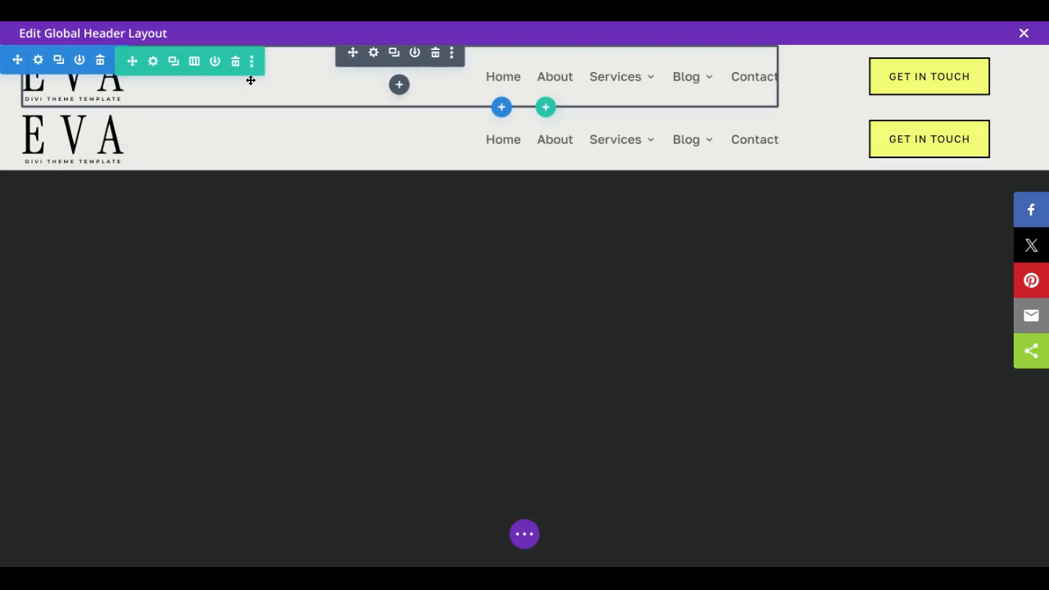
# Step: Disable the first header section on phone and tablet, and save its settings
pyautogui.click(38, 60)
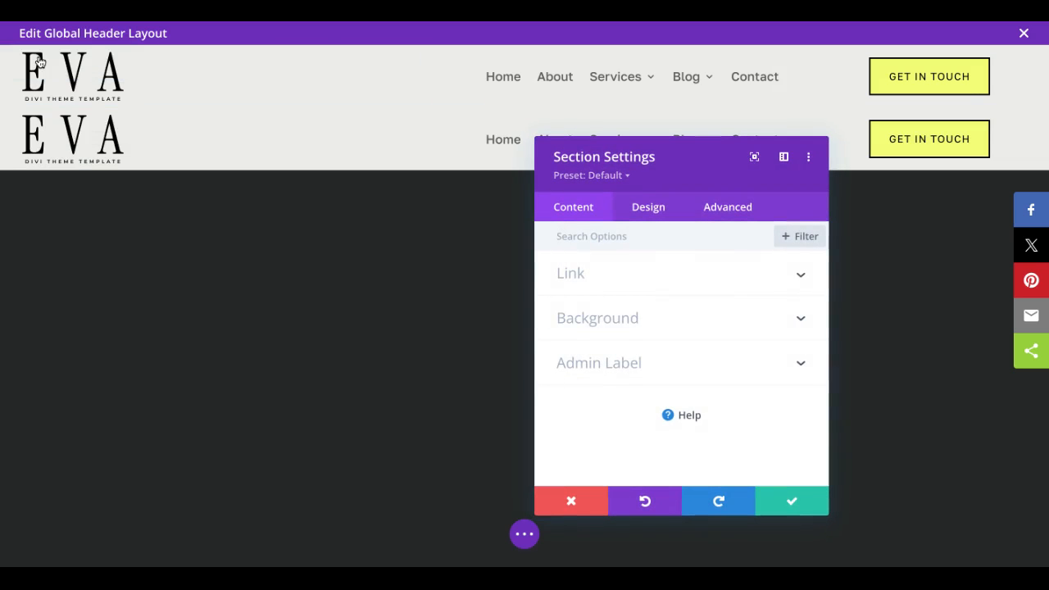
pyautogui.click(736, 207)
pyautogui.scroll(-3, 677, 396)
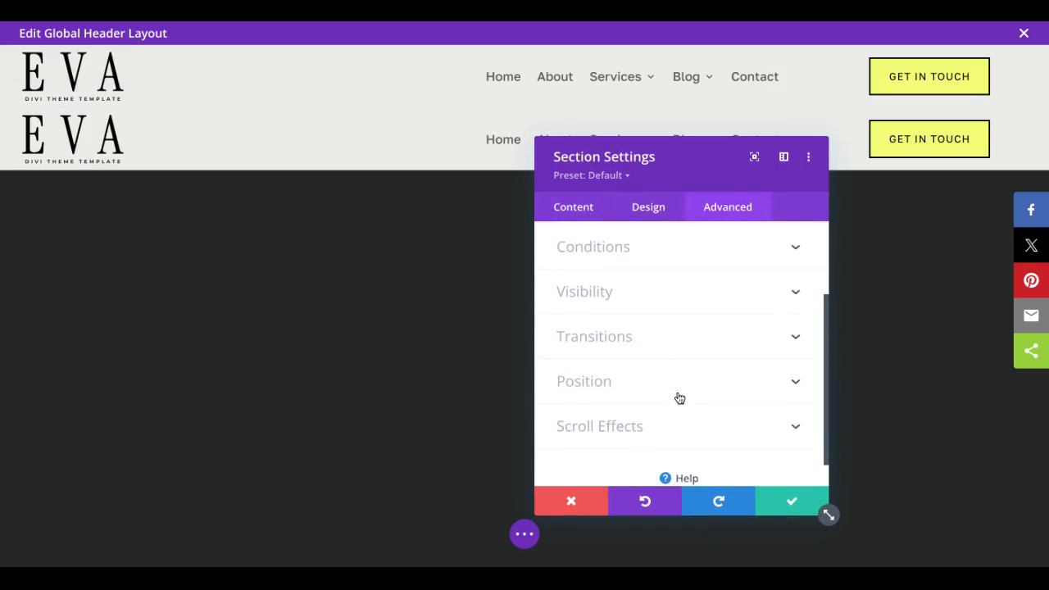
pyautogui.click(605, 288)
pyautogui.click(565, 319)
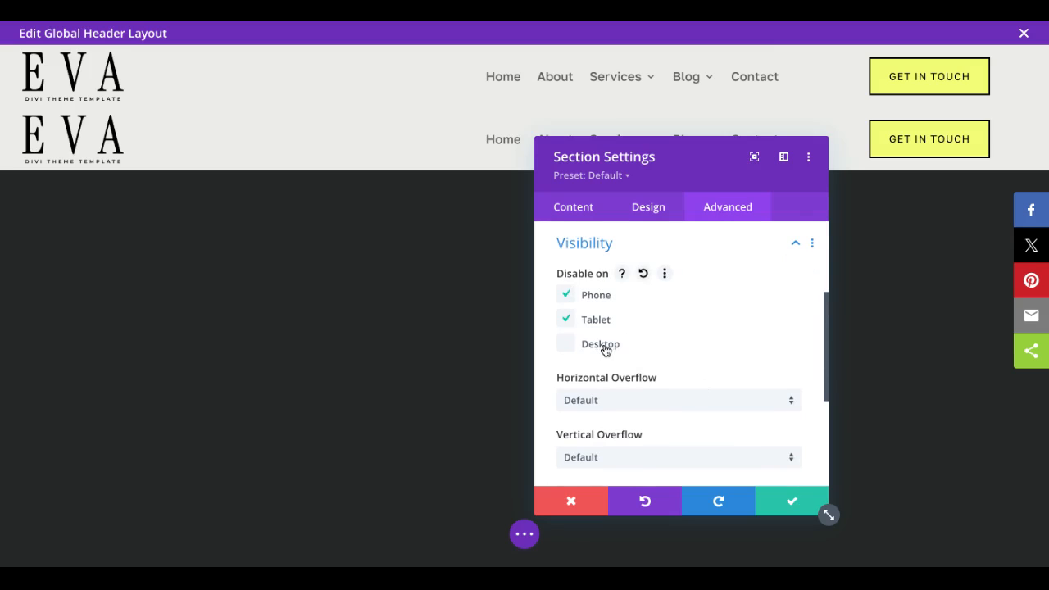
pyautogui.click(792, 499)
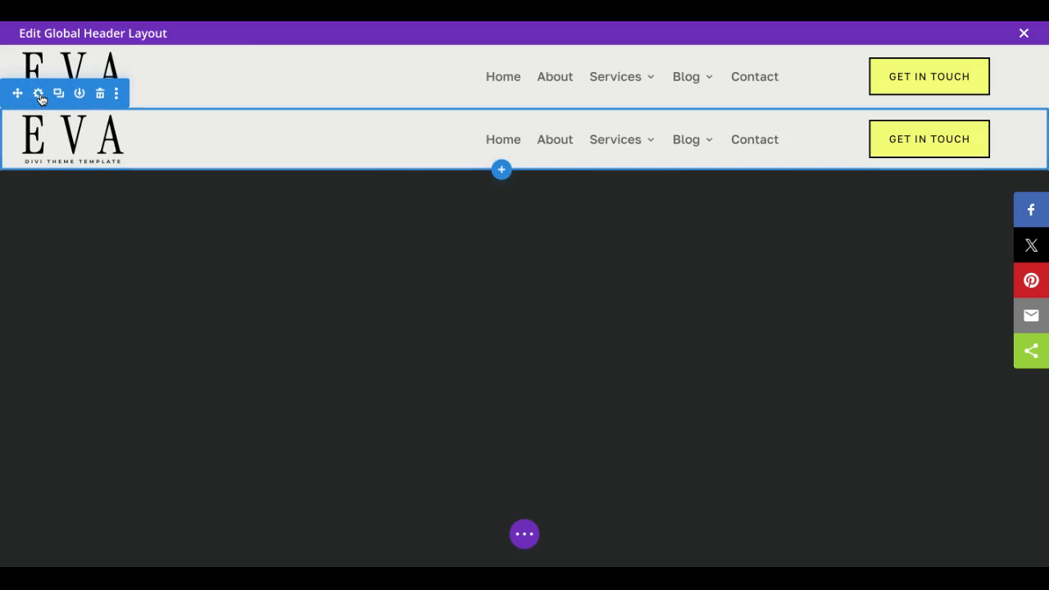
# Step: Disable the duplicated header section on desktop, and save its settings
pyautogui.click(38, 95)
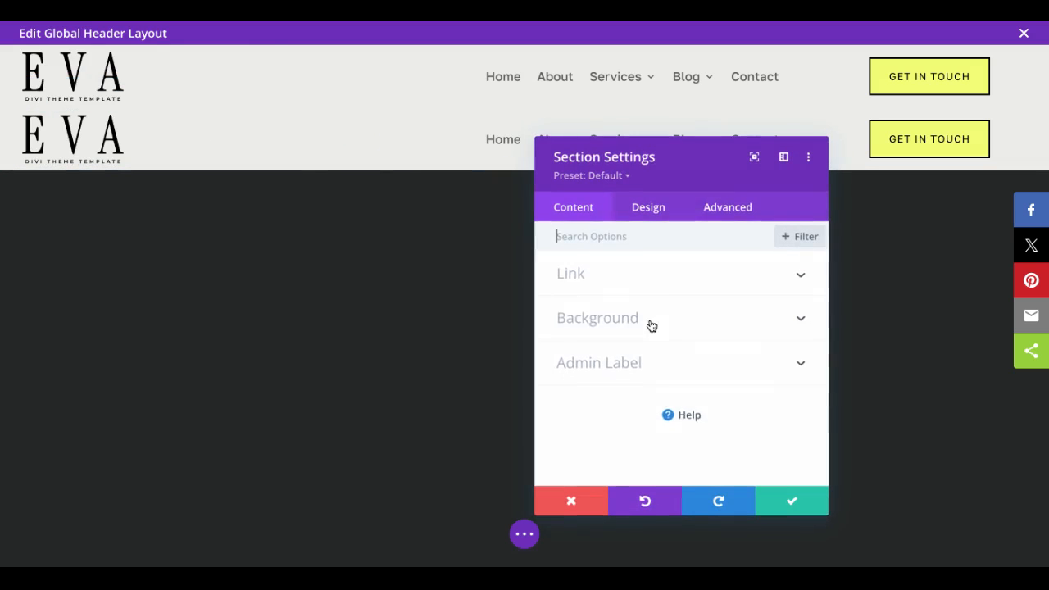
pyautogui.scroll(-1, 615, 431)
pyautogui.click(601, 386)
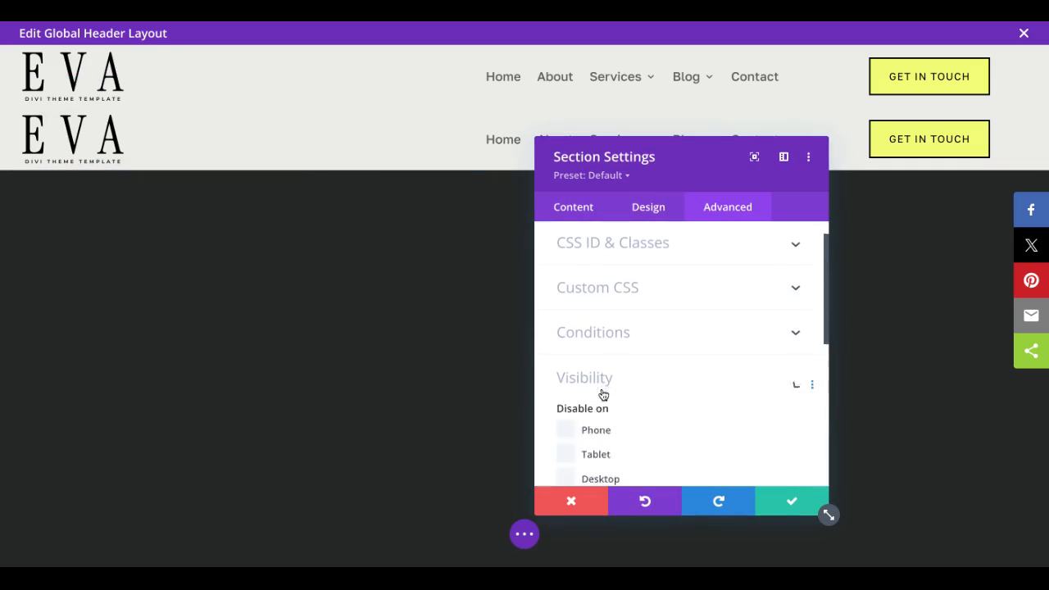
pyautogui.click(569, 345)
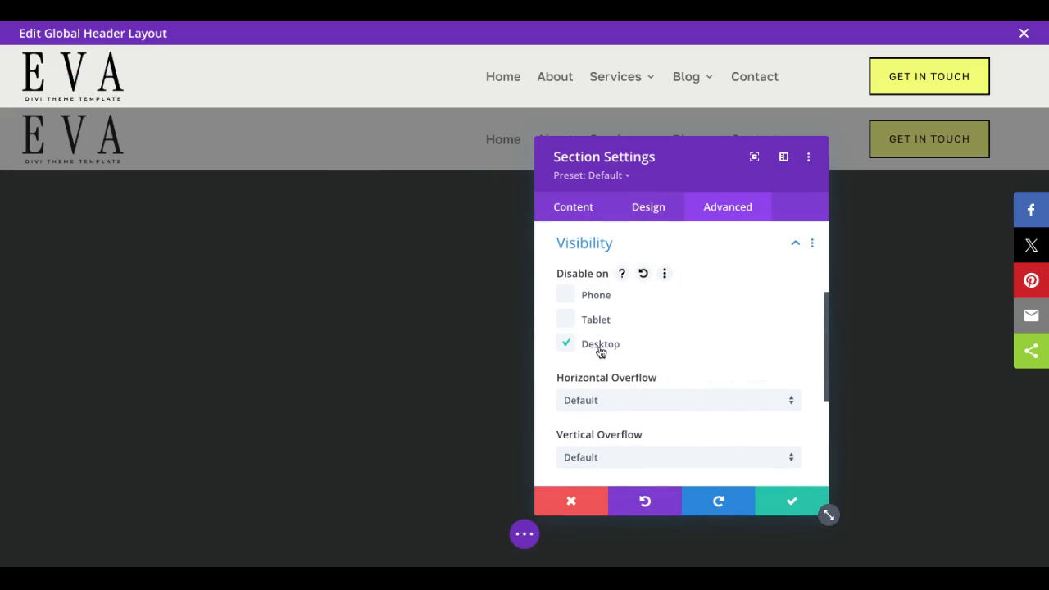
pyautogui.click(789, 511)
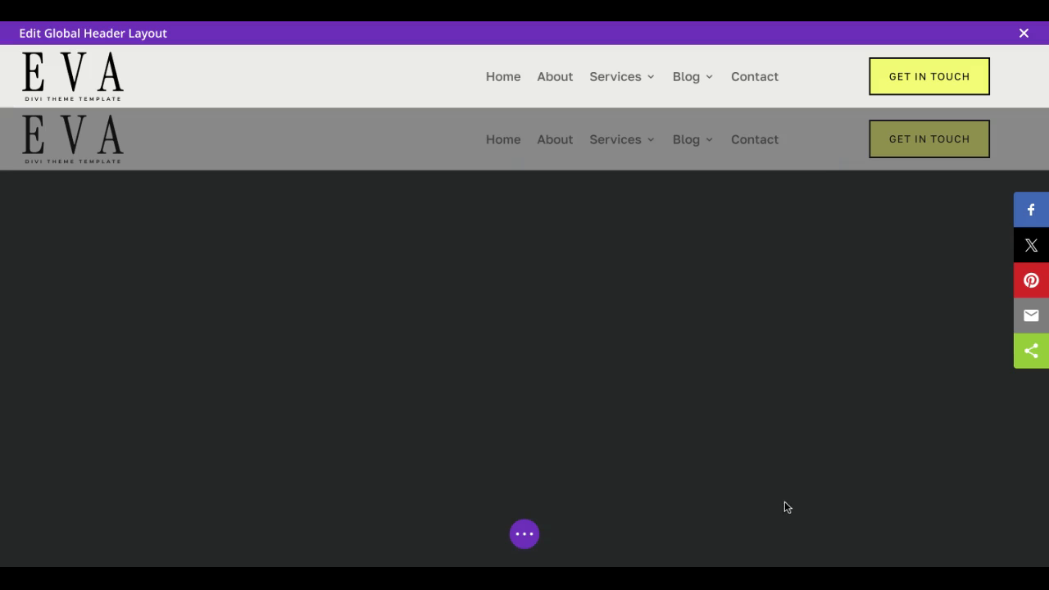
# Step: In tablet view, delete the button column from the duplicated header section's row and save the row settings
pyautogui.click(526, 540)
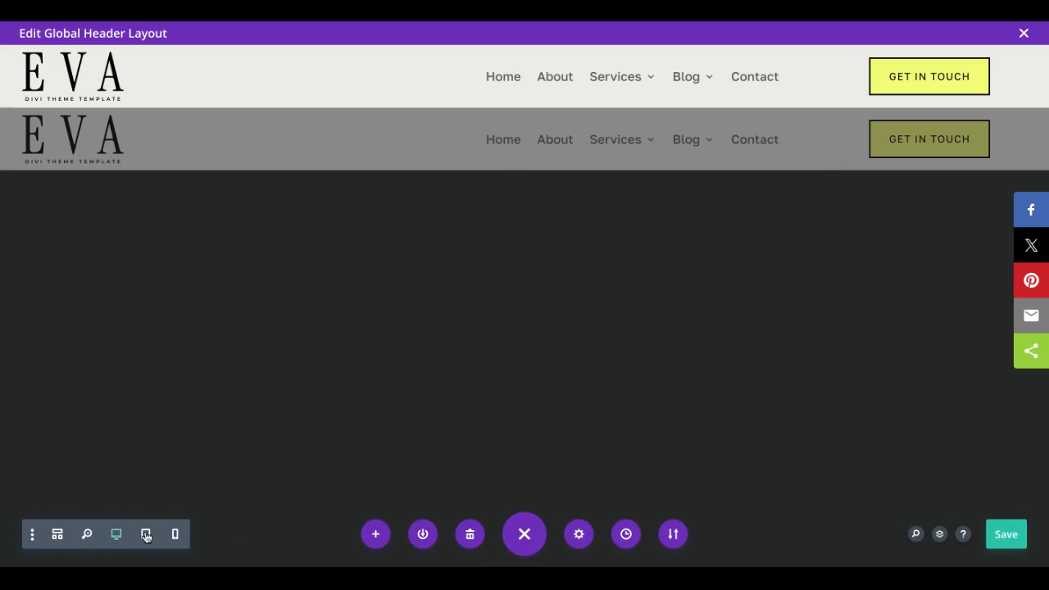
pyautogui.click(146, 535)
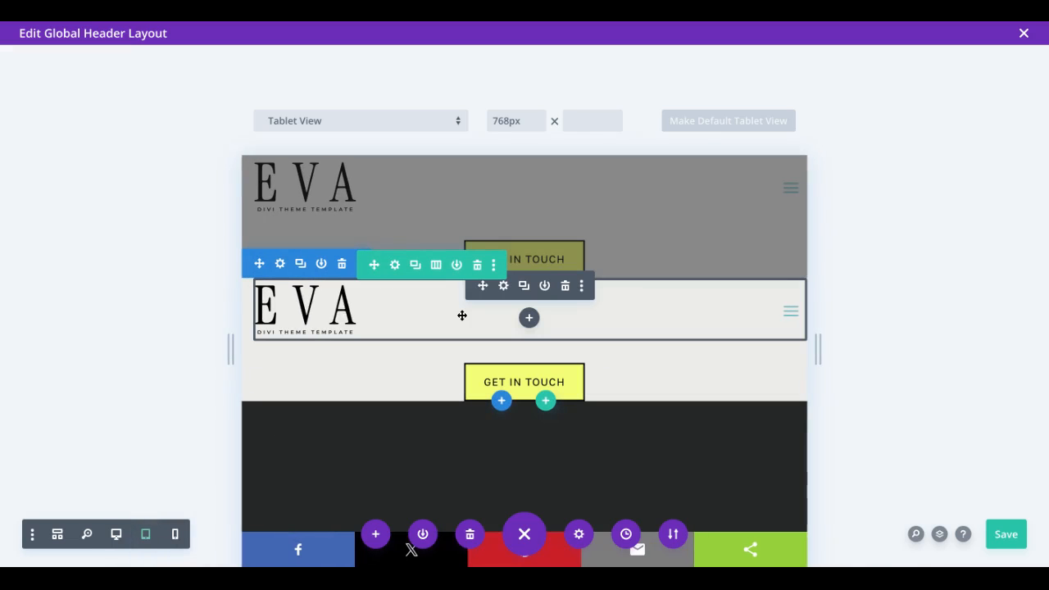
pyautogui.click(501, 374)
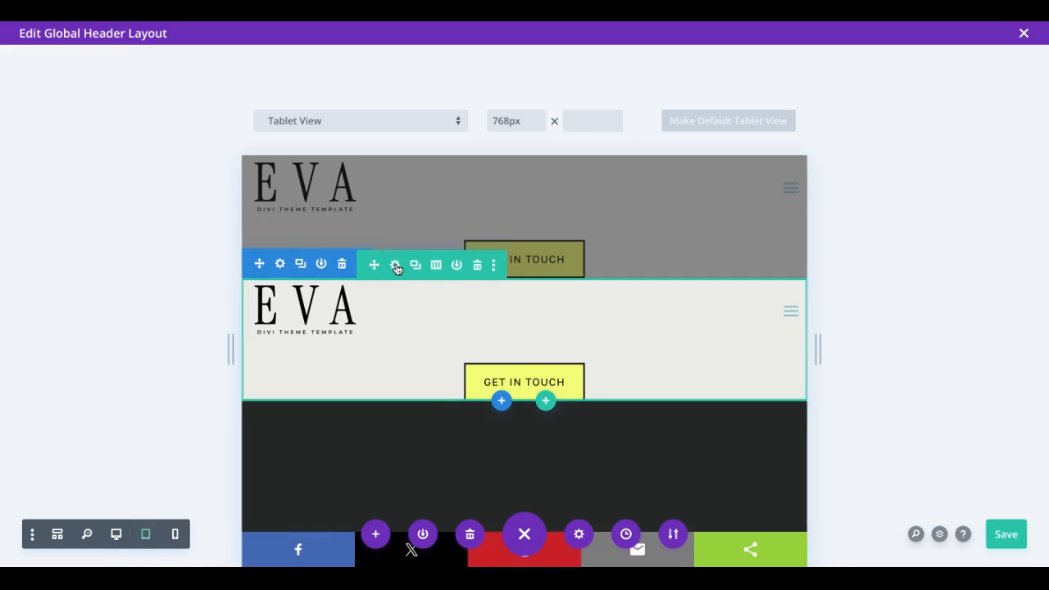
pyautogui.click(395, 266)
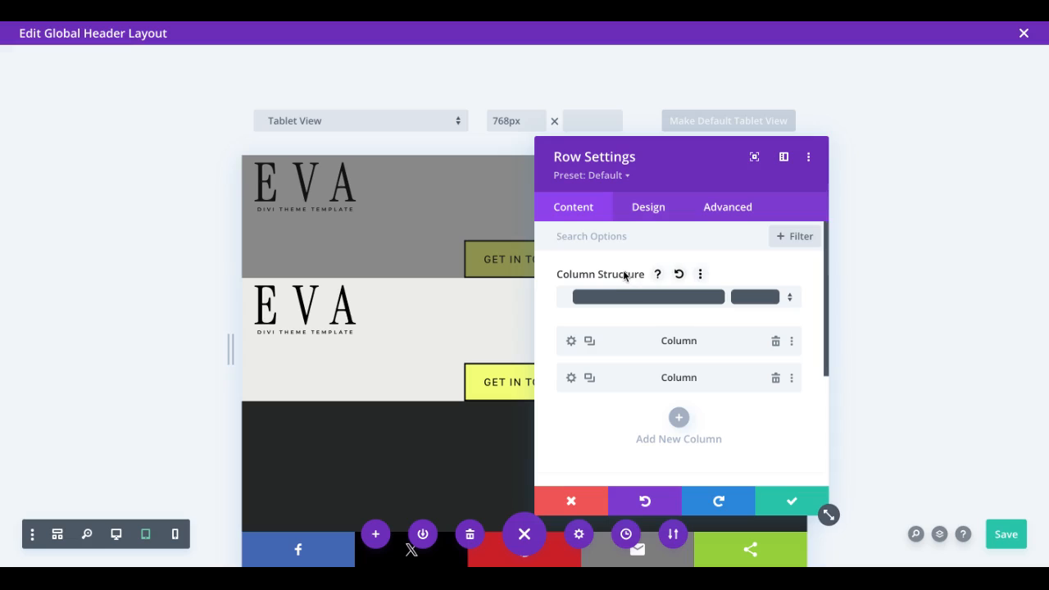
pyautogui.click(776, 379)
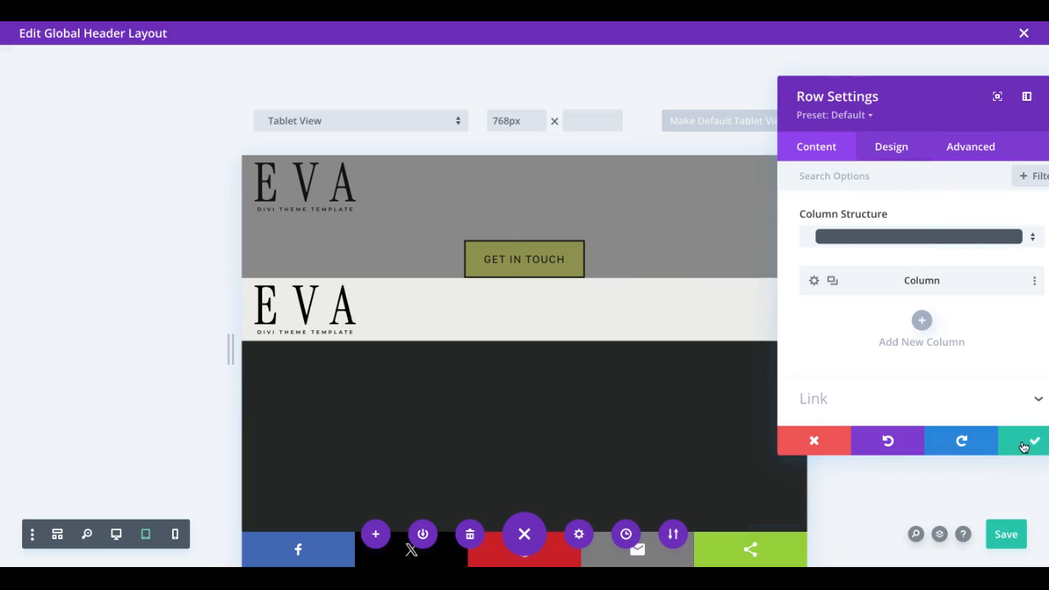
pyautogui.click(1026, 440)
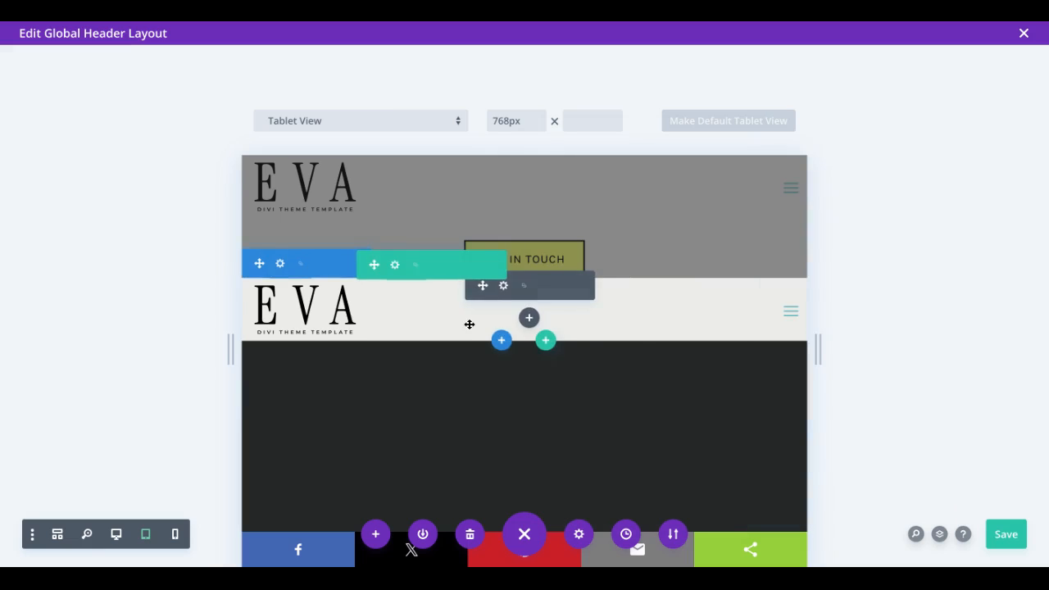
# Step: Assign the Mobile + Tablet Menu to the duplicated section's menu module
pyautogui.click(503, 286)
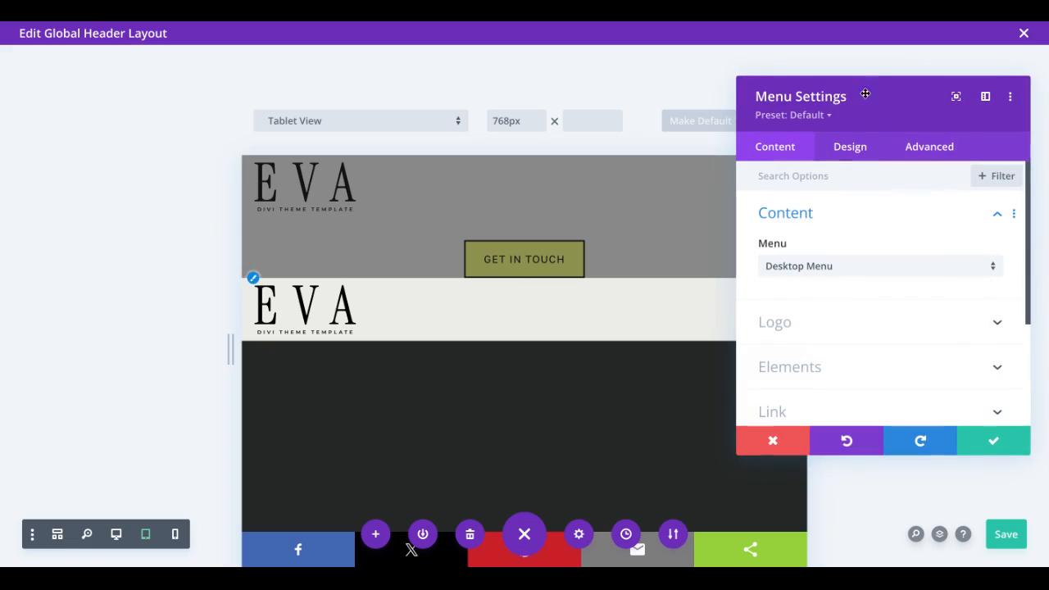
pyautogui.click(785, 268)
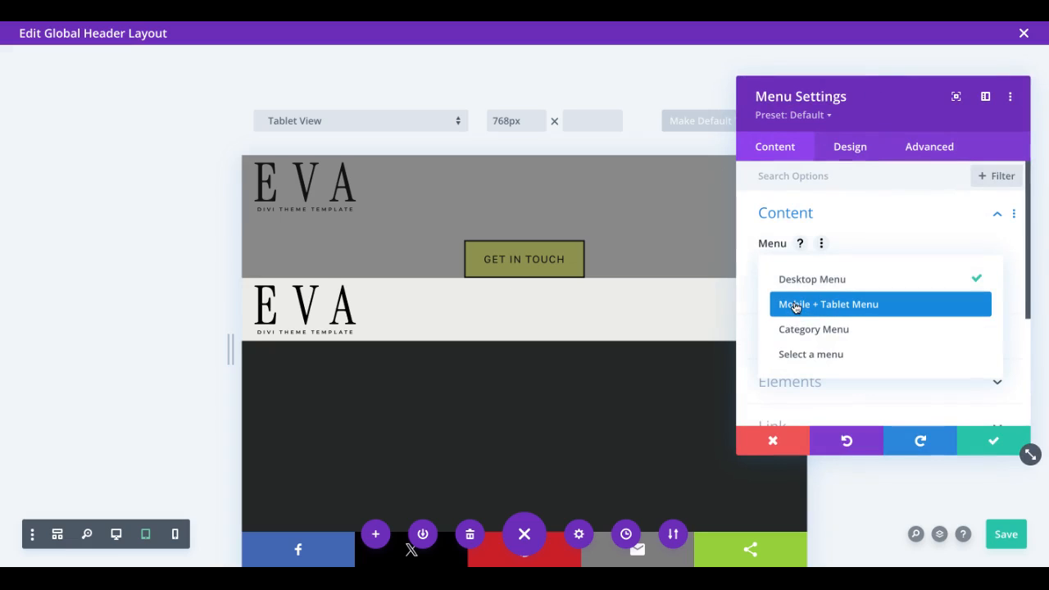
pyautogui.click(795, 305)
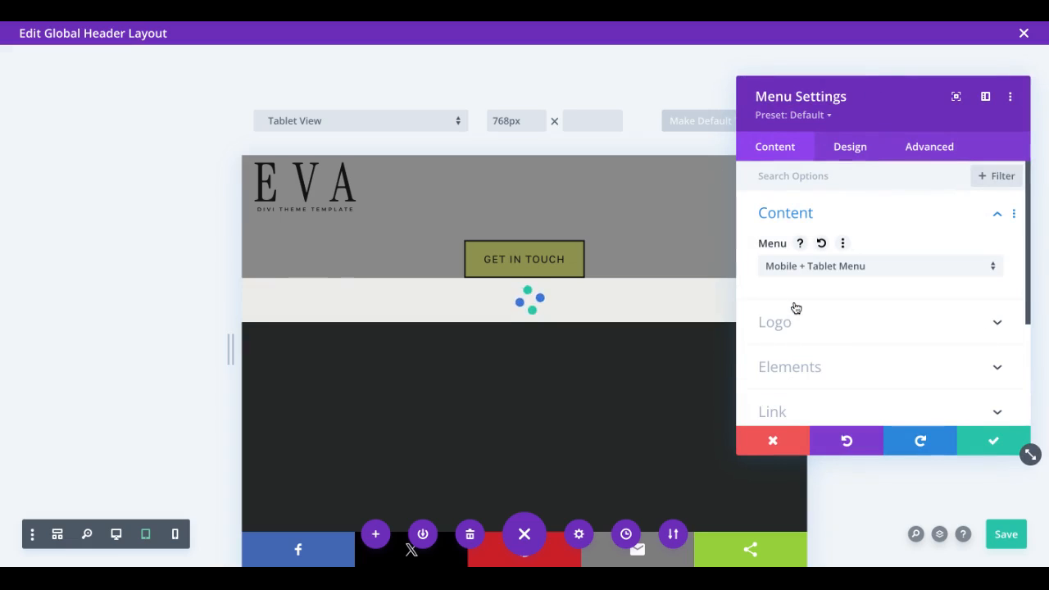
# Step: Enable responsive values for the menu's logo width and set the tablet width to 180px
pyautogui.click(848, 150)
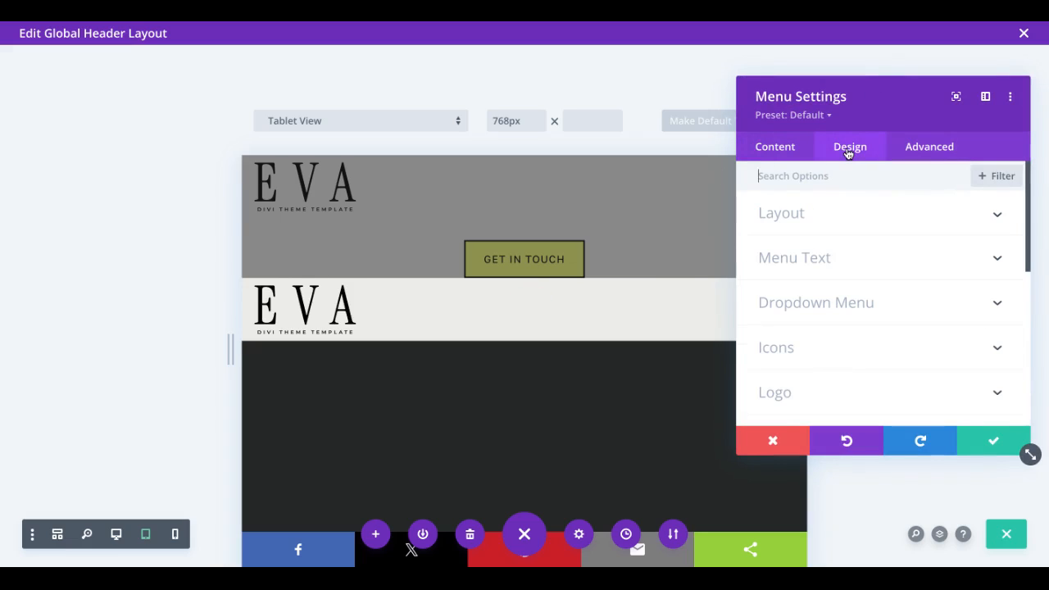
pyautogui.scroll(-4, 832, 367)
pyautogui.click(802, 215)
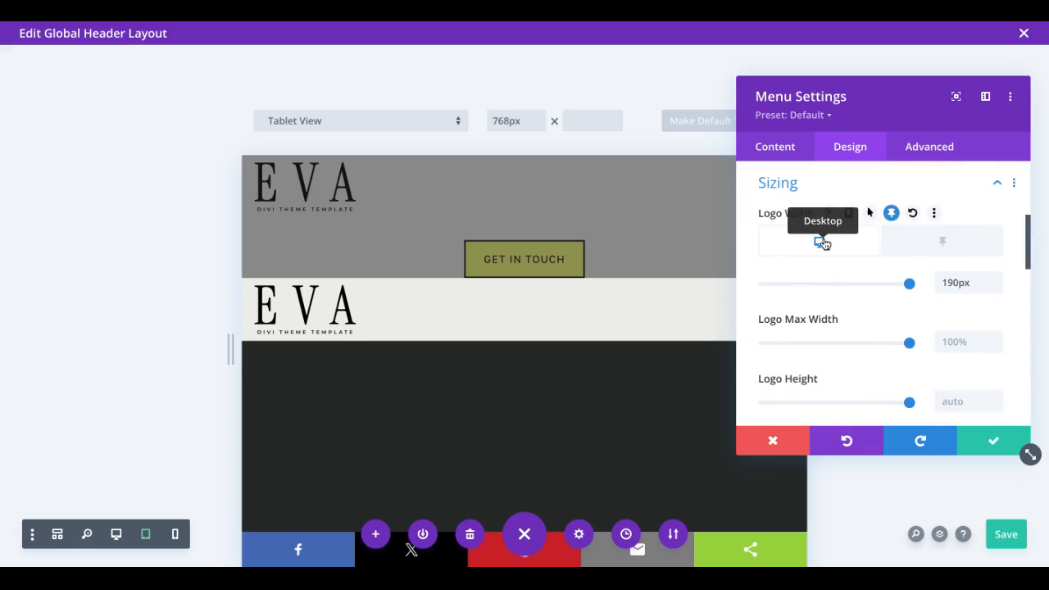
pyautogui.click(849, 213)
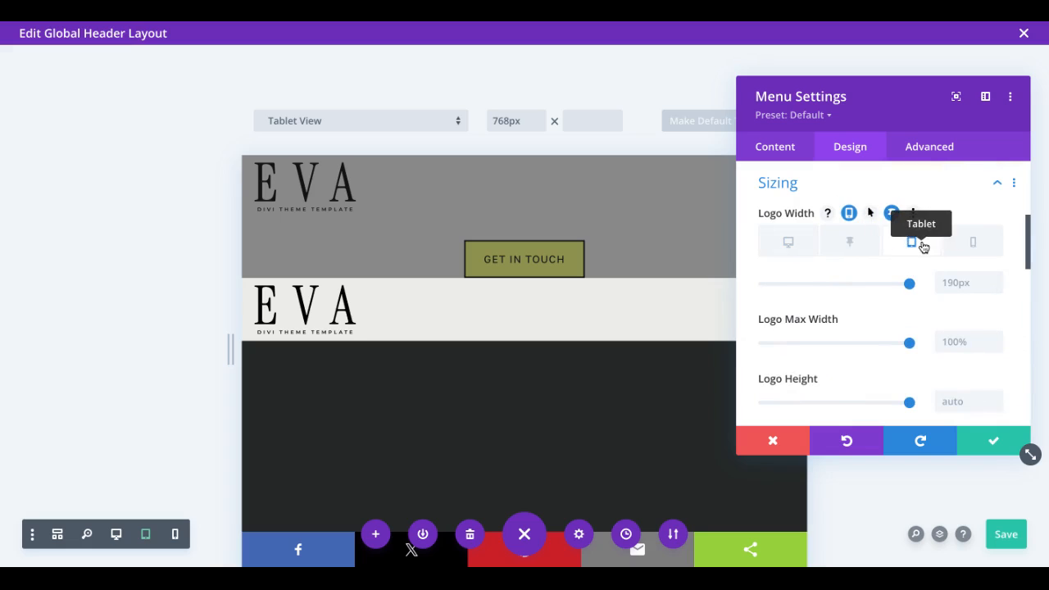
pyautogui.click(944, 281)
pyautogui.write('180px')
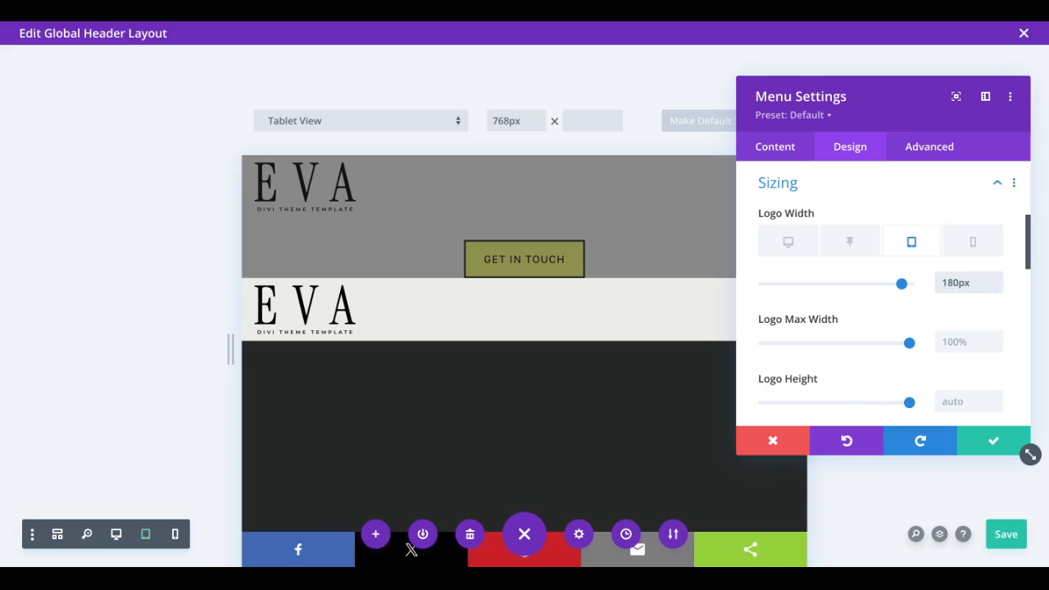
# Step: Set the logo width on phone to 150px and reset the sticky logo width to its default
pyautogui.click(973, 244)
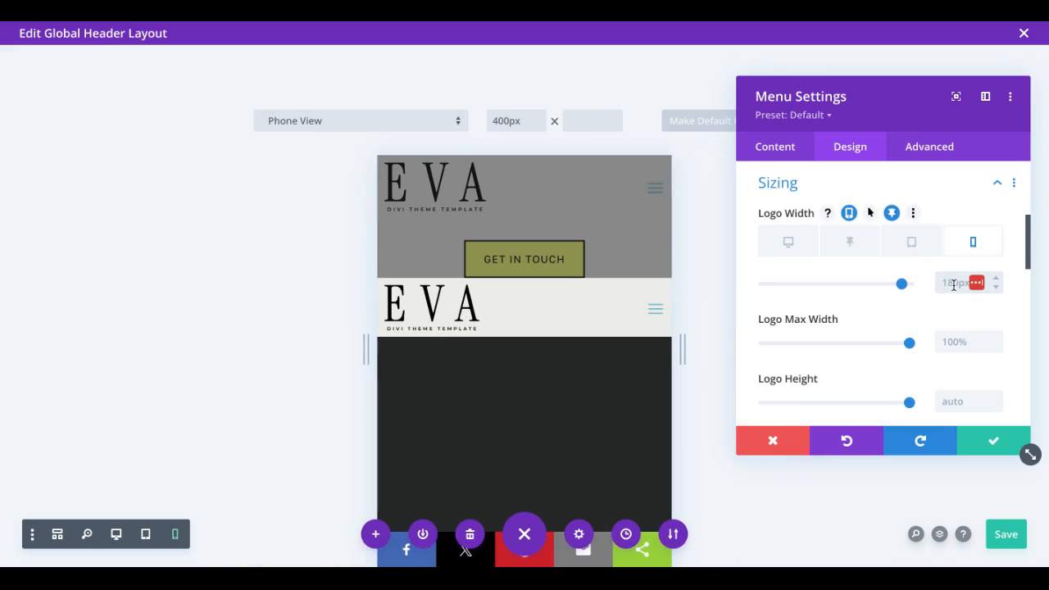
pyautogui.click(953, 282)
pyautogui.write('150')
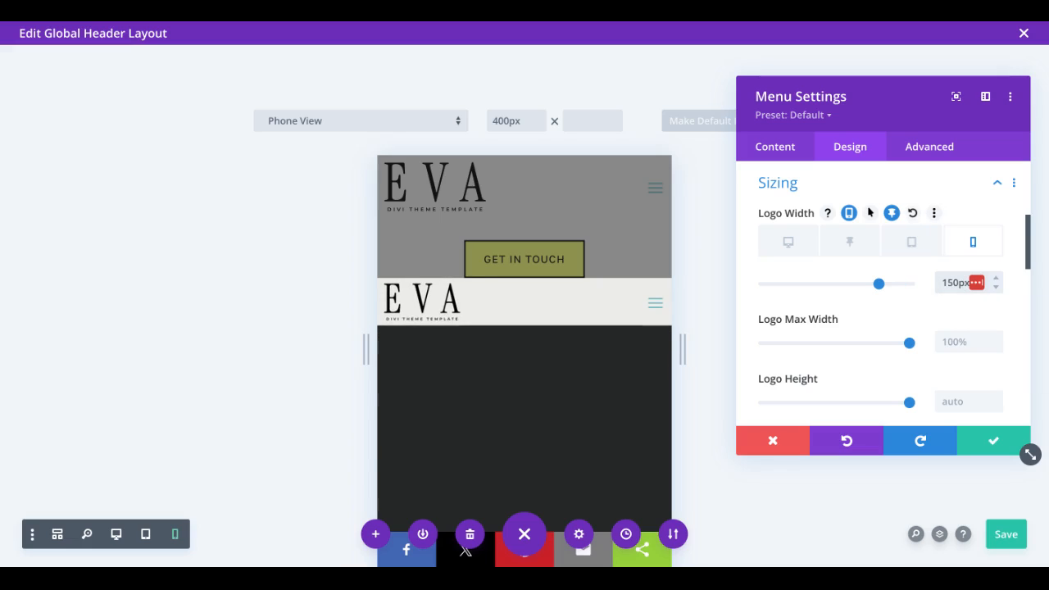
pyautogui.click(853, 245)
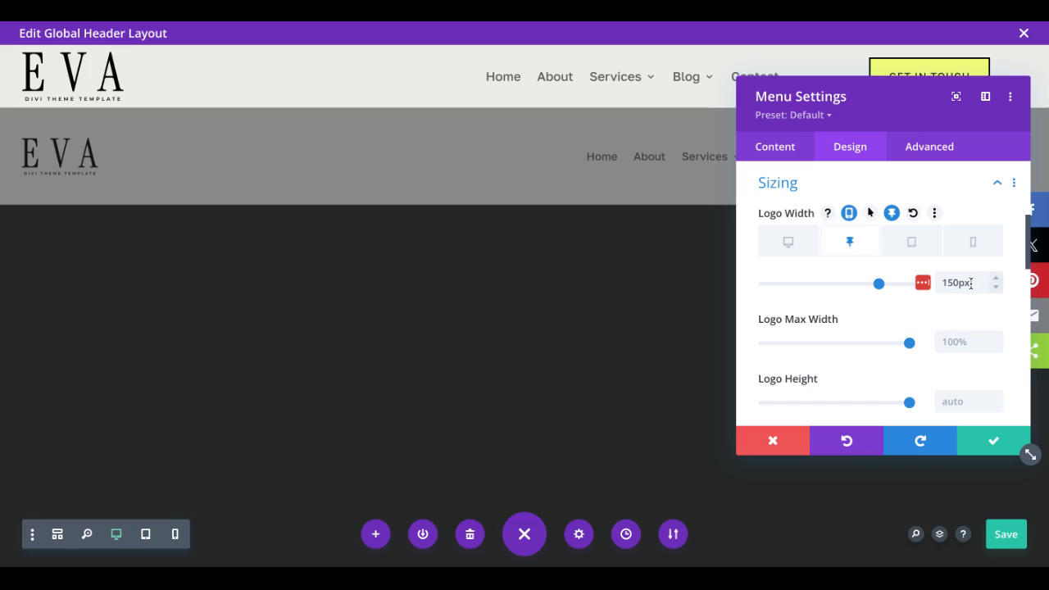
pyautogui.click(914, 214)
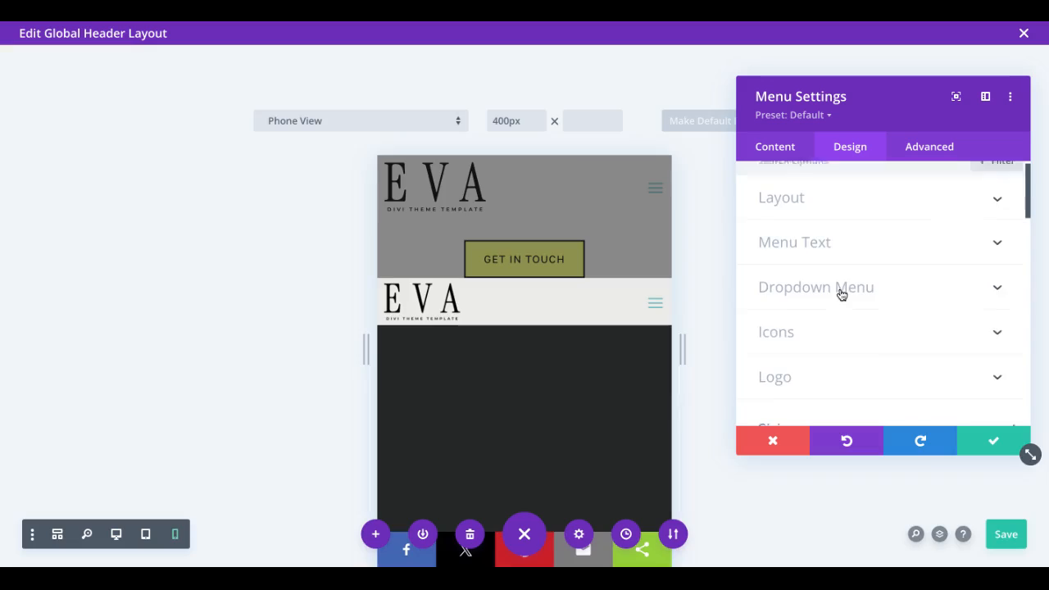
# Step: Set the hamburger menu icon color to the saved dark swatch #242726
pyautogui.scroll(-1, 840, 292)
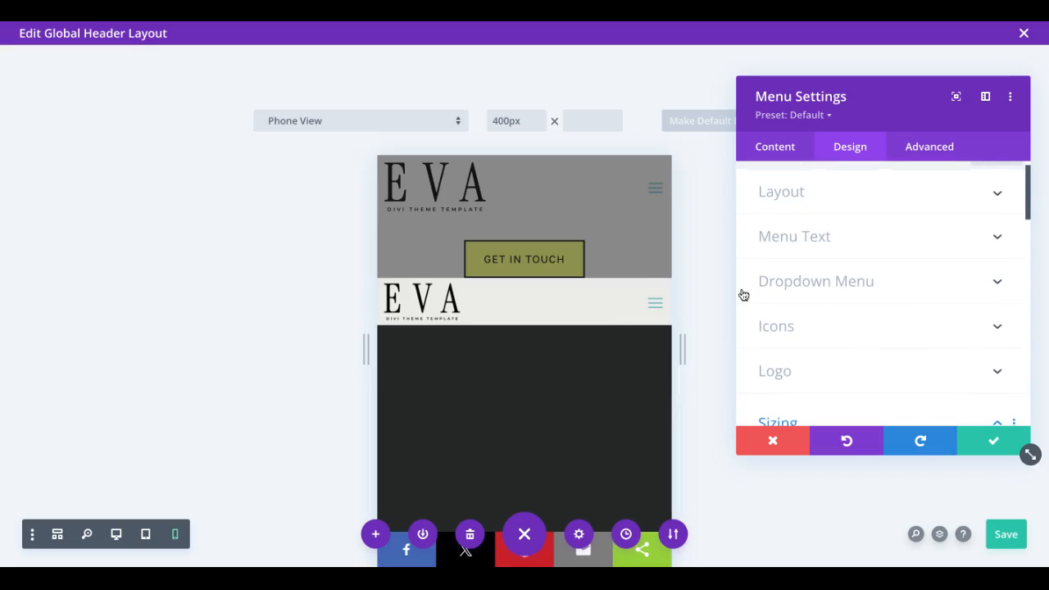
pyautogui.click(647, 295)
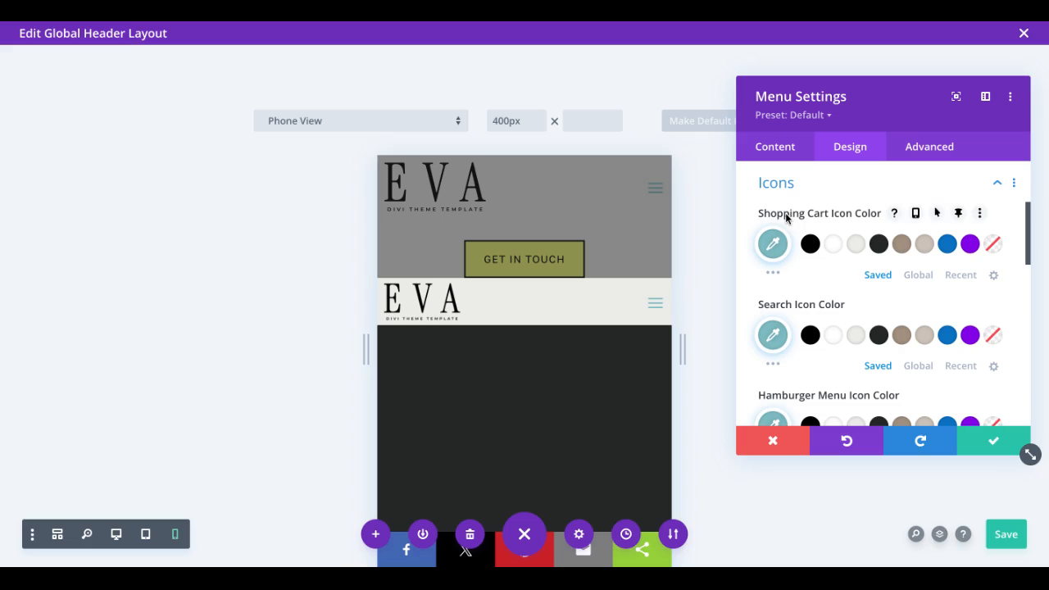
pyautogui.scroll(-3, 783, 303)
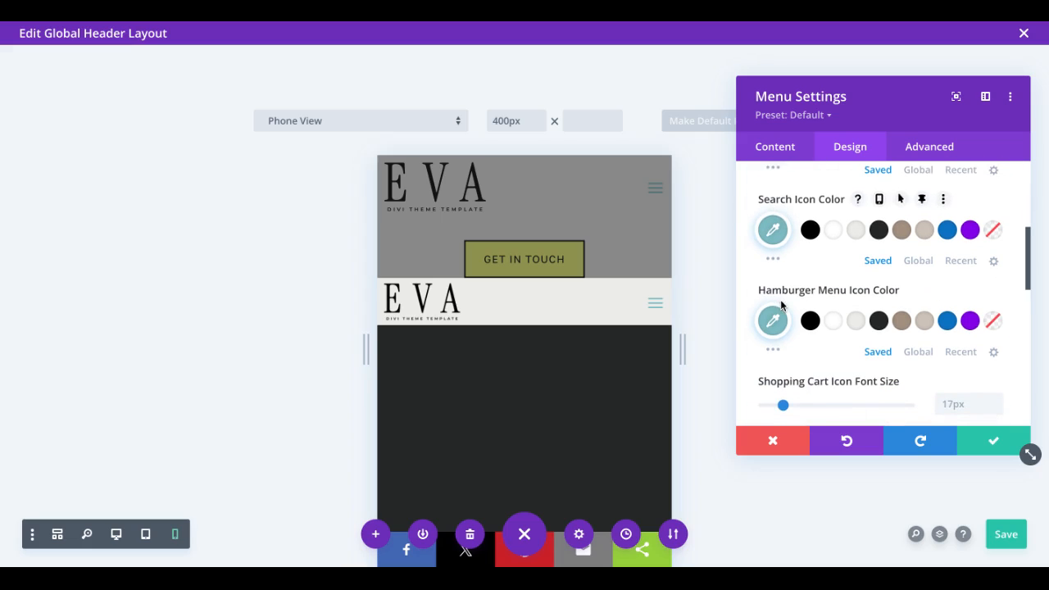
pyautogui.click(878, 322)
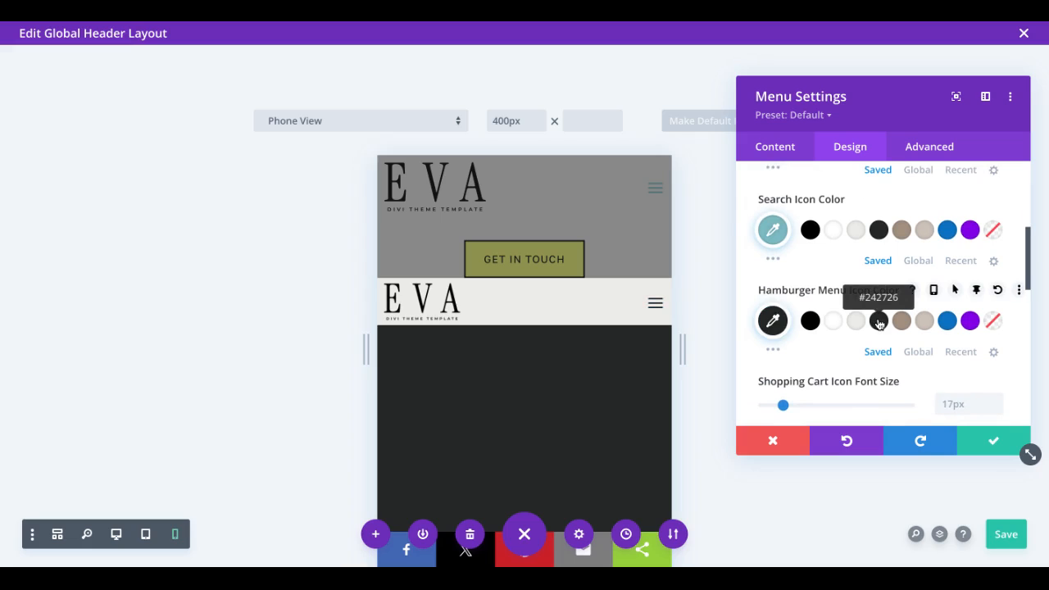
# Step: Set the mobile menu background color to #ebece9 and the mobile menu text color to #242726
pyautogui.scroll(3, 803, 265)
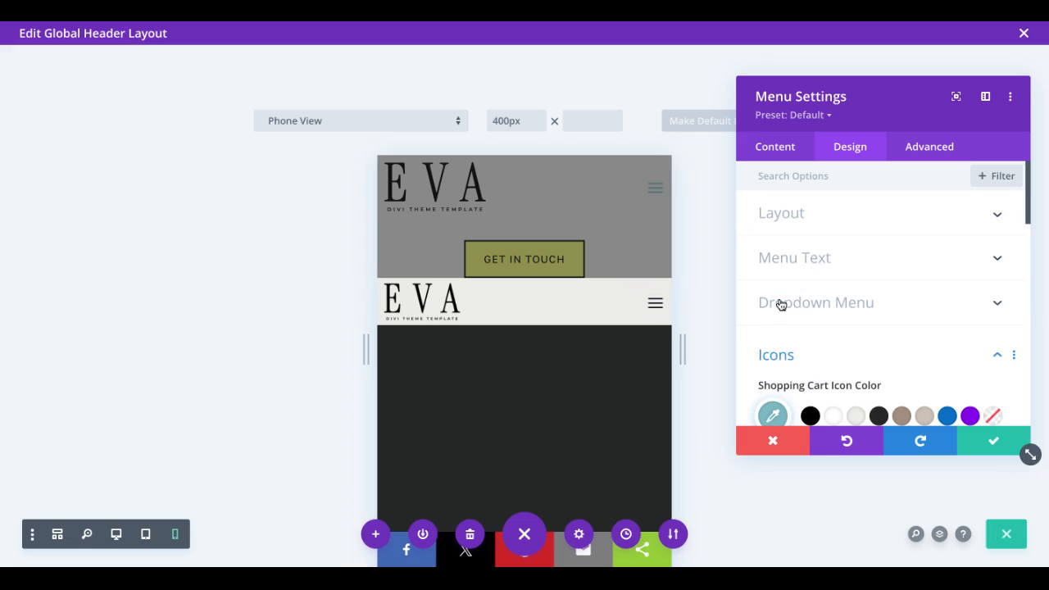
pyautogui.click(806, 304)
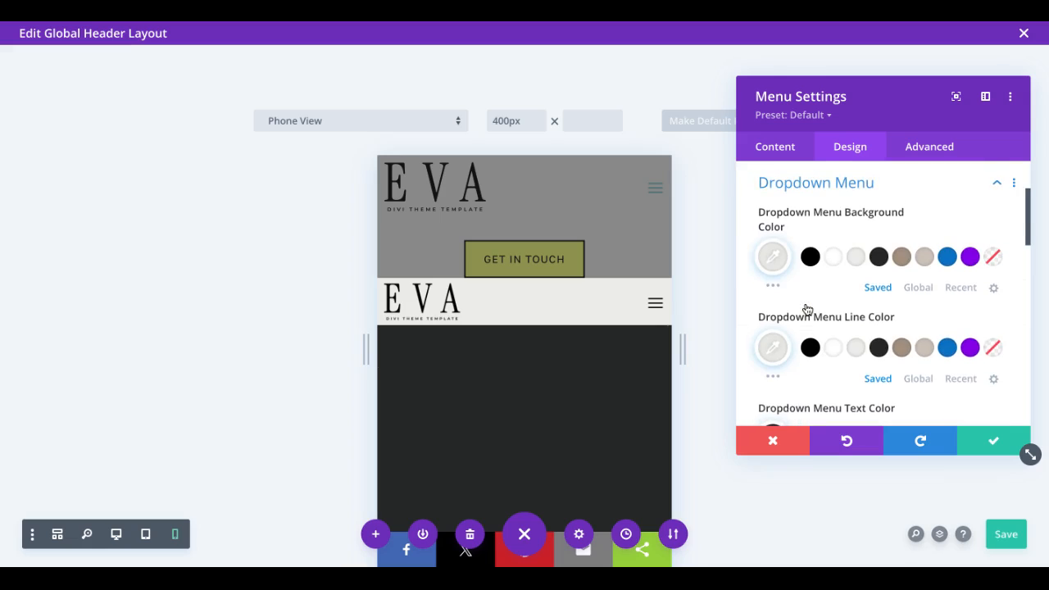
pyautogui.scroll(-5, 807, 309)
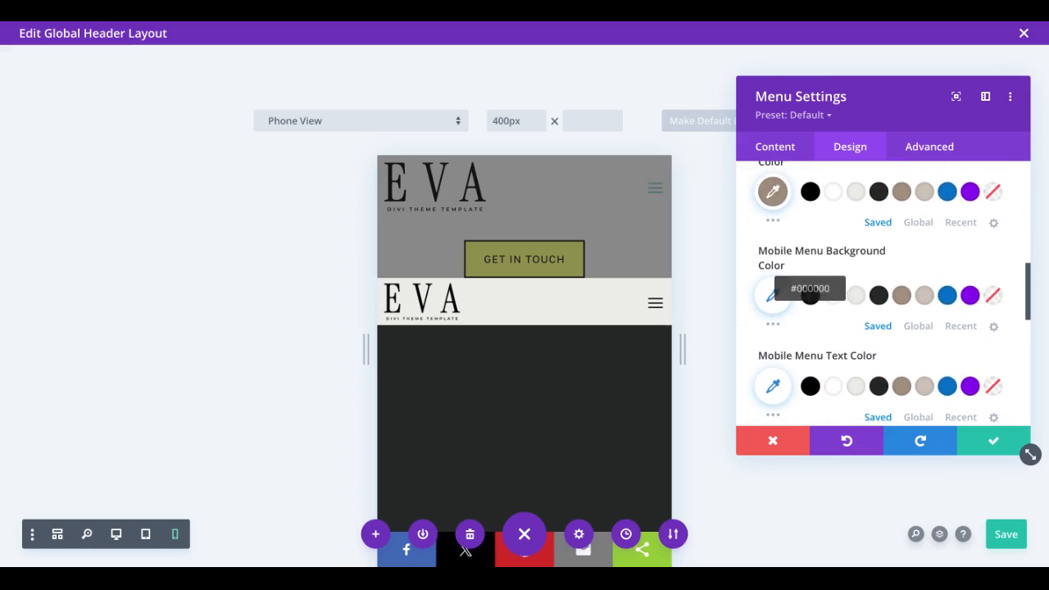
pyautogui.click(854, 295)
pyautogui.scroll(-1, 854, 297)
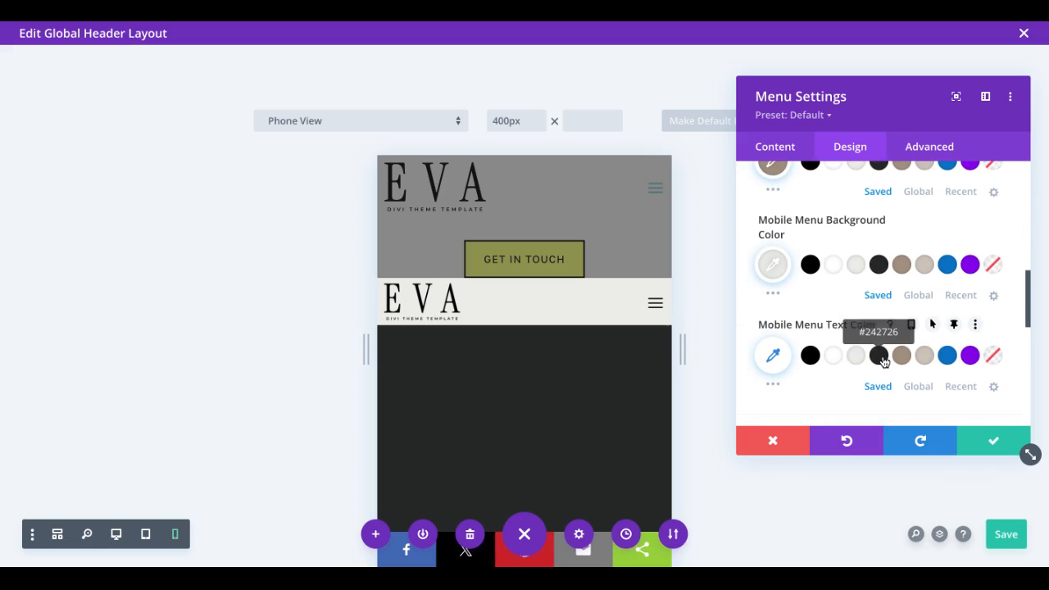
pyautogui.click(880, 358)
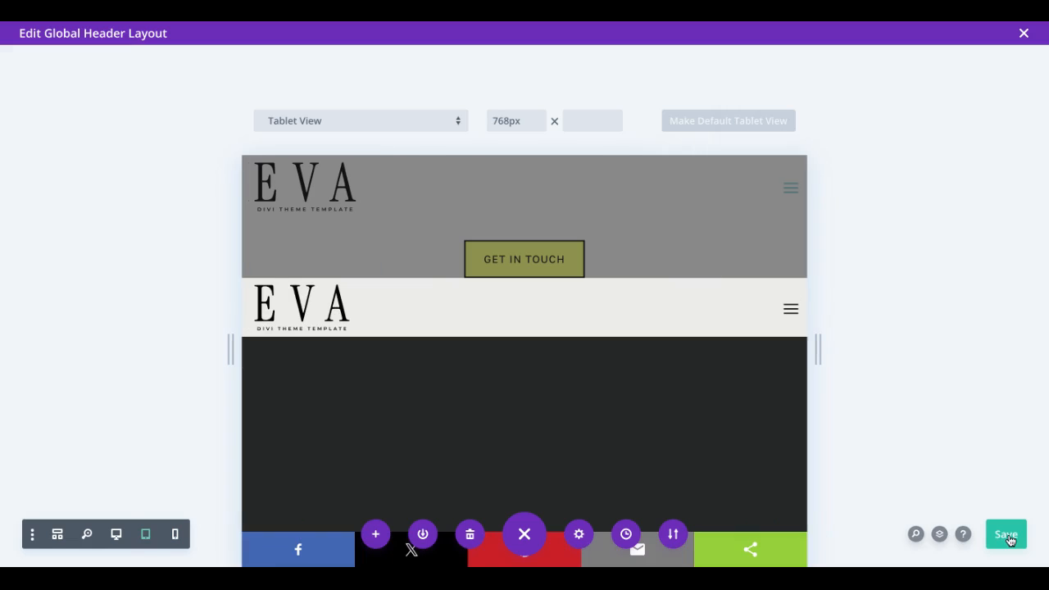
# Step: Save the global header layout and close its editor
pyautogui.click(1006, 537)
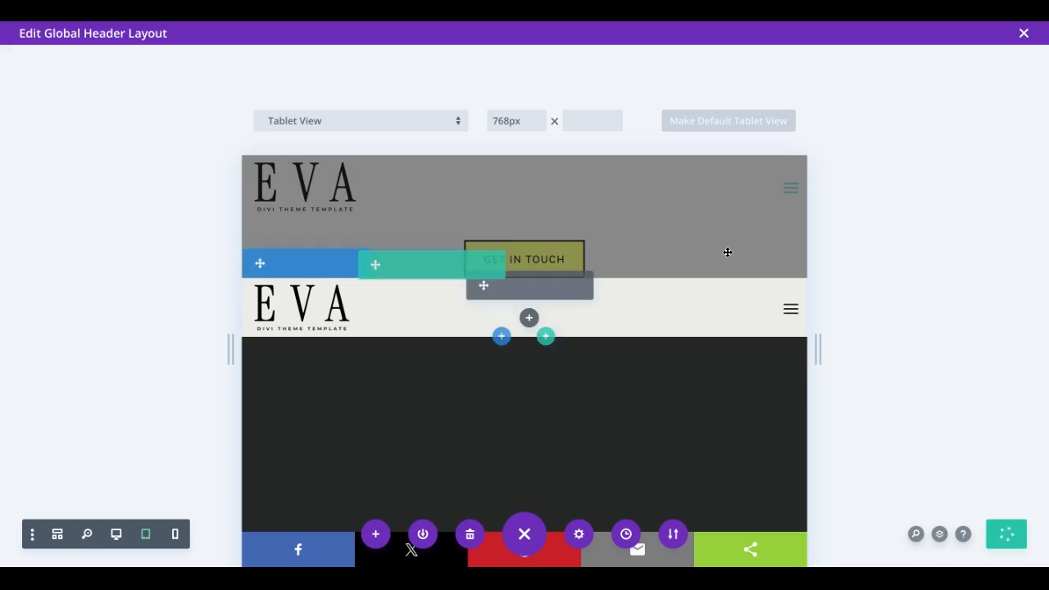
pyautogui.click(1024, 36)
pyautogui.click(192, 86)
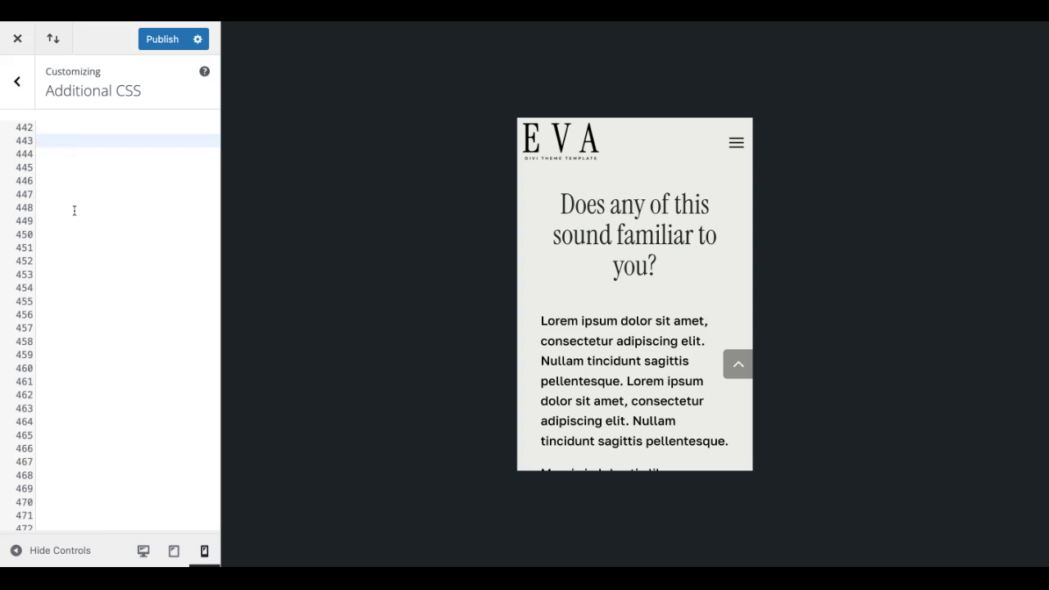
# Step: In the WordPress Customizer's Additional CSS, paste the mobile menu CSS at line 443 and scan through the code
pyautogui.hotkey('ctrl', 'v')
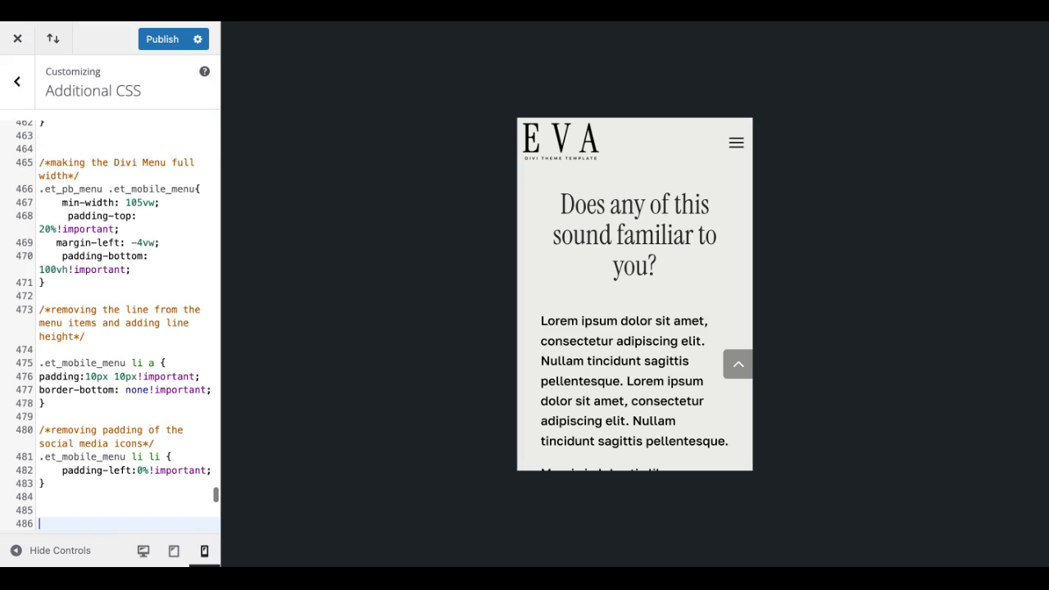
pyautogui.scroll(5, 138, 185)
pyautogui.scroll(3, 138, 185)
pyautogui.scroll(-3, 138, 185)
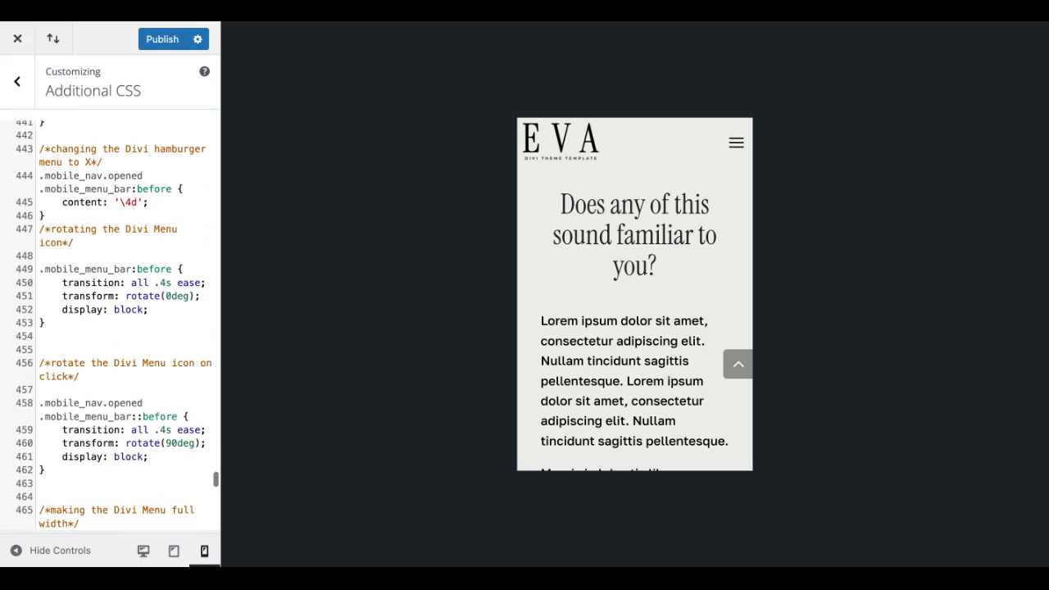
pyautogui.scroll(-1, 100, 164)
# Step: Examine the hamburger-to-X and icon rotation CSS, and test the menu icon's opening and closing in the phone preview
pyautogui.moveTo(39, 141); pyautogui.dragTo(127, 153)
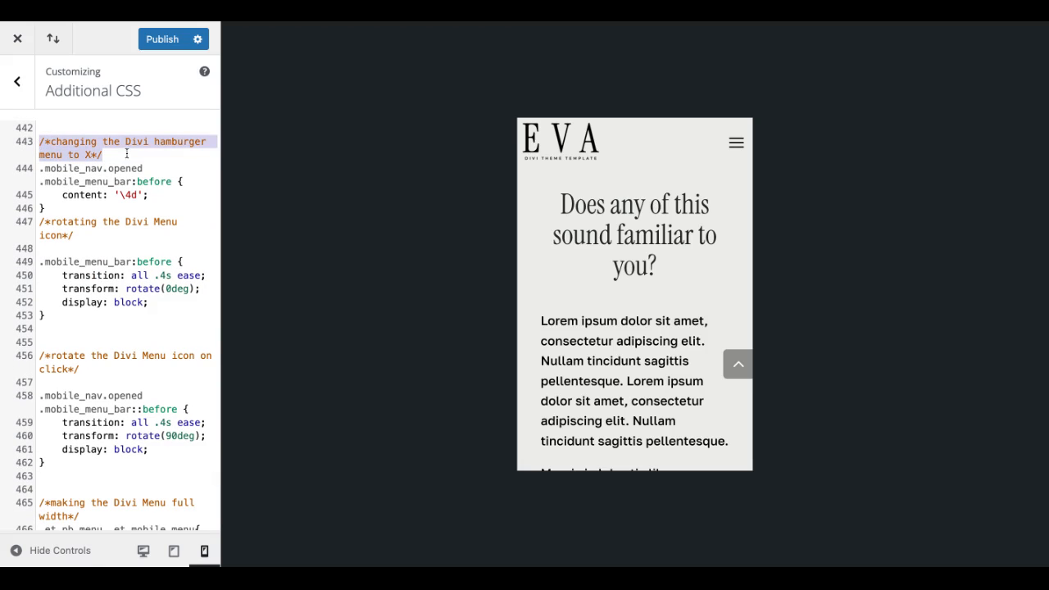
pyautogui.click(737, 147)
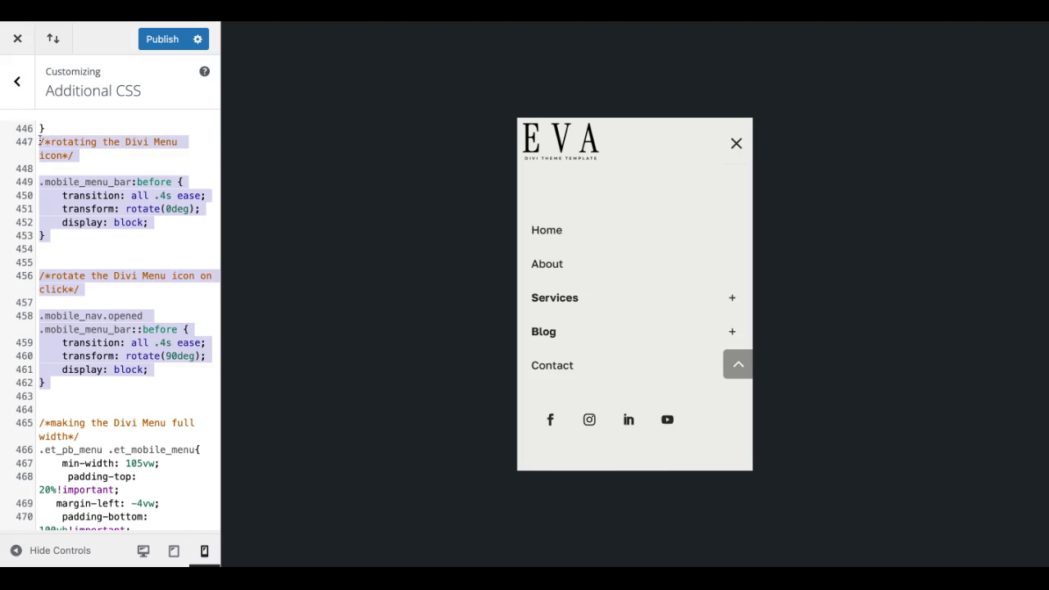
pyautogui.click(39, 142)
pyautogui.moveTo(40, 141); pyautogui.dragTo(41, 382)
pyautogui.click(737, 144)
pyautogui.click(737, 145)
# Step: Examine the CSS rule that makes the mobile menu full width, especially its min-width: 105vw line
pyautogui.scroll(-5, 90, 403)
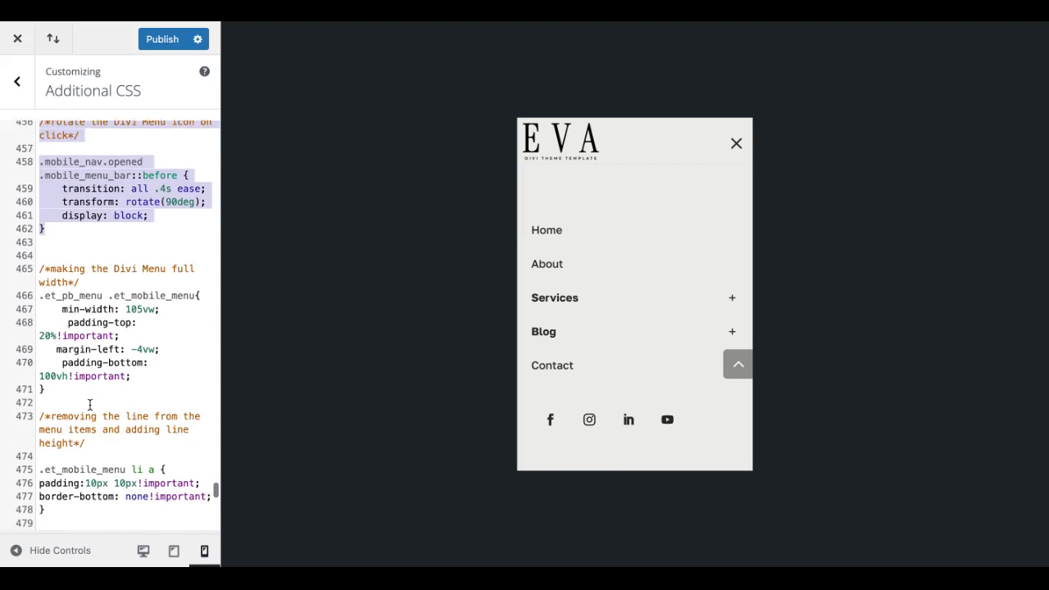
pyautogui.scroll(-2, 90, 404)
pyautogui.click(64, 196)
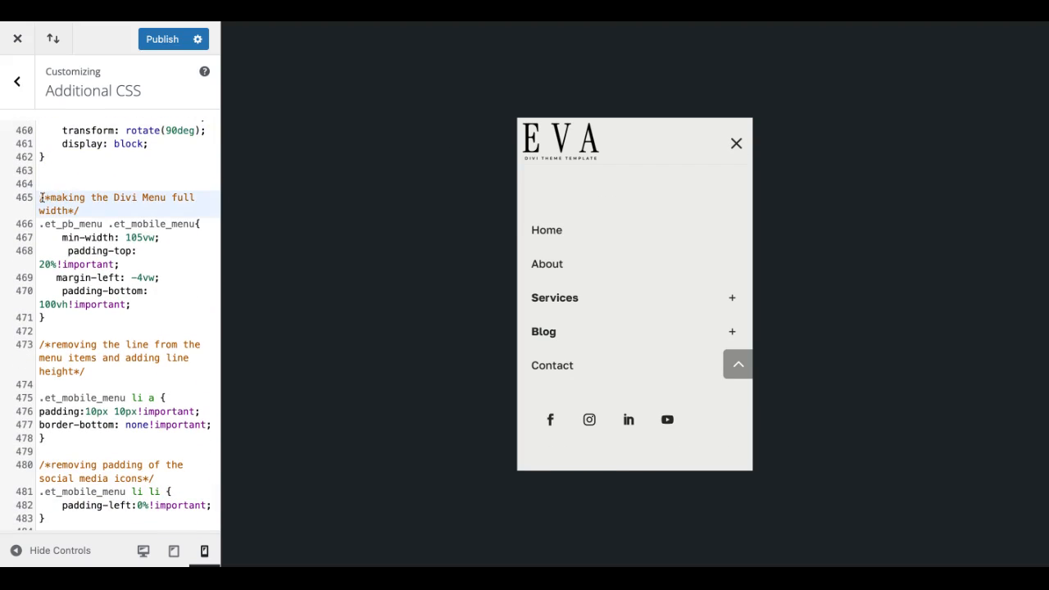
pyautogui.moveTo(39, 198); pyautogui.dragTo(164, 240)
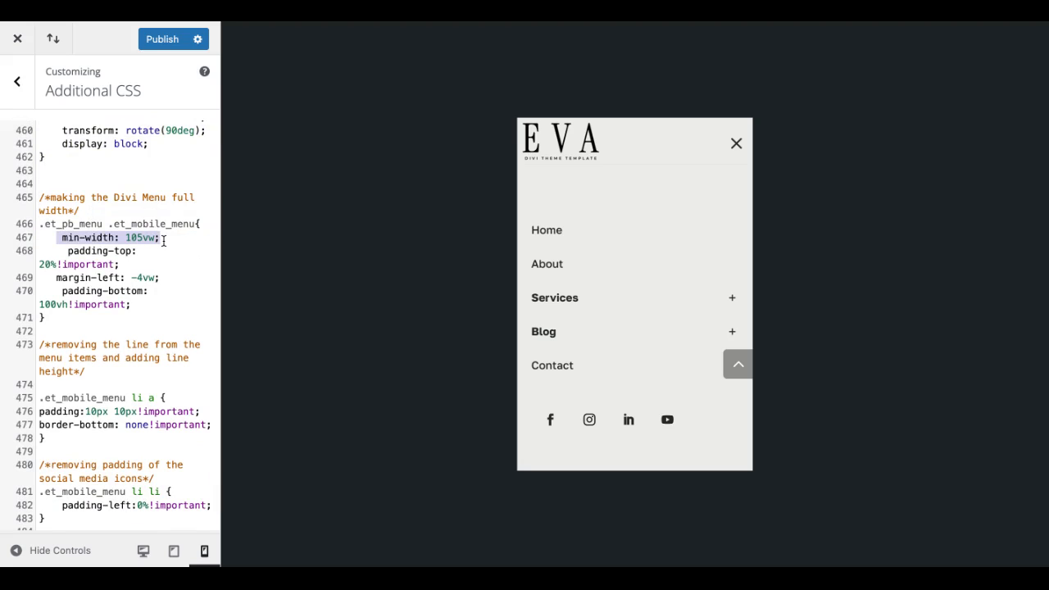
pyautogui.click(142, 239)
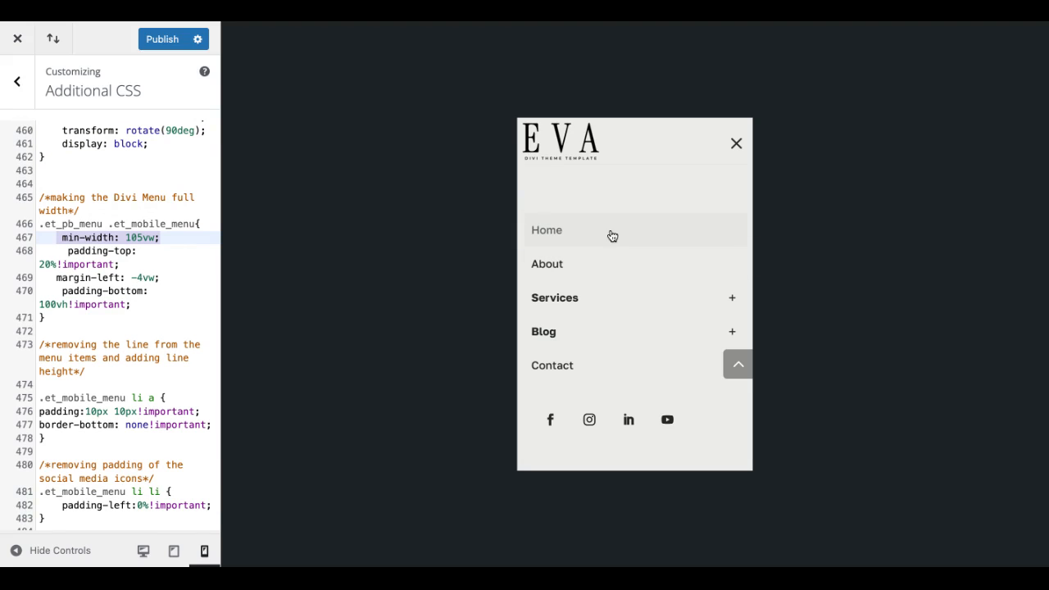
# Step: Test the mobile menu rule's padding-top at 0% in the phone preview and restore it to 20%
pyautogui.click(82, 252)
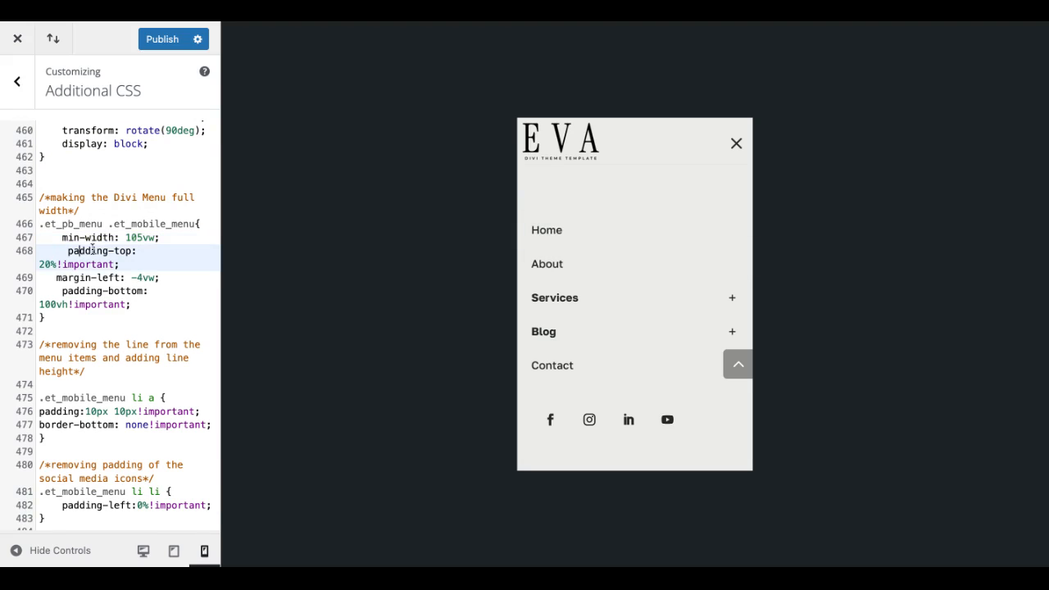
pyautogui.click(144, 237)
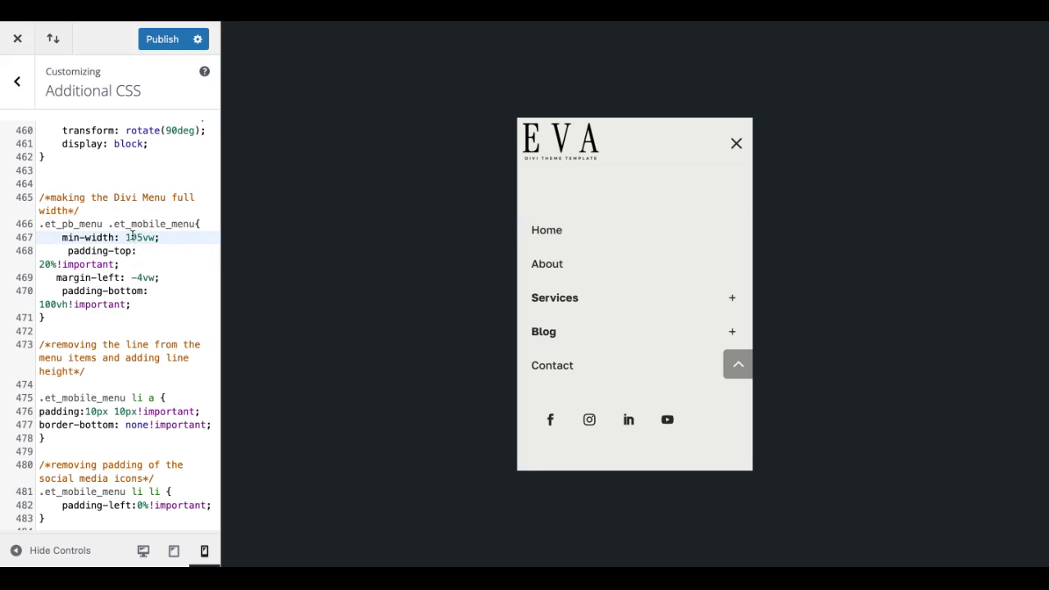
pyautogui.click(77, 251)
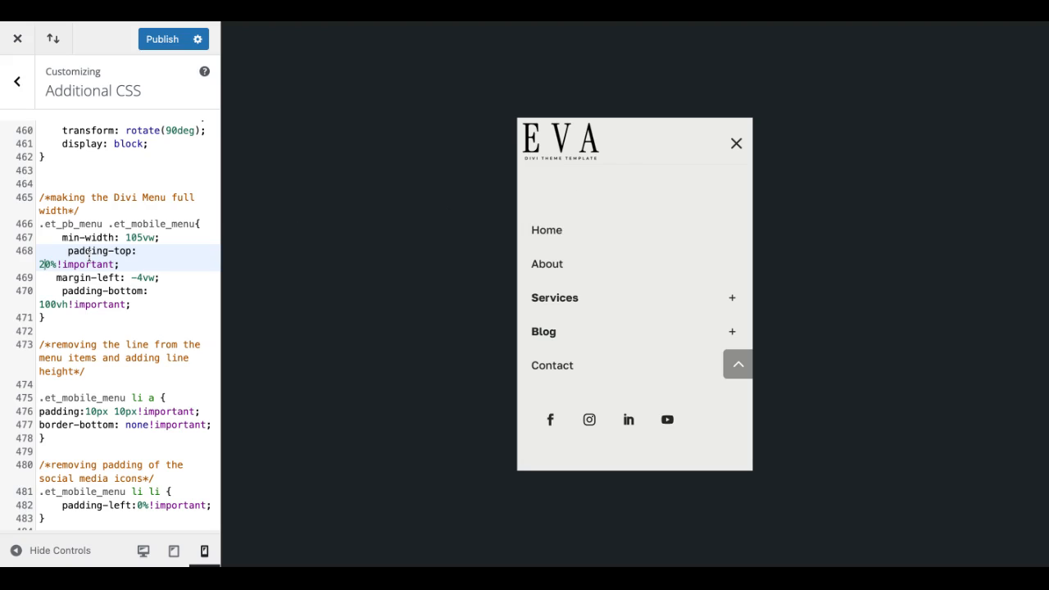
pyautogui.press('BackSpace')
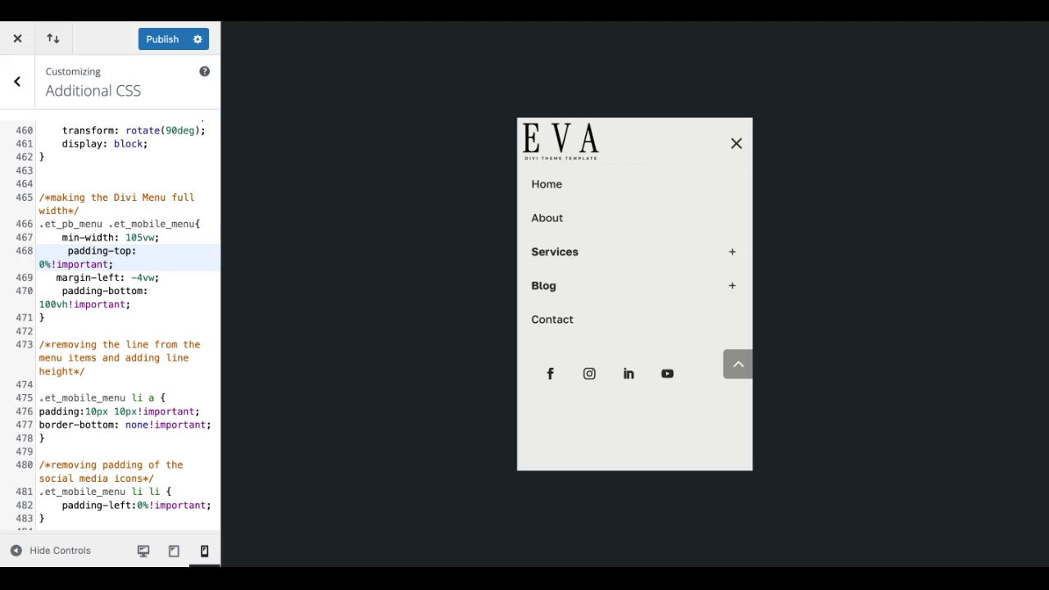
pyautogui.write('2')
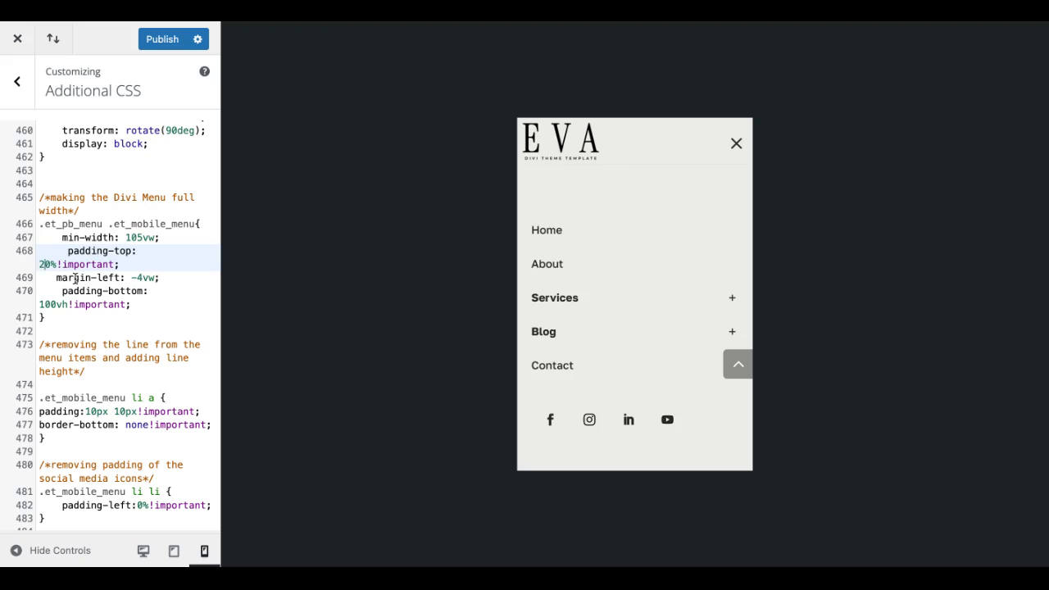
# Step: Test the mobile menu rule without its margin-left number and restore the value to -4vw
pyautogui.click(96, 278)
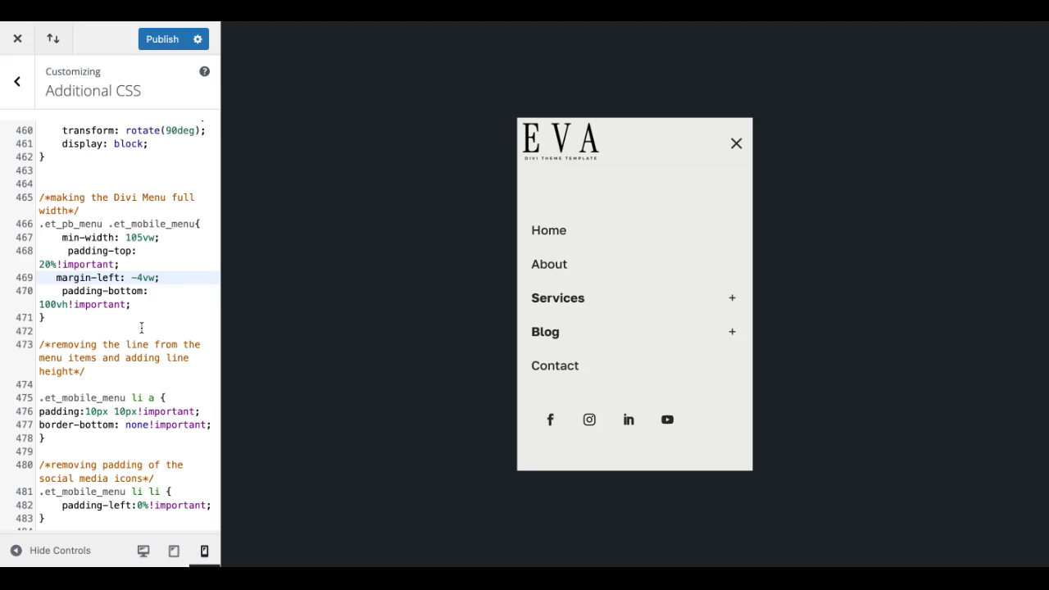
pyautogui.press('BackSpace')
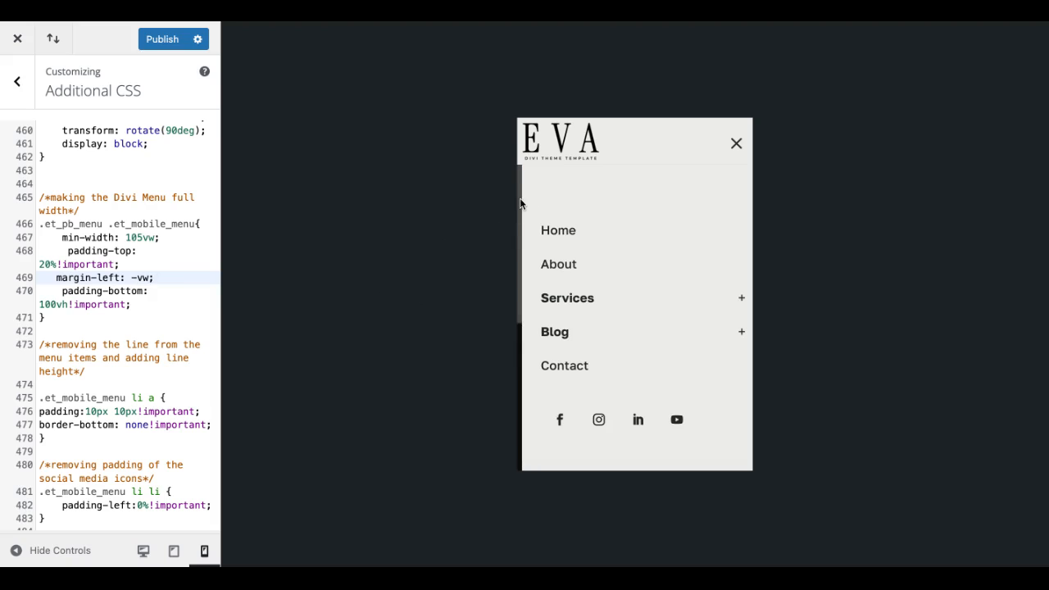
pyautogui.write('4')
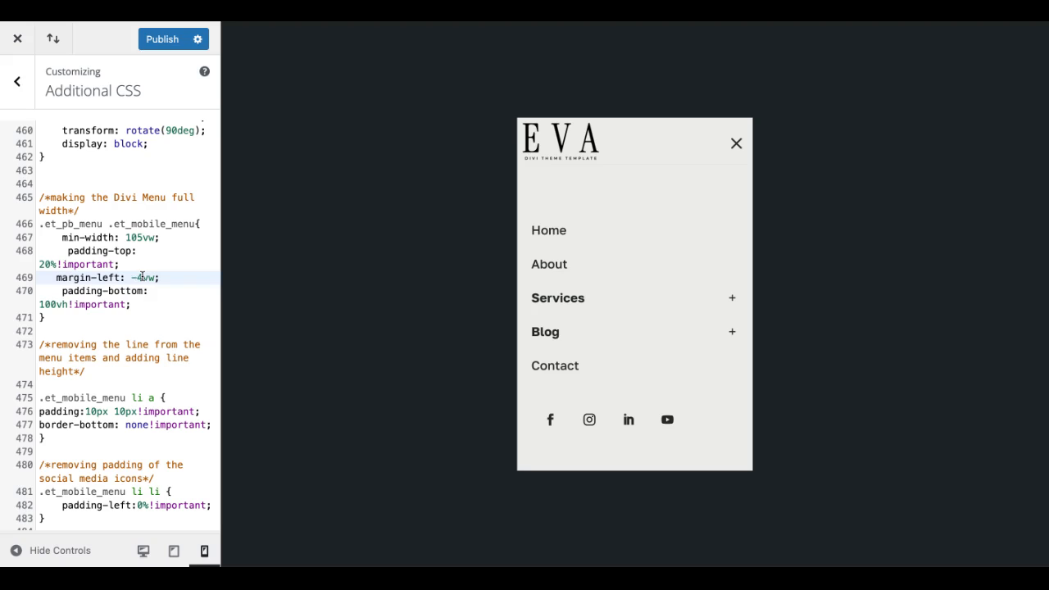
# Step: Examine the CSS for the mobile menu's bottom padding, the menu items' lines and padding, and the social media icons' left padding
pyautogui.click(61, 293)
pyautogui.moveTo(62, 293); pyautogui.dragTo(145, 315)
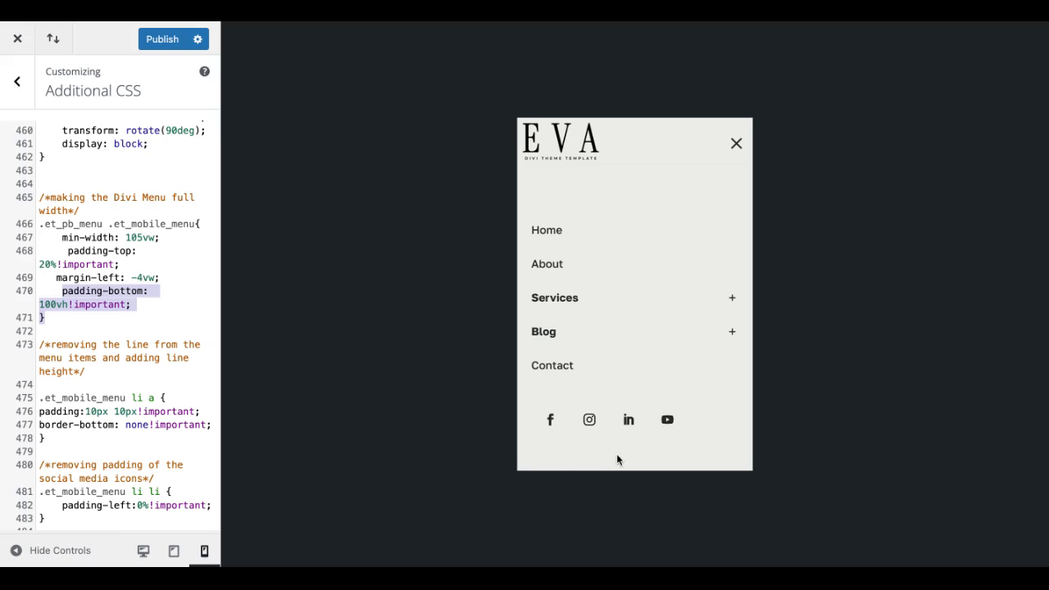
pyautogui.click(51, 307)
pyautogui.scroll(-3, 52, 307)
pyautogui.click(42, 164)
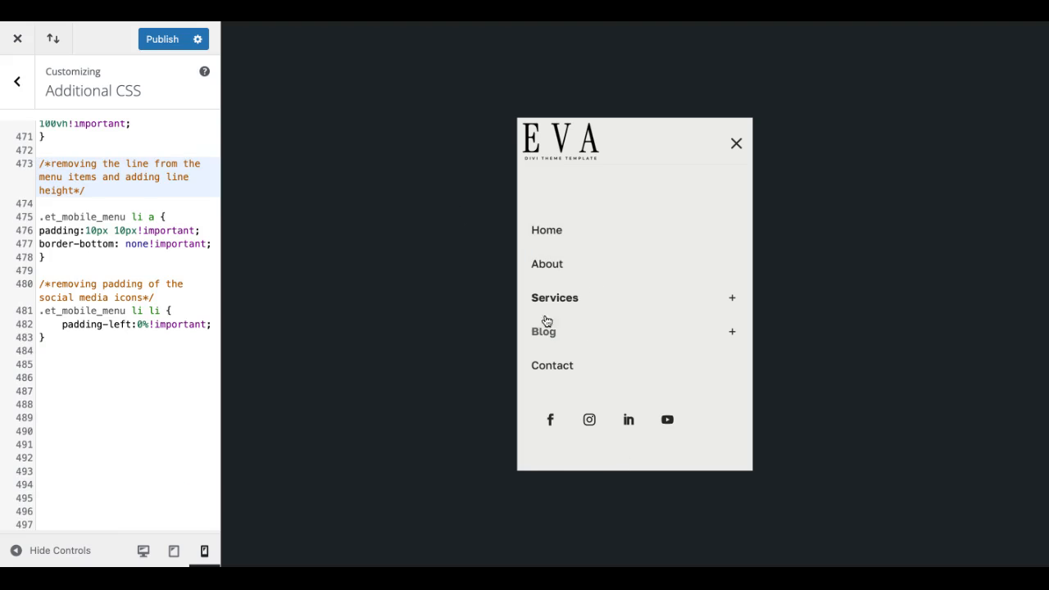
pyautogui.click(138, 244)
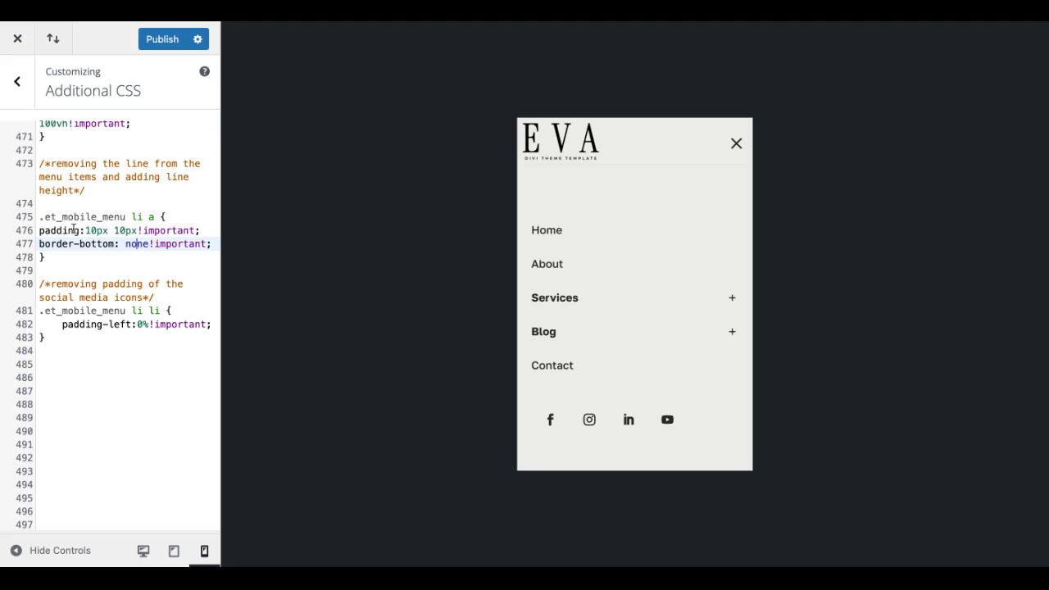
pyautogui.click(124, 231)
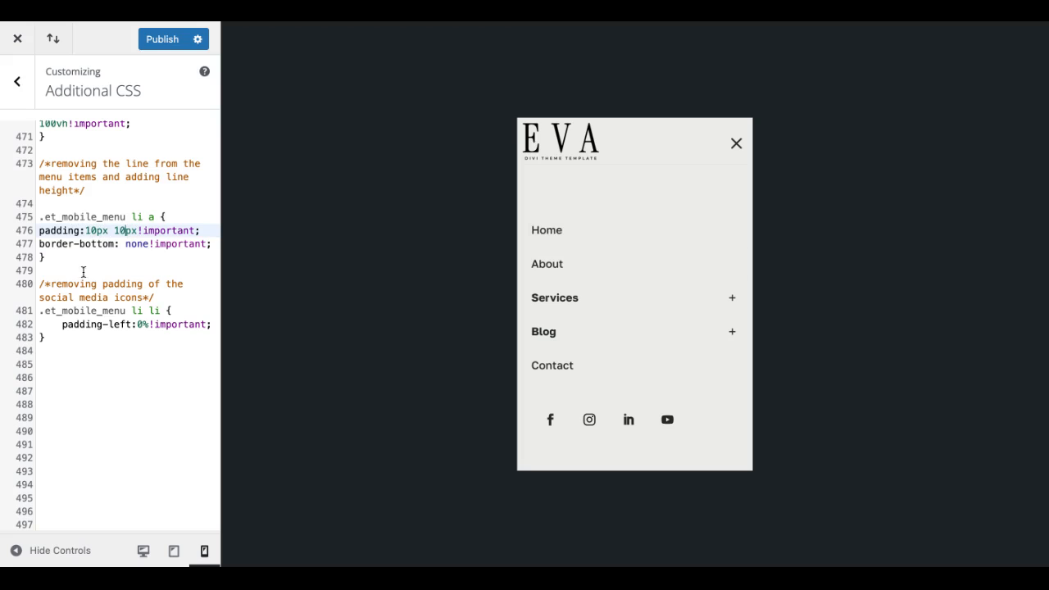
pyautogui.scroll(-1, 89, 313)
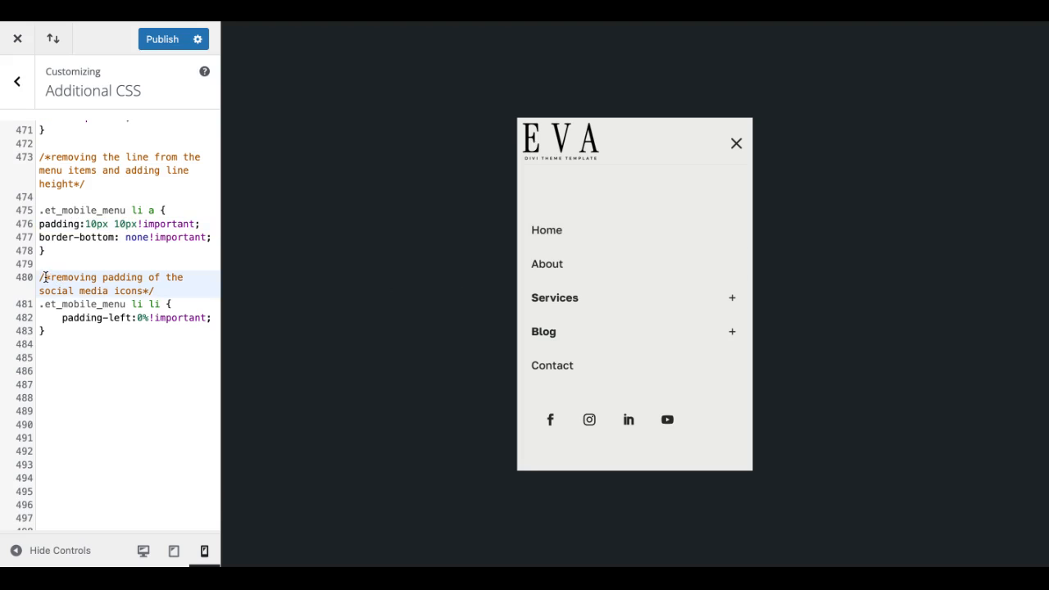
pyautogui.moveTo(41, 277); pyautogui.dragTo(75, 323)
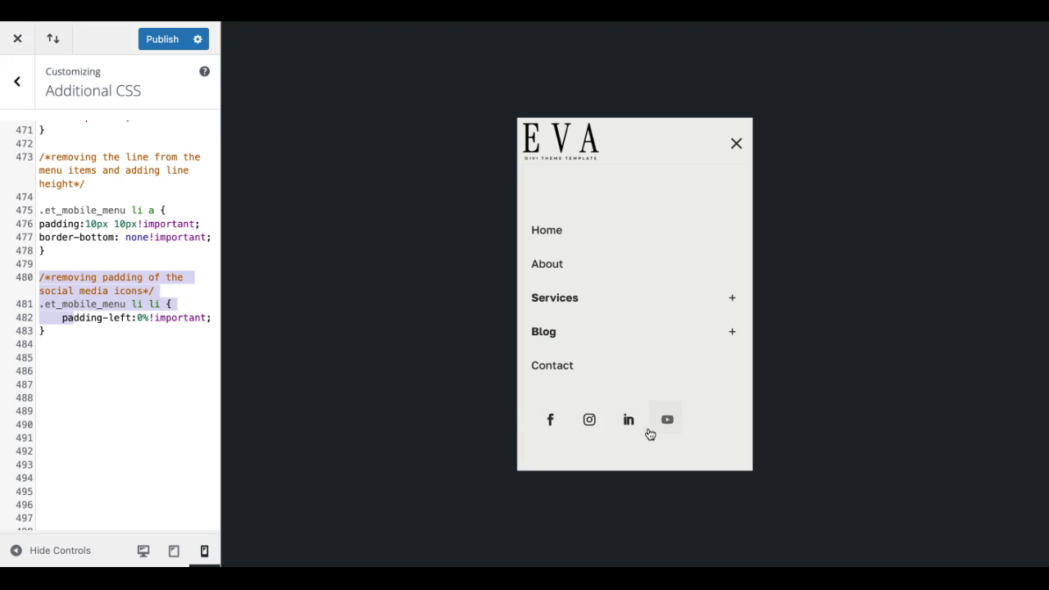
pyautogui.click(140, 315)
# Step: Look back over the mobile menu CSS and publish the Customizer changes
pyautogui.scroll(1, 143, 290)
pyautogui.scroll(8, 120, 364)
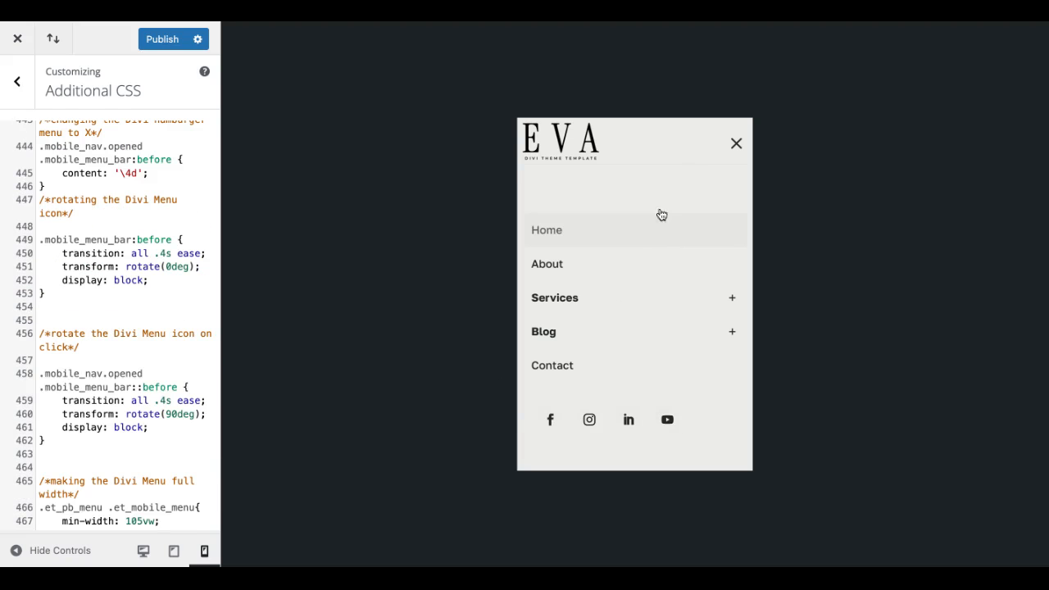
pyautogui.scroll(-1, 121, 339)
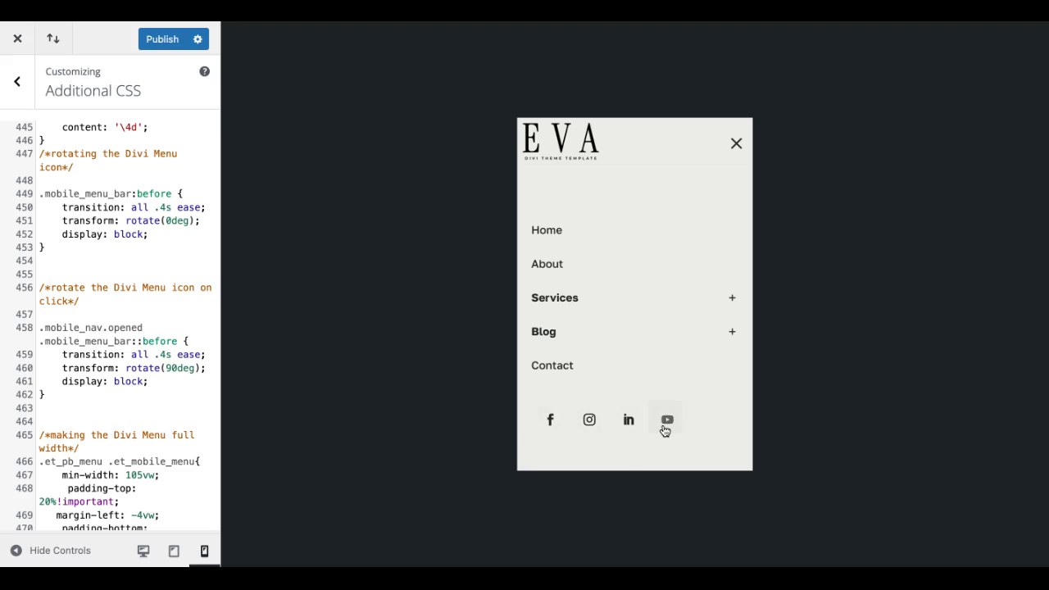
pyautogui.click(173, 44)
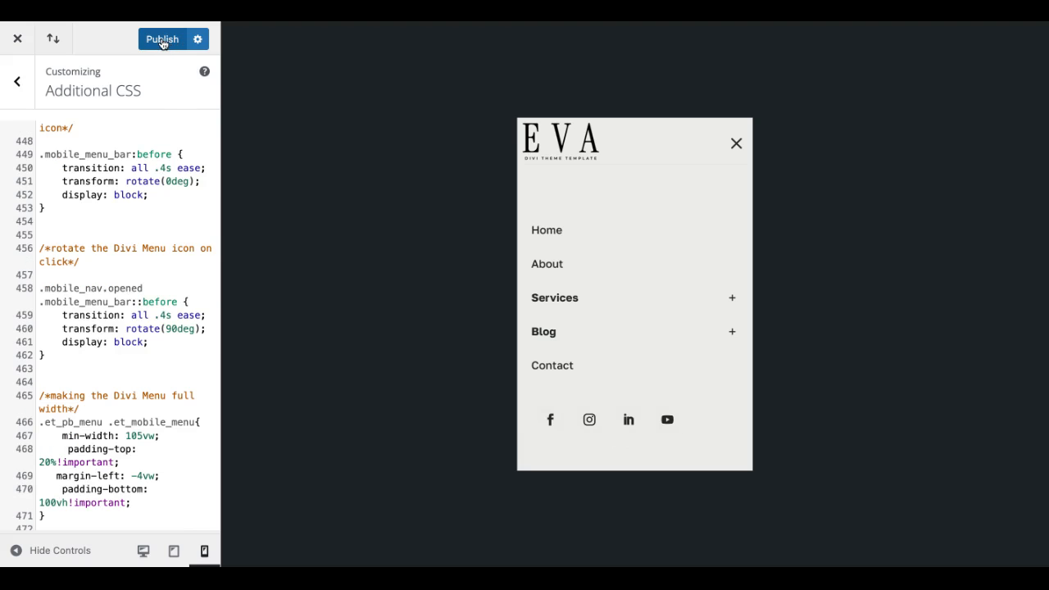
pyautogui.click(163, 44)
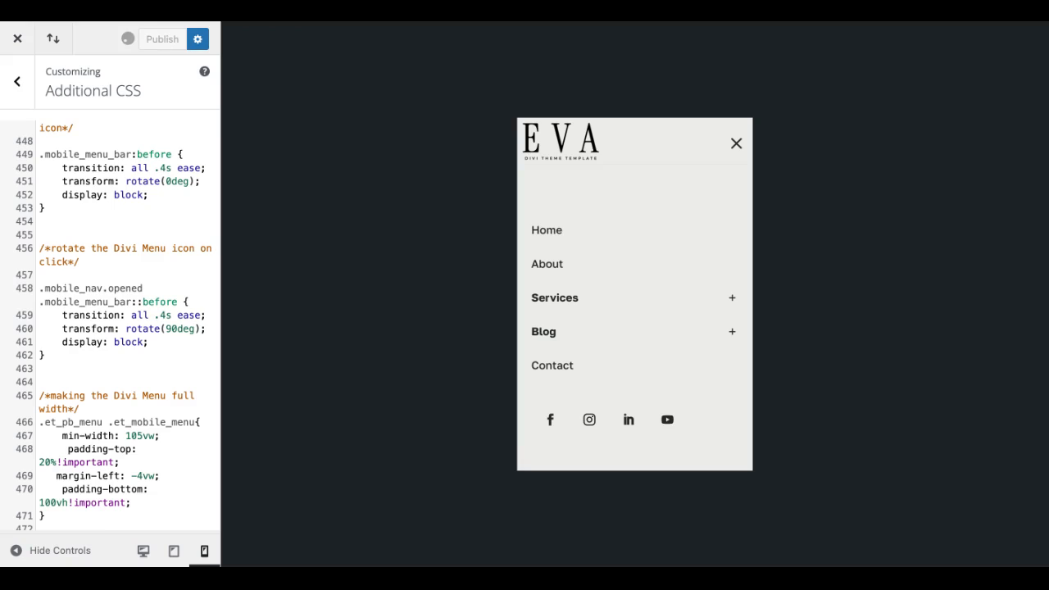
# Step: Close the Customizer and search for new WordPress plugins with "shortcode for menus" and with "shortcode for divi"
pyautogui.click(18, 45)
pyautogui.click(43, 348)
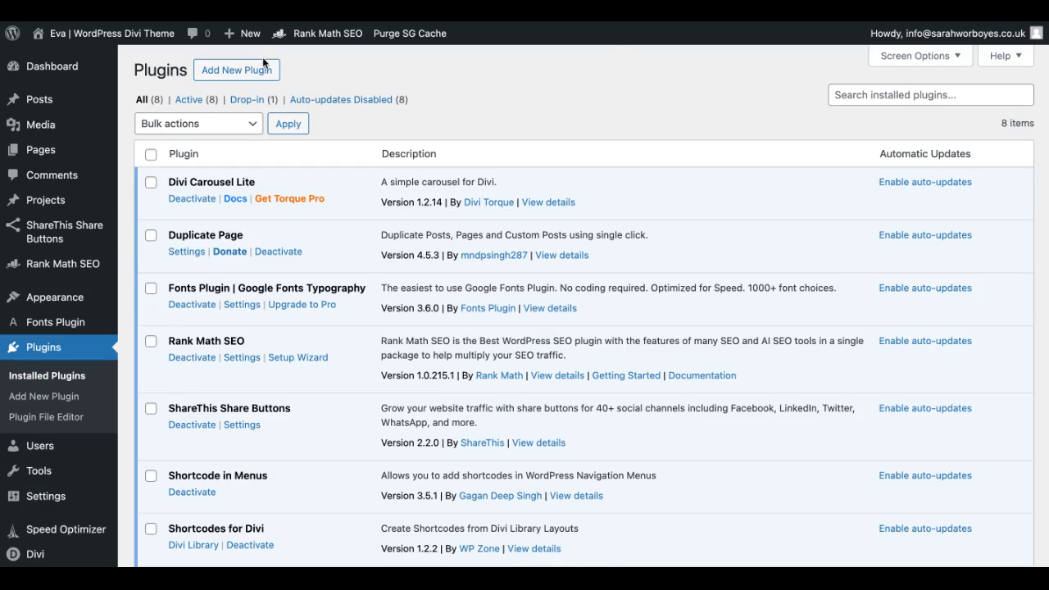
pyautogui.click(238, 73)
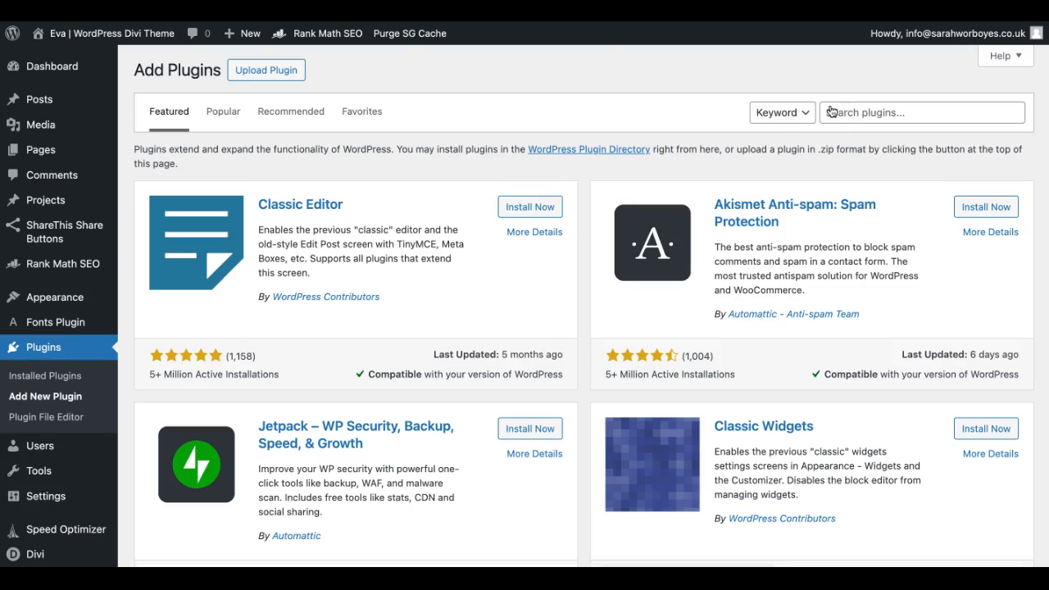
pyautogui.click(882, 115)
pyautogui.write('s')
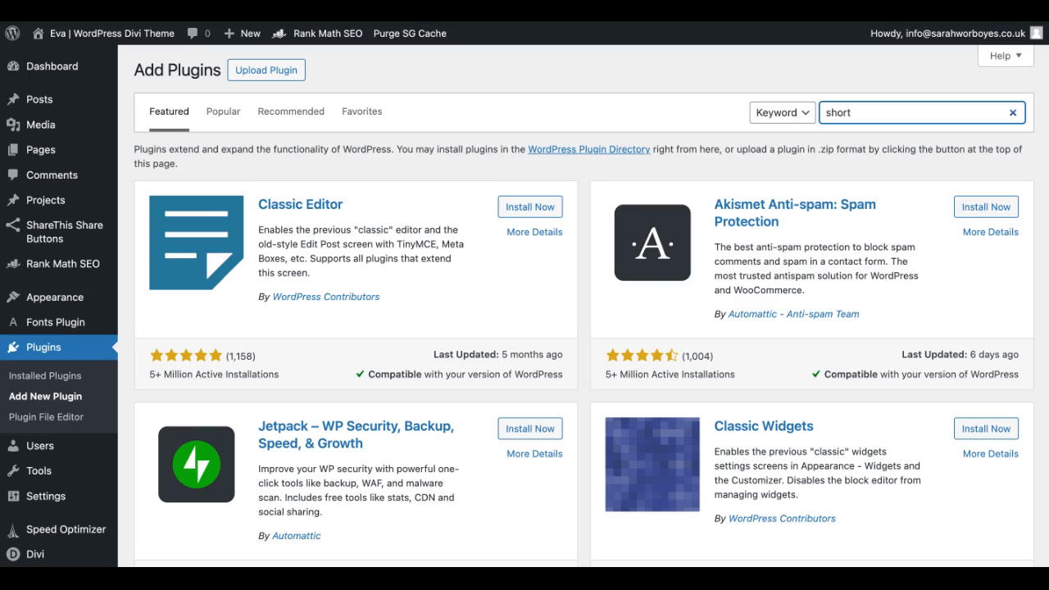
pyautogui.write('hort')
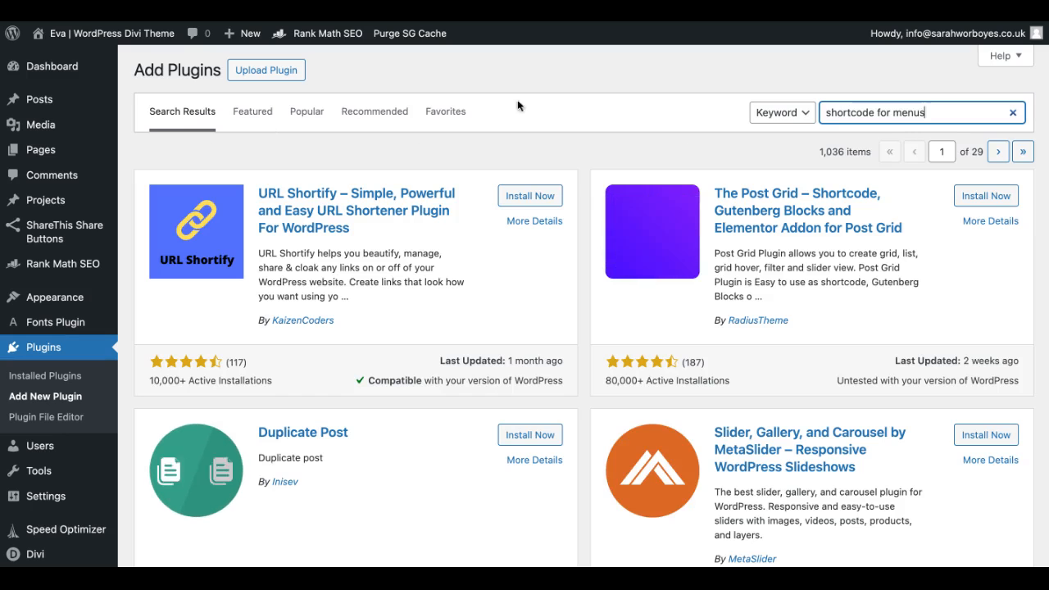
pyautogui.write('code for menus')
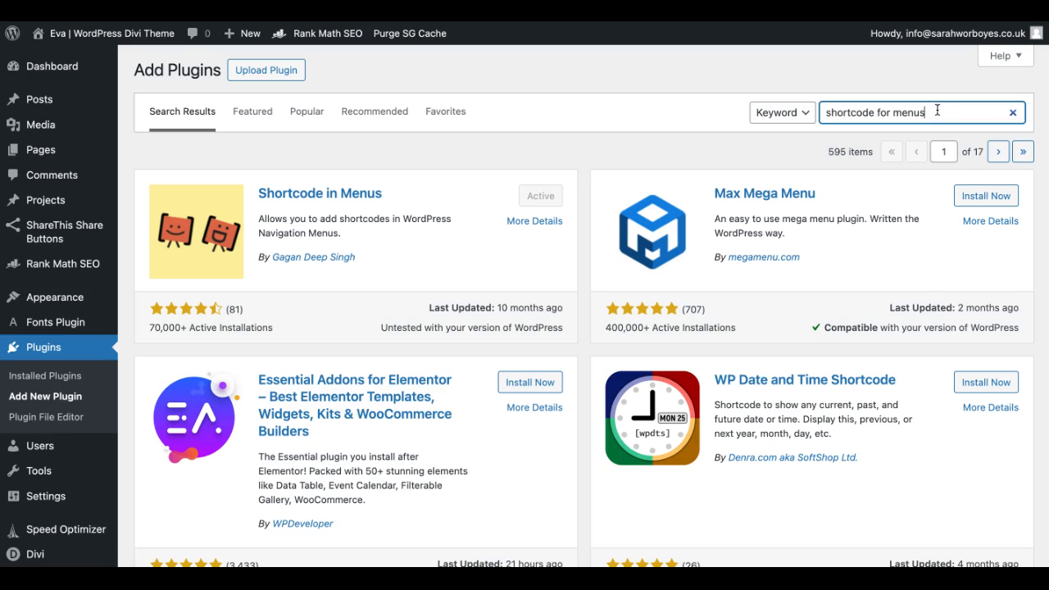
pyautogui.moveTo(936, 111); pyautogui.dragTo(890, 109)
pyautogui.press('BackSpace')
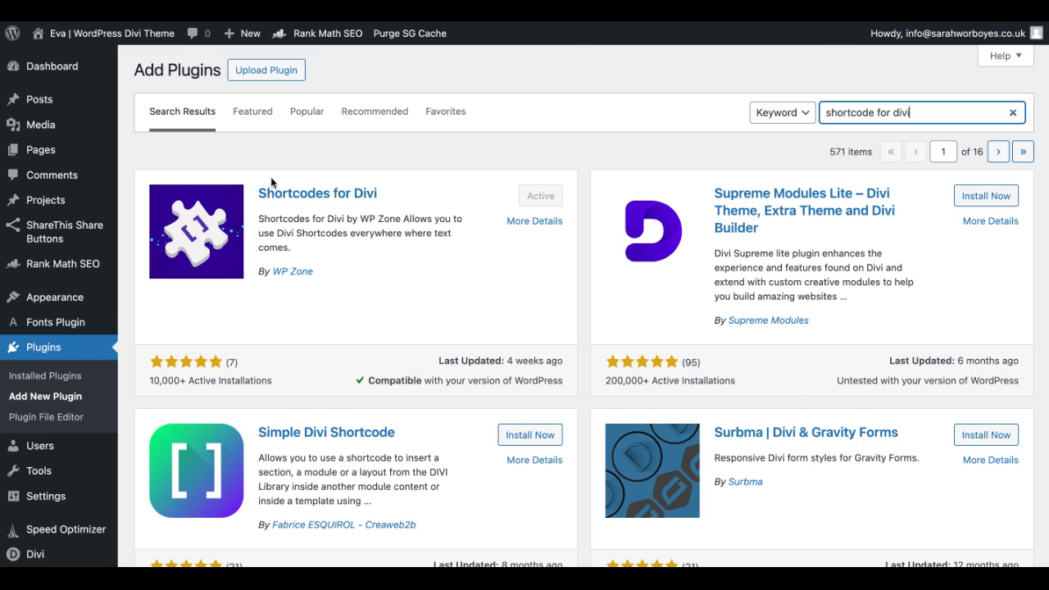
# Step: Create a new Divi Library layout of type Module named "Social Media Icons | For Mobile"
pyautogui.scroll(-3, 205, 344)
pyautogui.moveTo(33, 525)
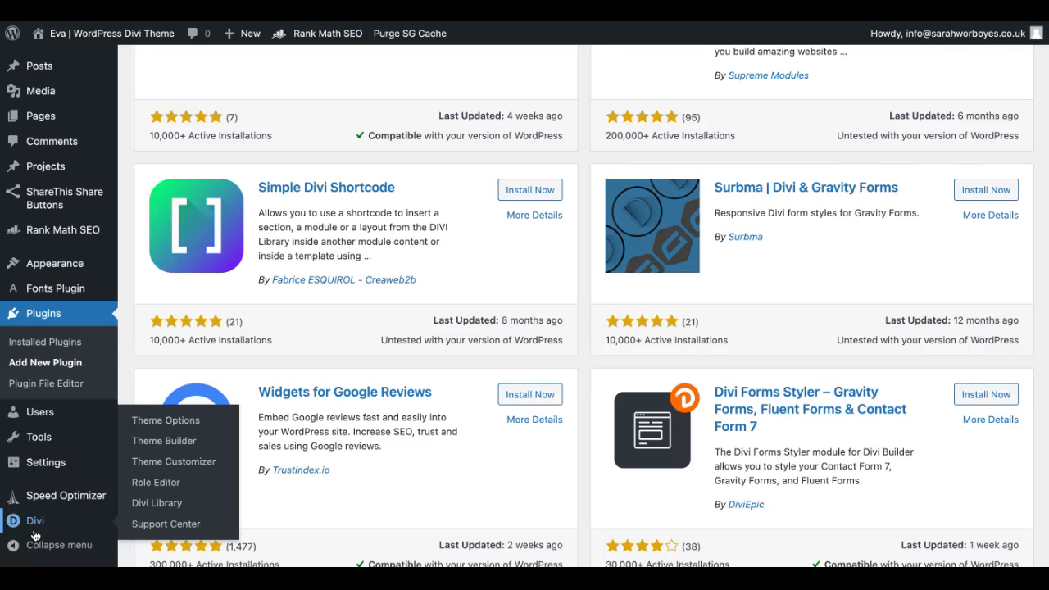
pyautogui.click(151, 506)
pyautogui.click(217, 106)
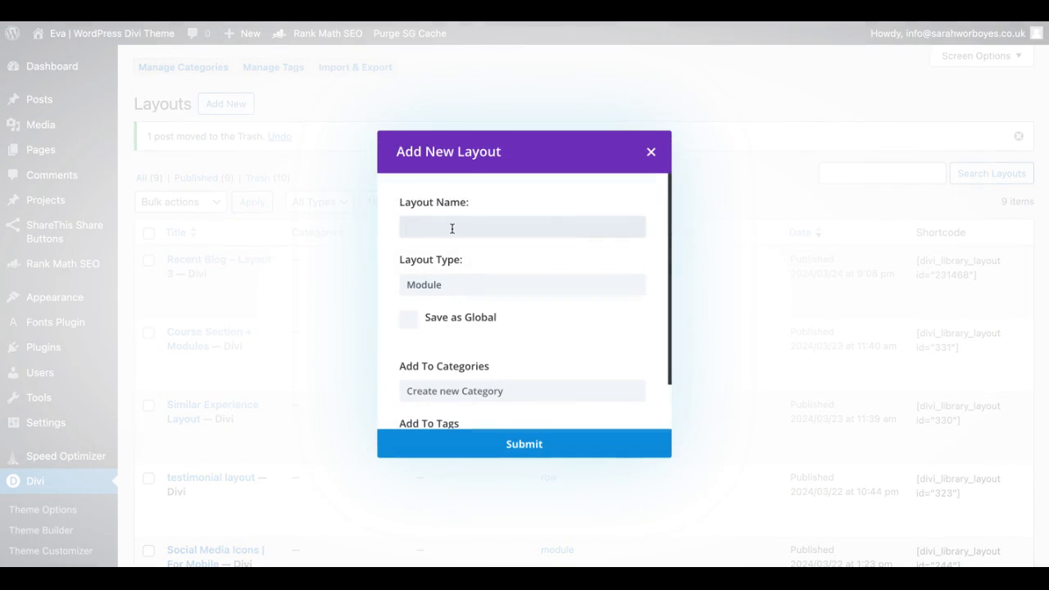
pyautogui.write('Social media Icons | For Mobile')
pyautogui.scroll(-2, 516, 339)
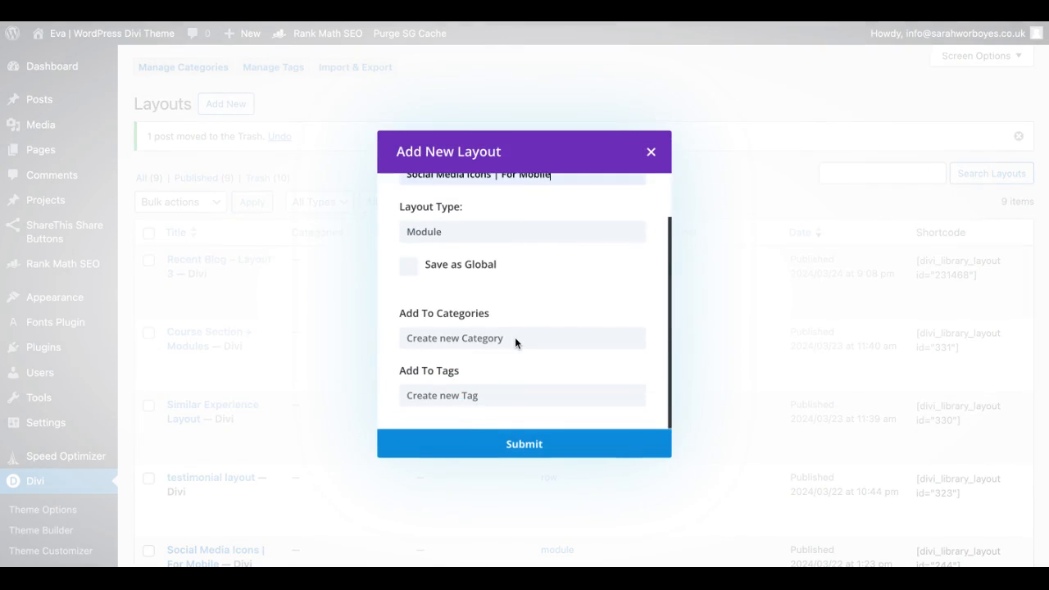
pyautogui.click(498, 447)
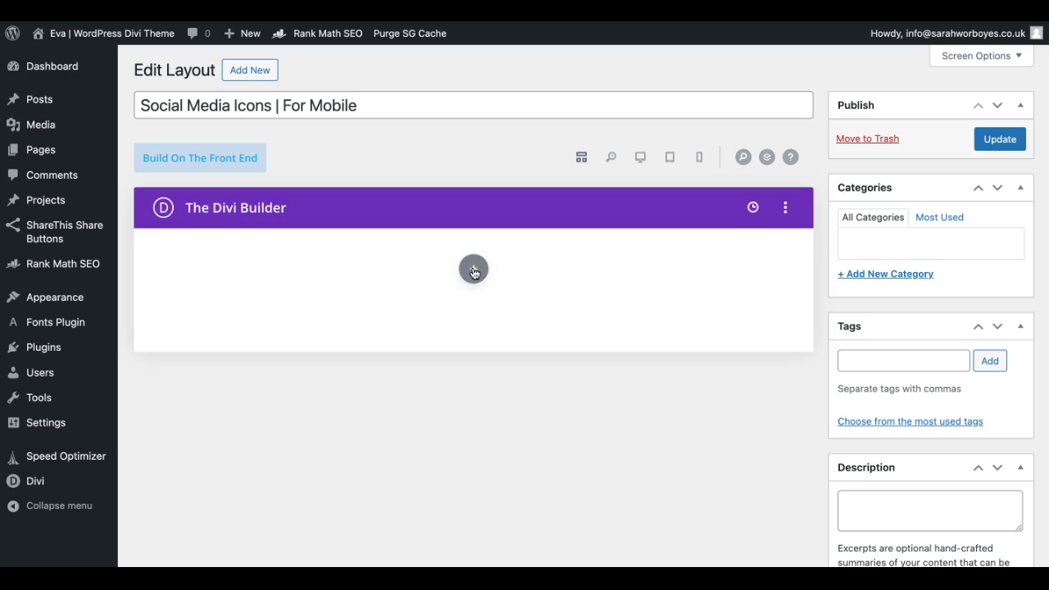
# Step: Insert a Social Media Follow module with a CodePen network into the layout, save its settings, and switch the builder to desktop view
pyautogui.write('soci')
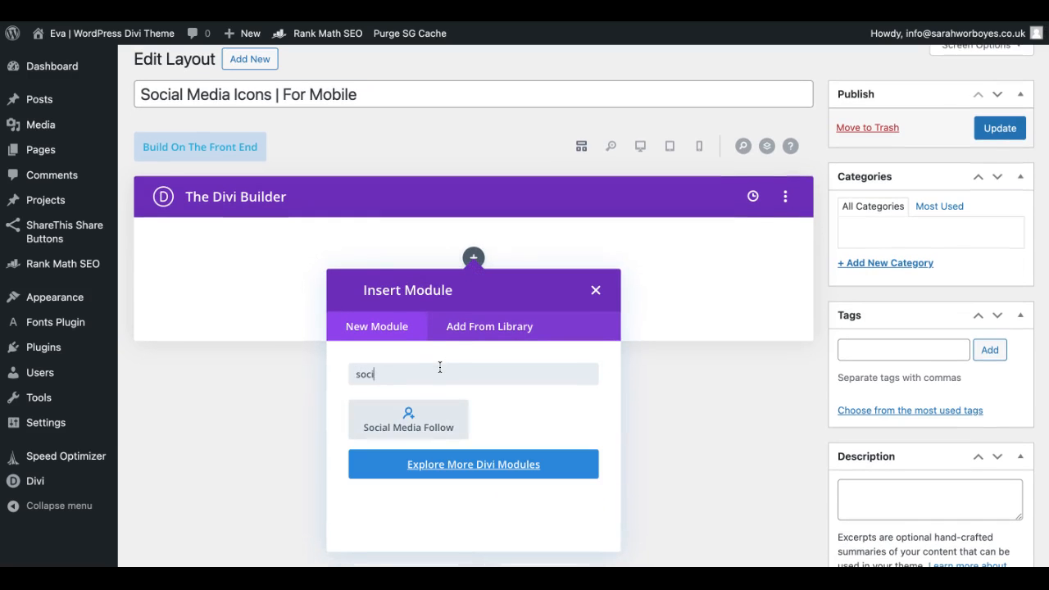
pyautogui.click(434, 423)
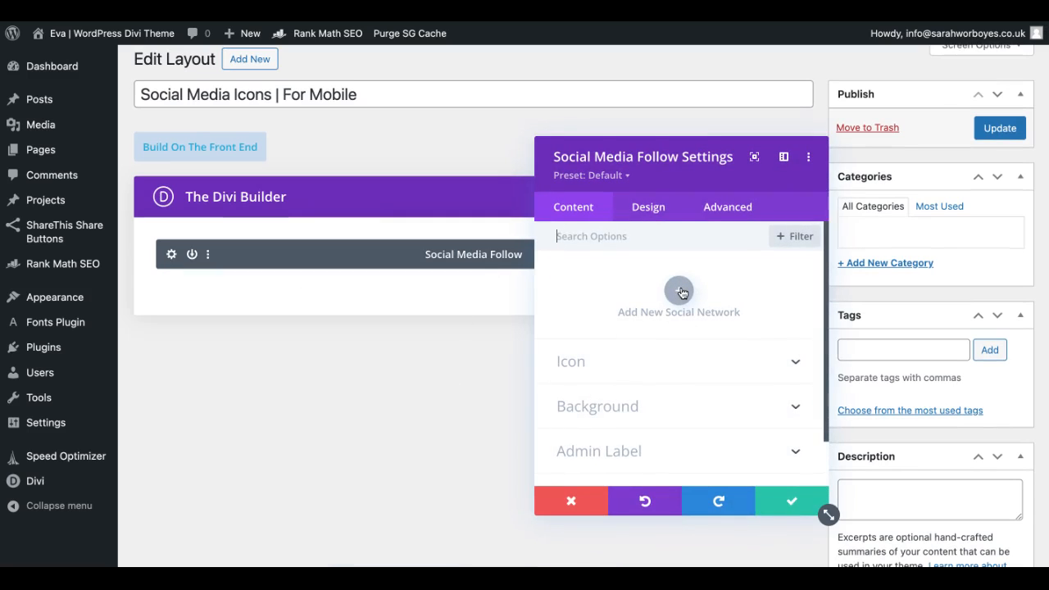
pyautogui.click(680, 292)
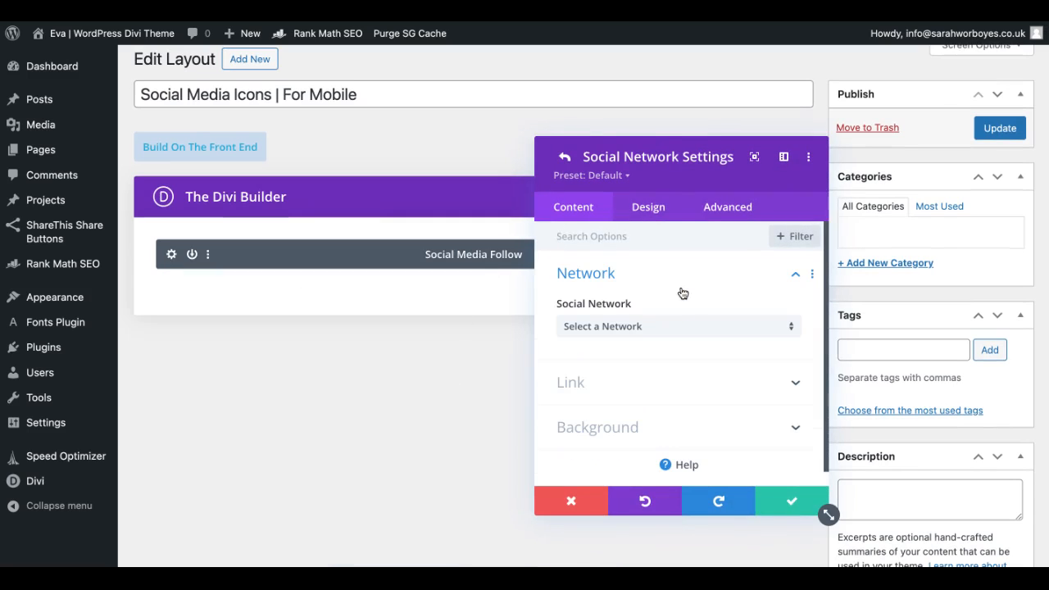
pyautogui.click(648, 327)
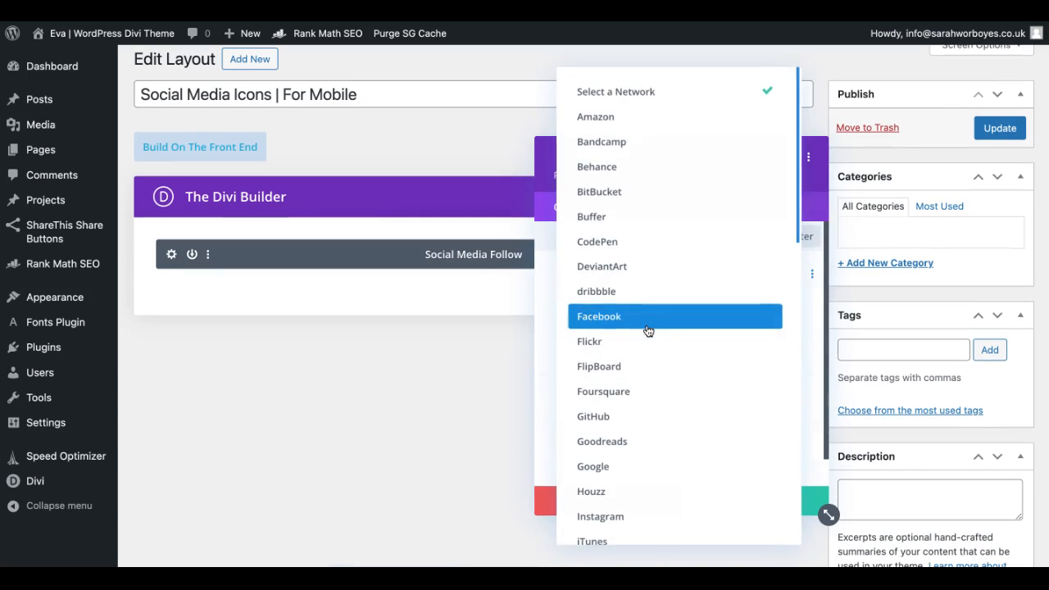
pyautogui.click(637, 249)
pyautogui.click(691, 396)
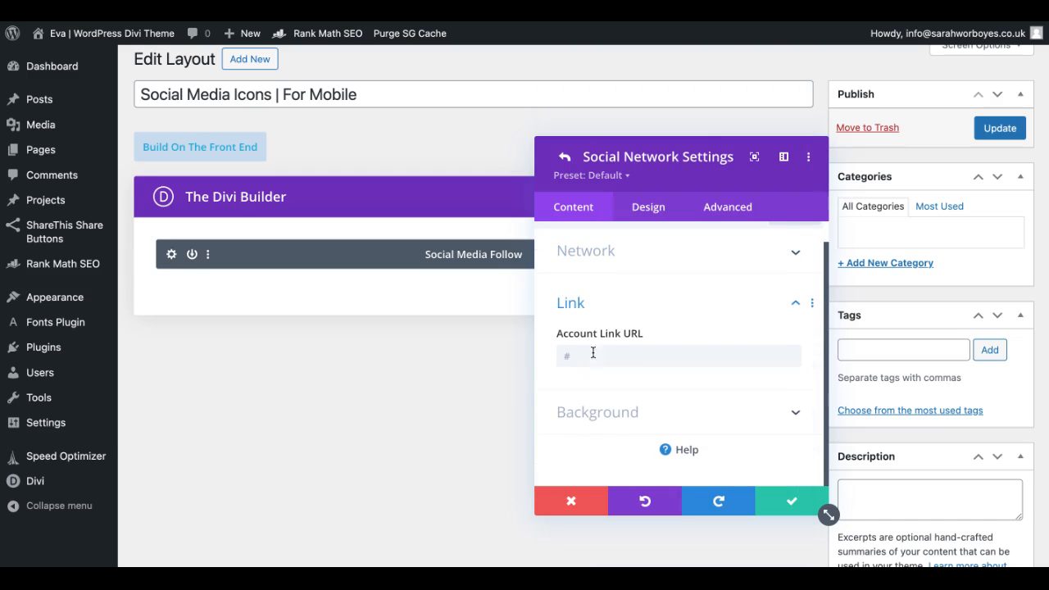
pyautogui.click(794, 500)
pyautogui.click(773, 497)
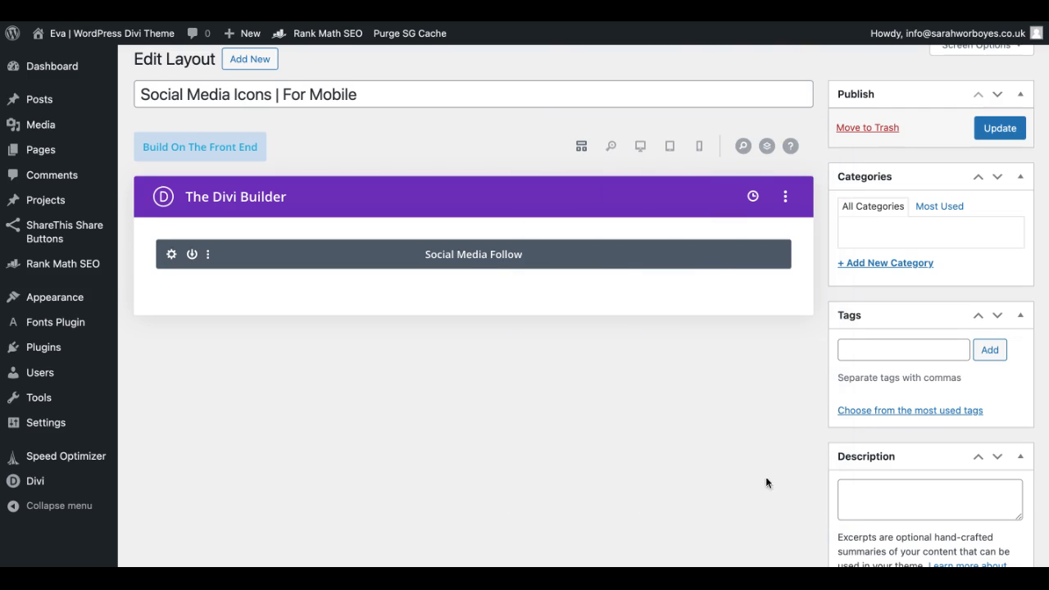
pyautogui.click(640, 146)
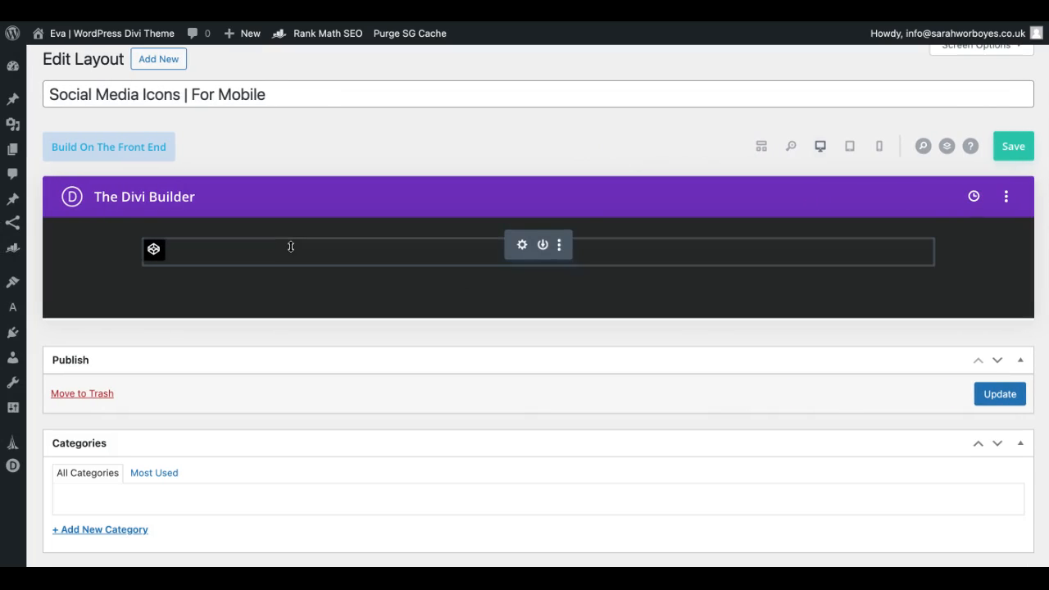
# Step: Duplicate the CodePen network twice in the Social Media Follow module and change the copies to Foursquare and Google
pyautogui.click(522, 245)
pyautogui.click(589, 288)
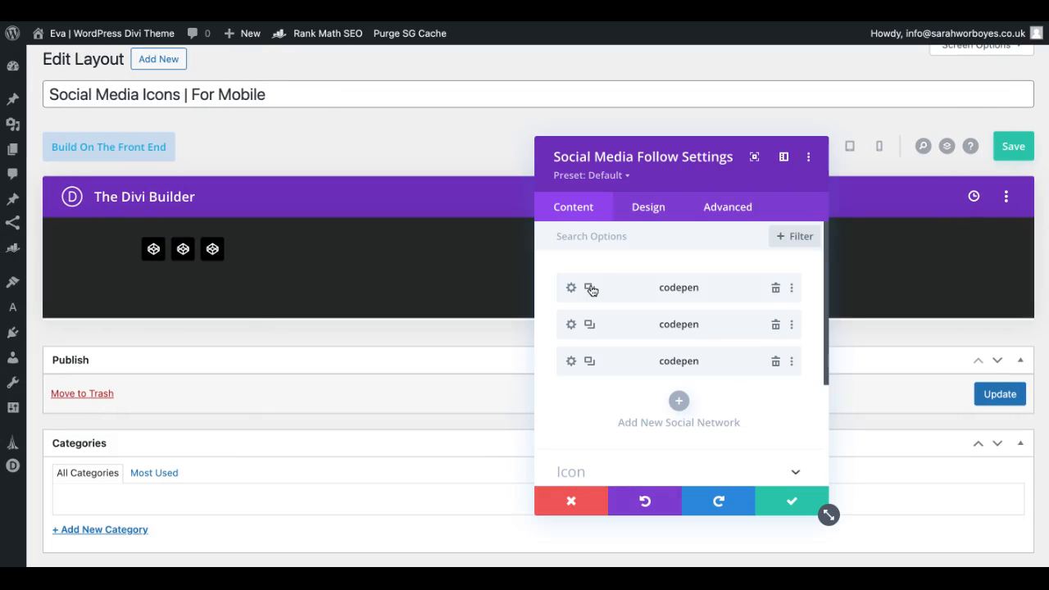
pyautogui.click(572, 325)
pyautogui.click(602, 332)
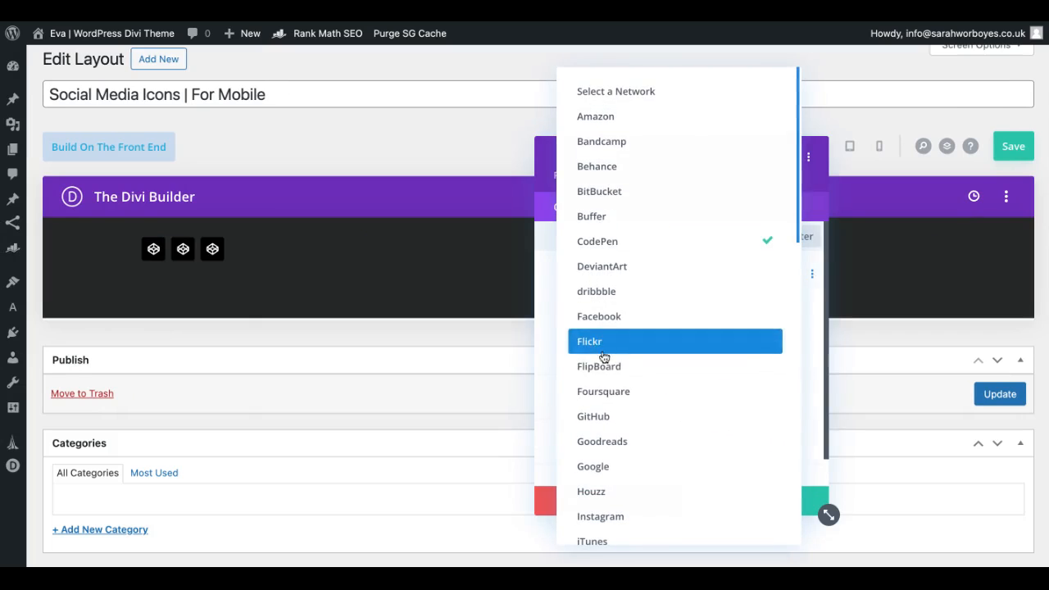
pyautogui.click(607, 390)
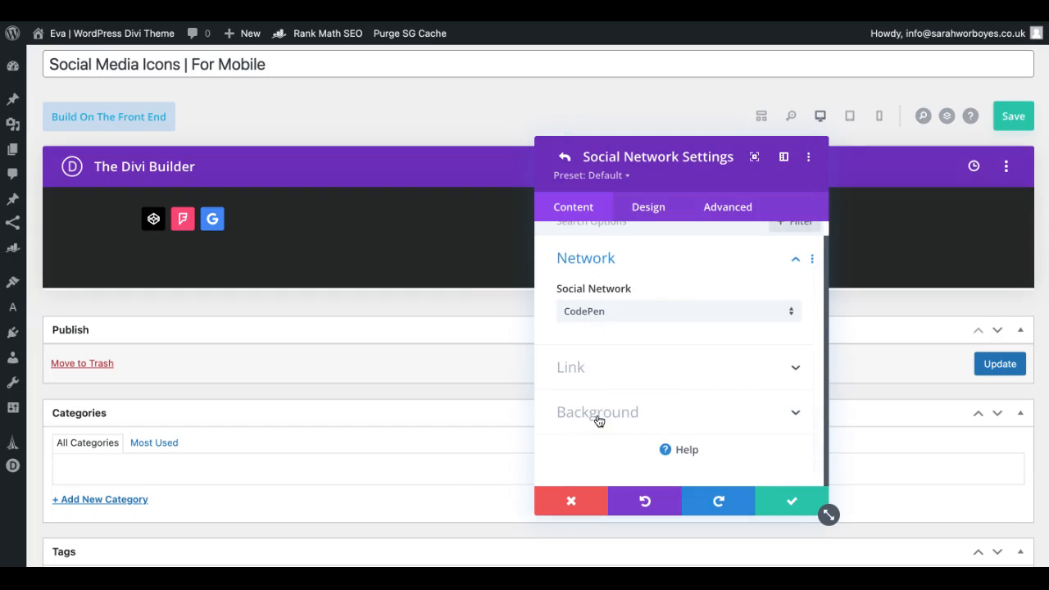
pyautogui.click(599, 413)
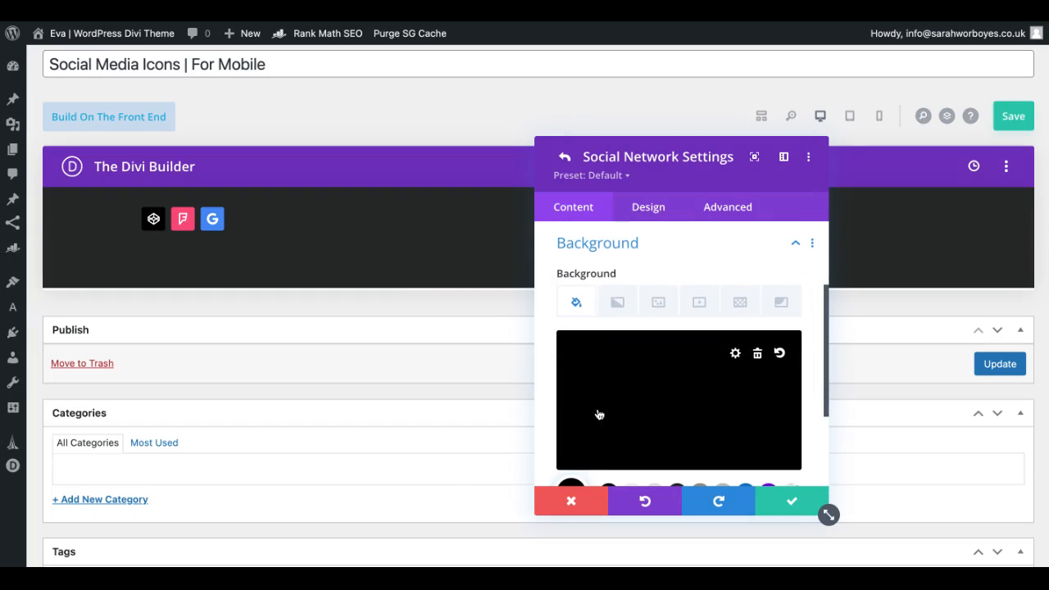
# Step: Remove the background colours from the CodePen, Foursquare and Google icons in the module
pyautogui.scroll(-2, 645, 369)
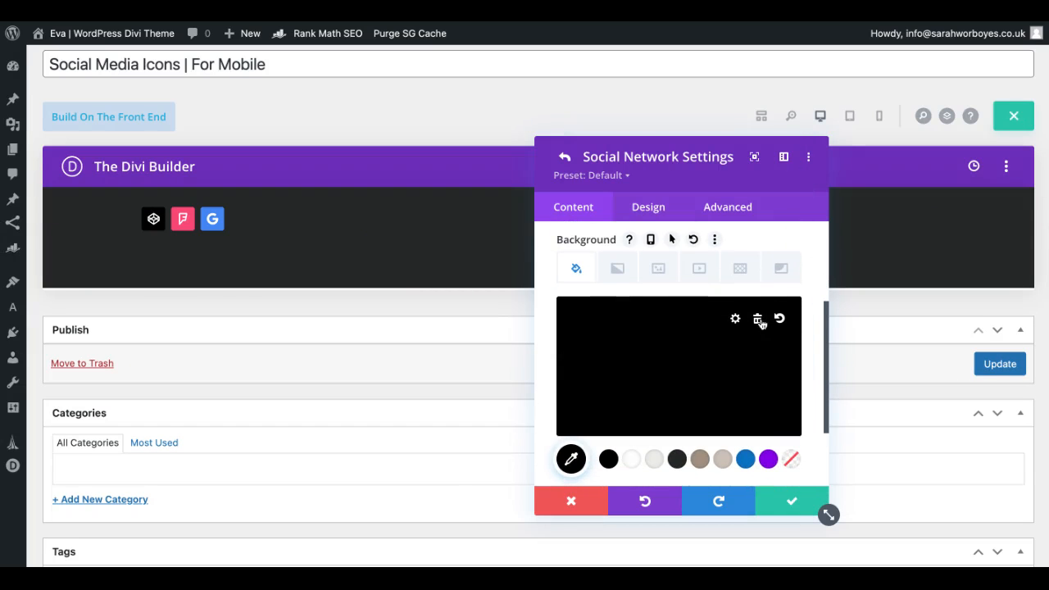
pyautogui.click(758, 320)
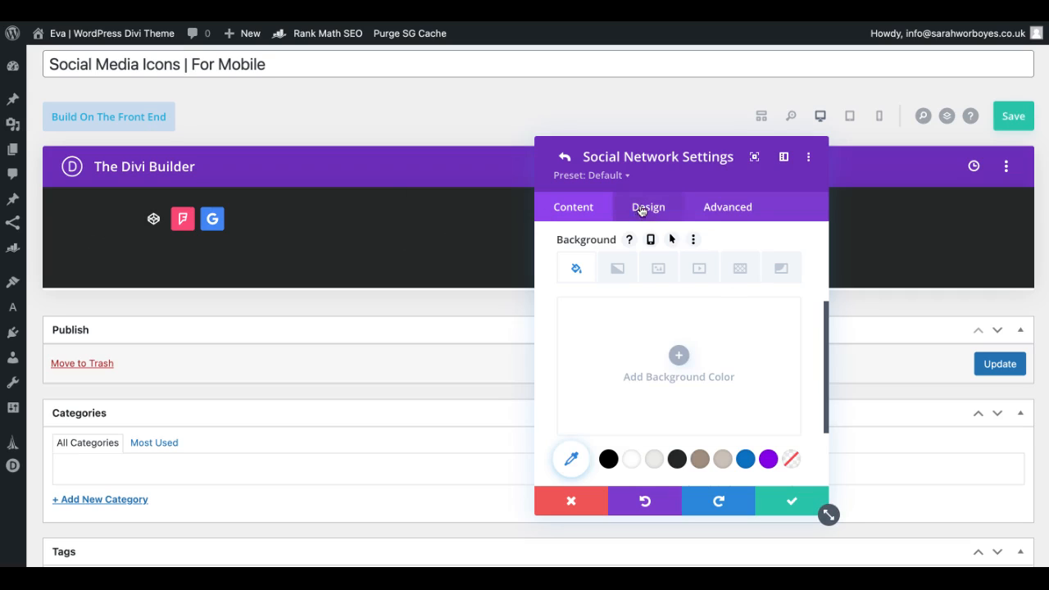
pyautogui.click(564, 161)
pyautogui.scroll(3, 585, 281)
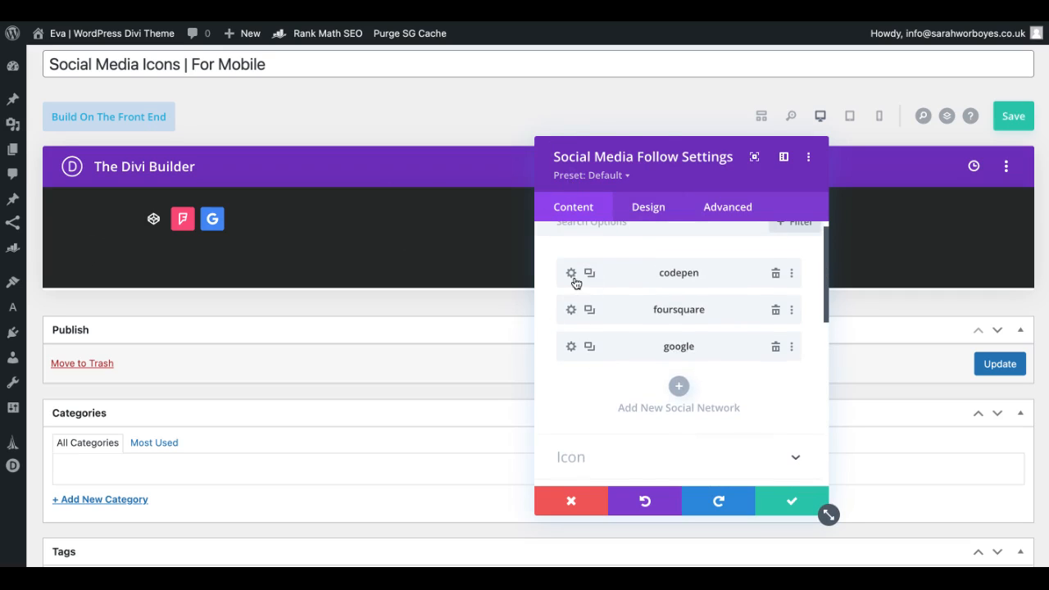
pyautogui.click(574, 279)
pyautogui.scroll(-3, 618, 337)
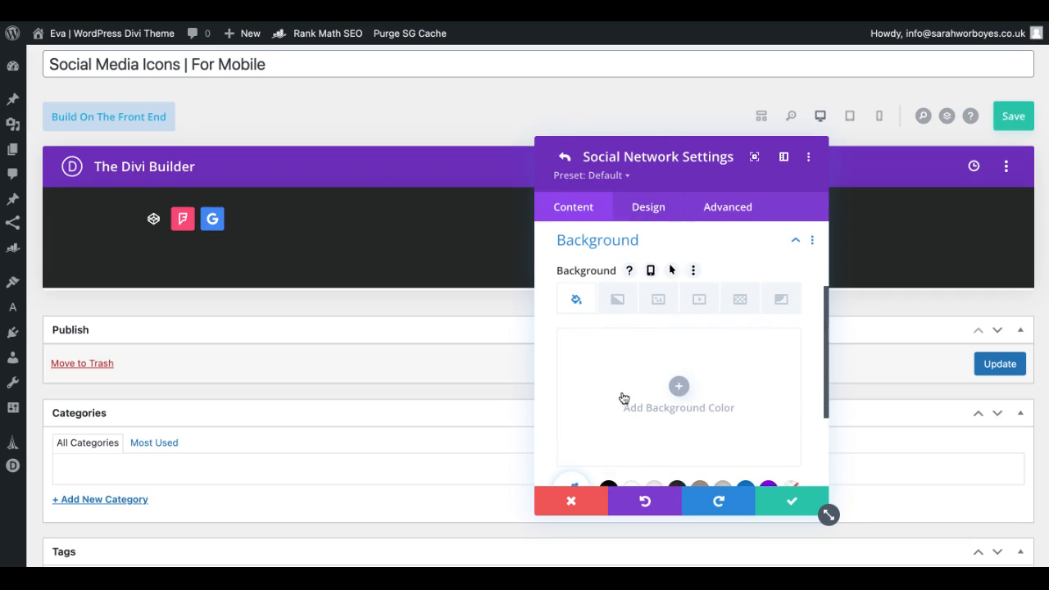
pyautogui.click(565, 159)
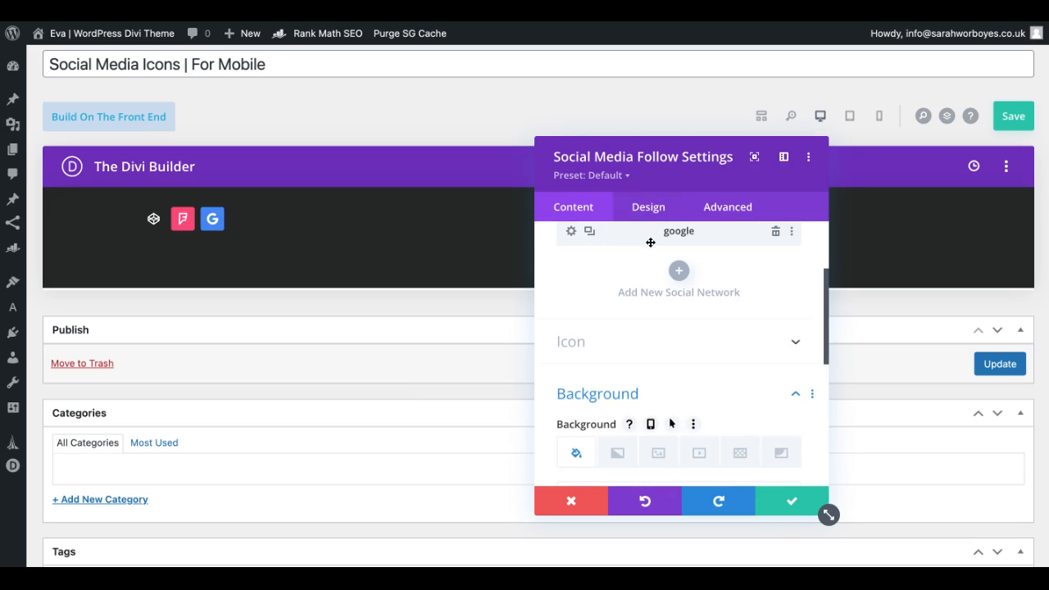
pyautogui.scroll(3, 650, 243)
# Step: Set the module's icon colour to the saved brown-taupe swatch and save the layout
pyautogui.click(641, 212)
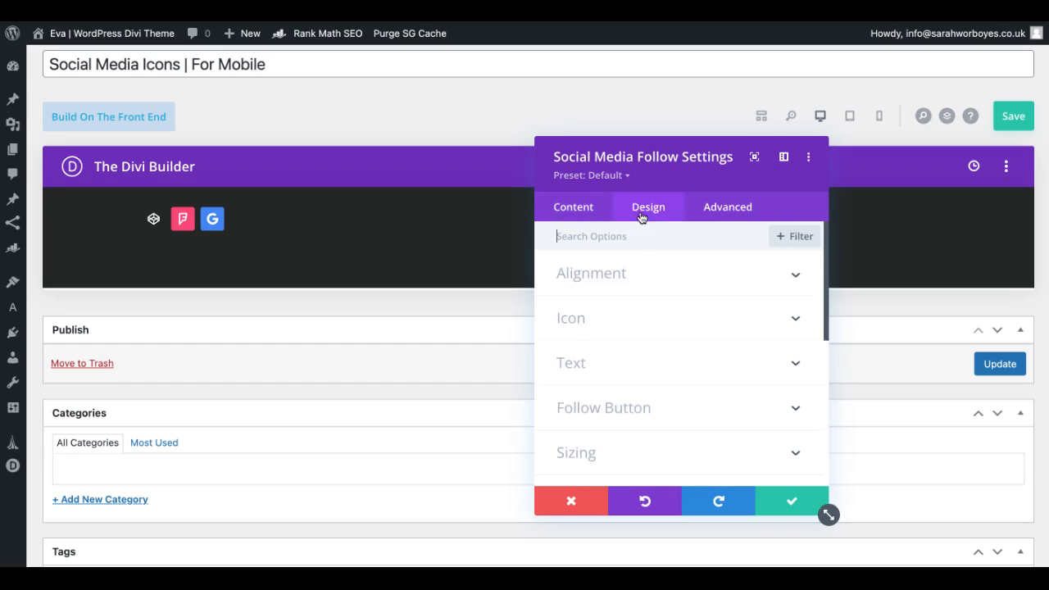
pyautogui.click(590, 337)
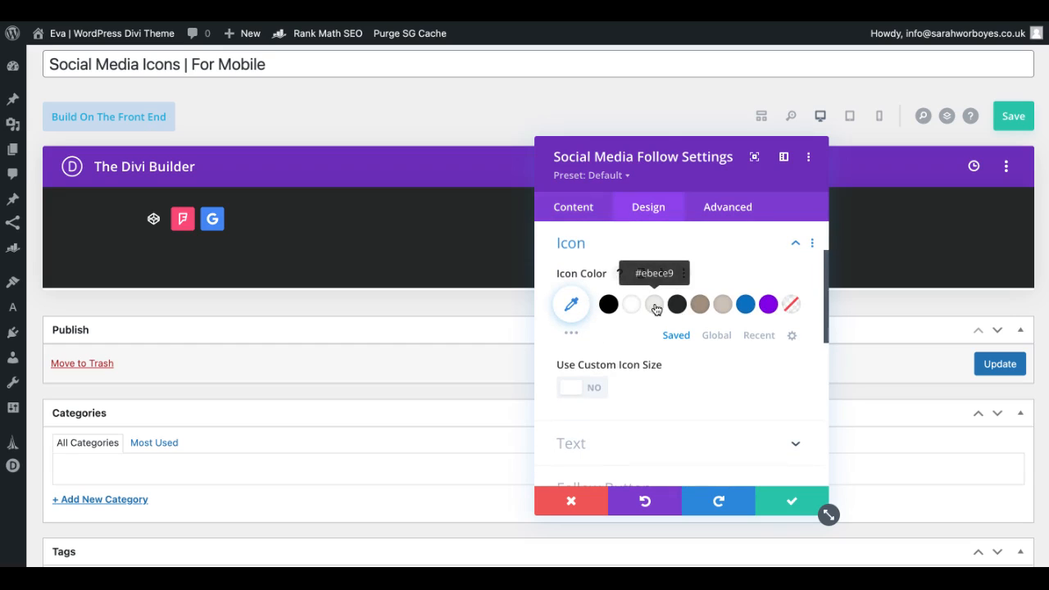
pyautogui.click(700, 306)
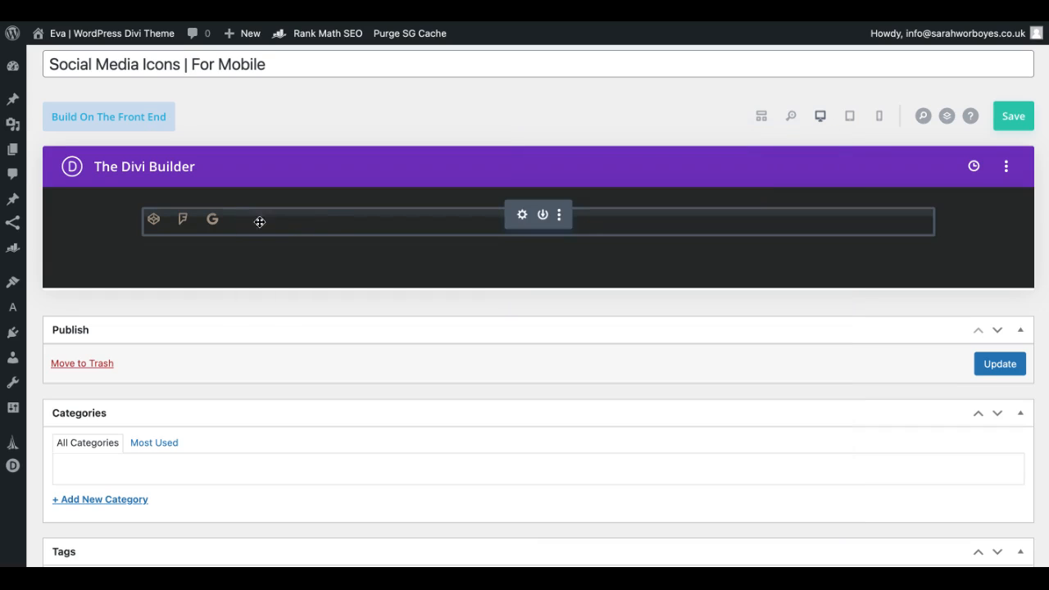
pyautogui.click(1014, 117)
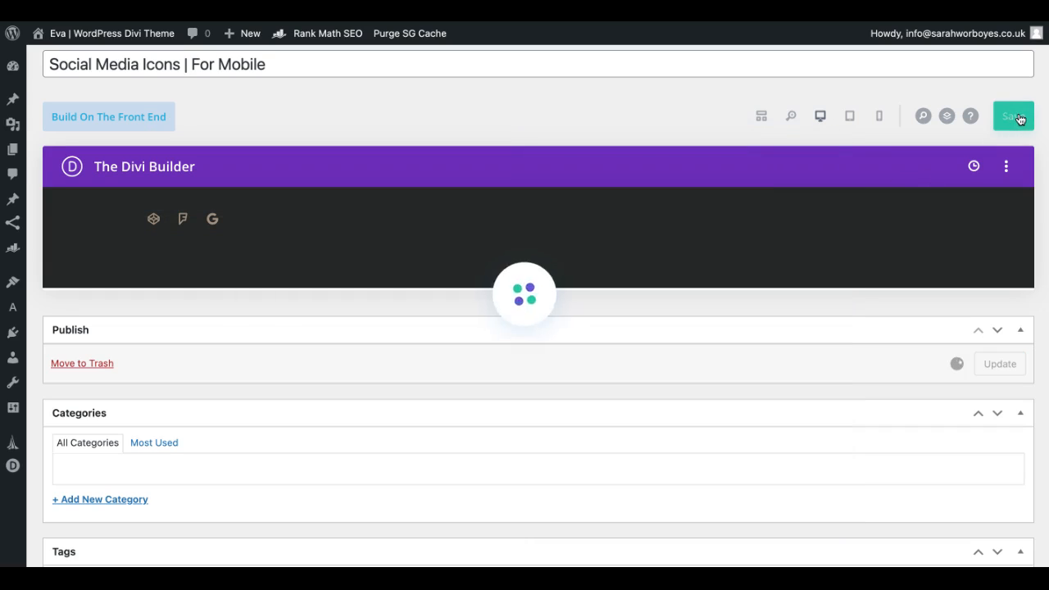
# Step: Copy the shortcode of the "Social Media Icons | For Mobile" layout from the Divi Library list
pyautogui.moveTo(36, 486)
pyautogui.click(158, 502)
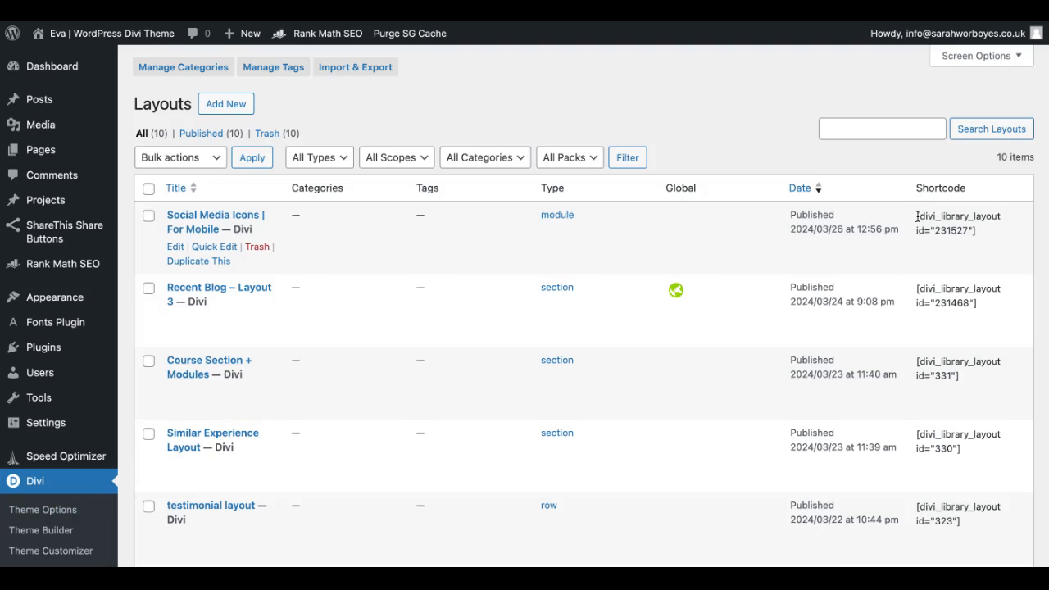
pyautogui.moveTo(916, 216); pyautogui.dragTo(988, 239)
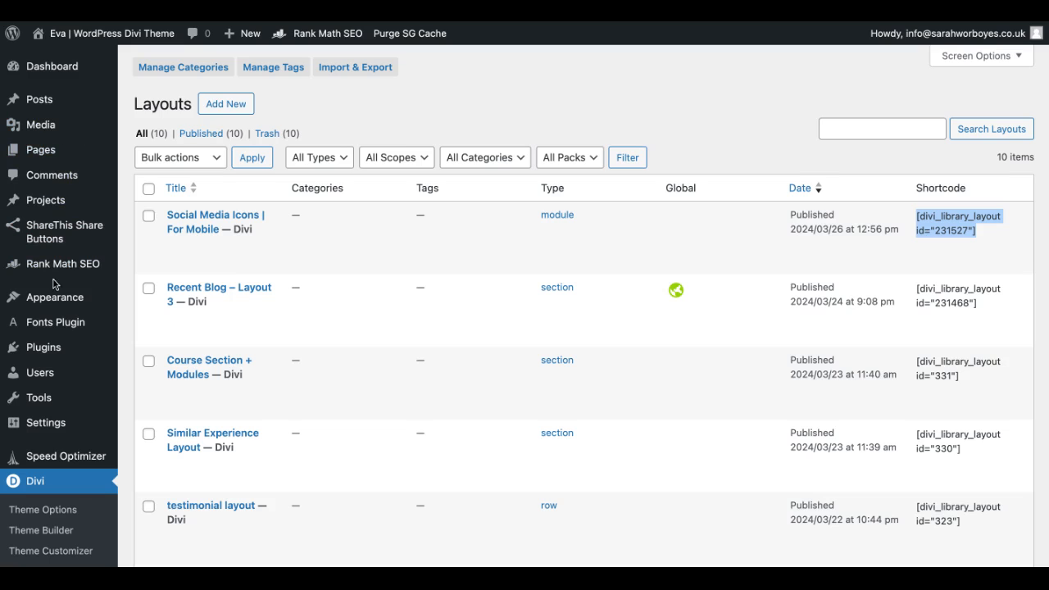
# Step: Open the WordPress menu management screen
pyautogui.moveTo(53, 300)
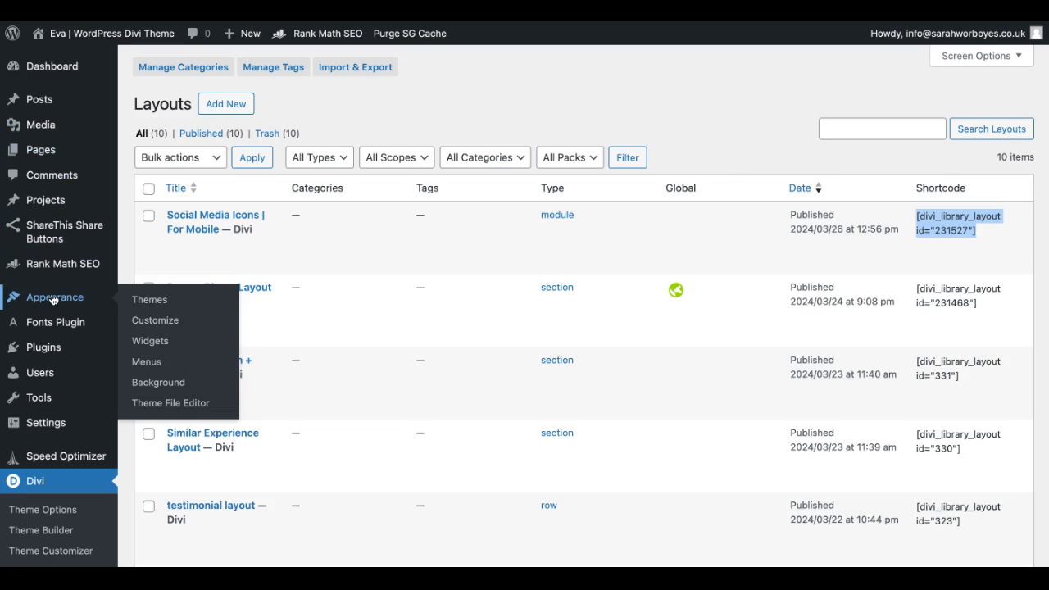
pyautogui.click(146, 362)
pyautogui.click(82, 78)
pyautogui.moveTo(84, 187)
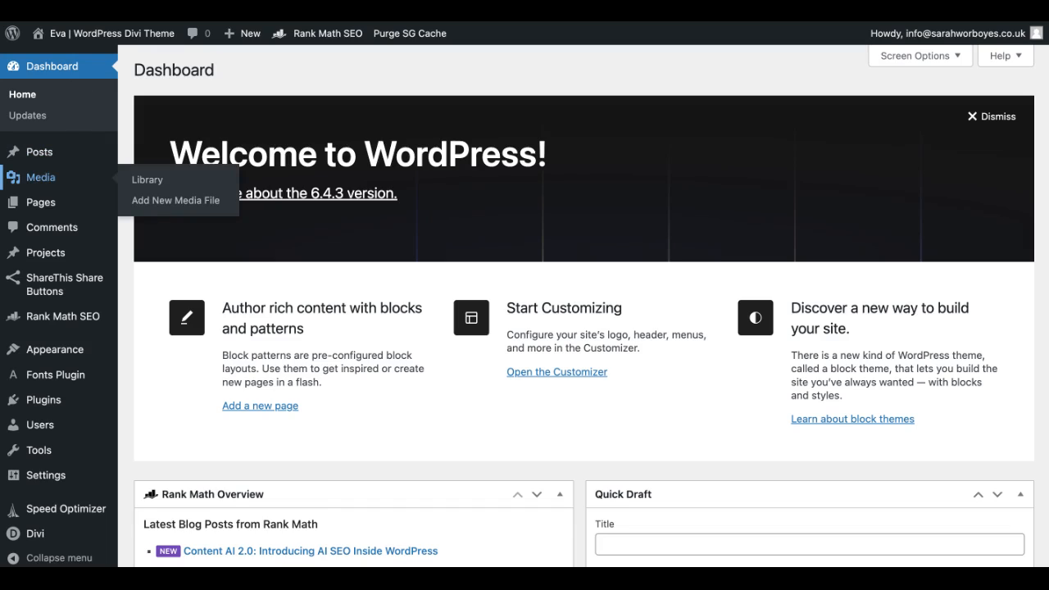
pyautogui.moveTo(67, 353)
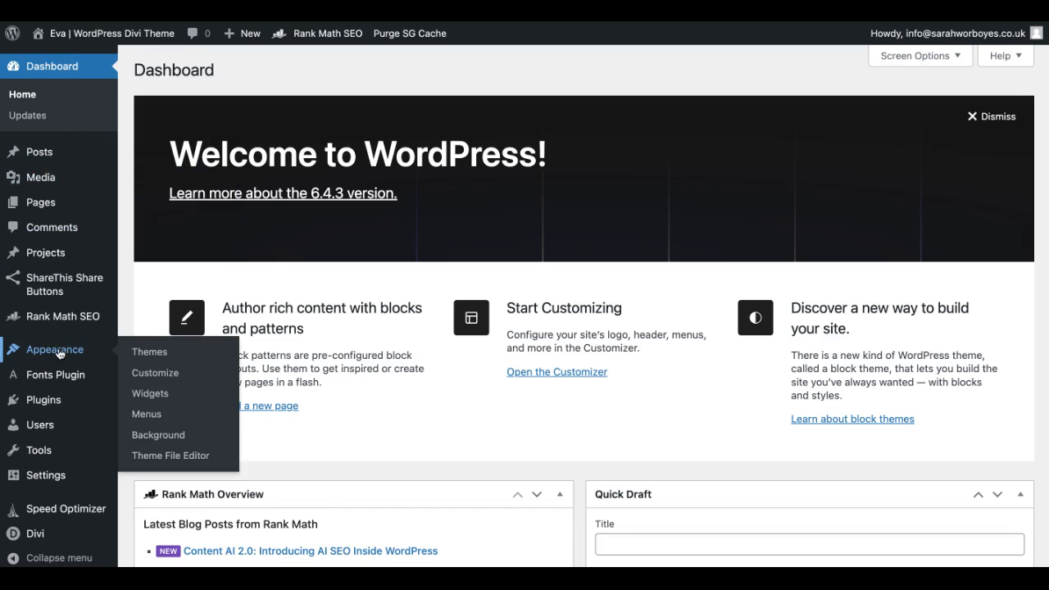
pyautogui.click(148, 415)
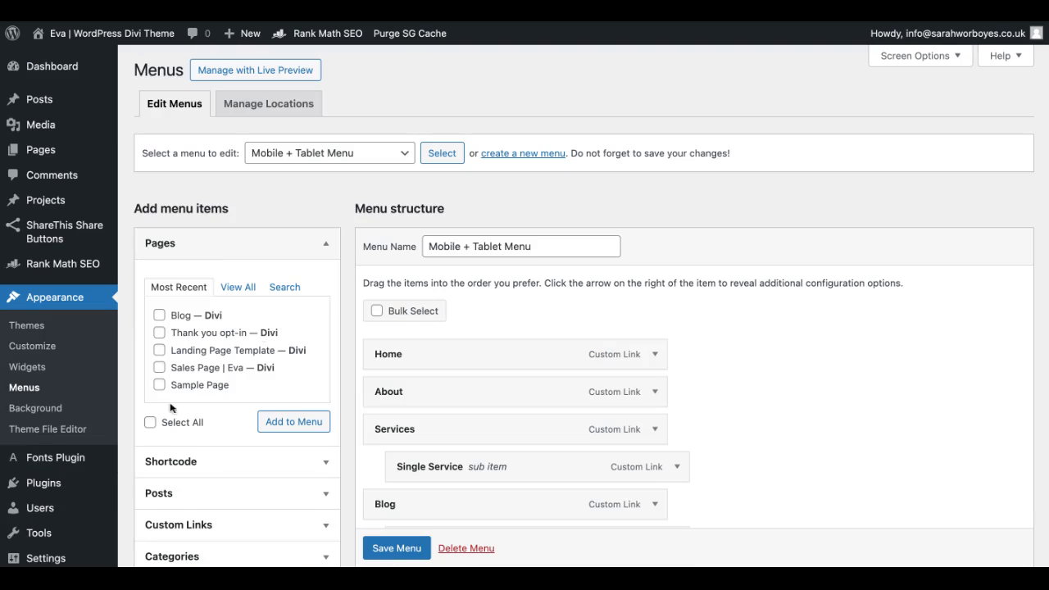
# Step: Compare the Desktop Menu and Mobile + Tablet Menu choices available for editing
pyautogui.click(270, 160)
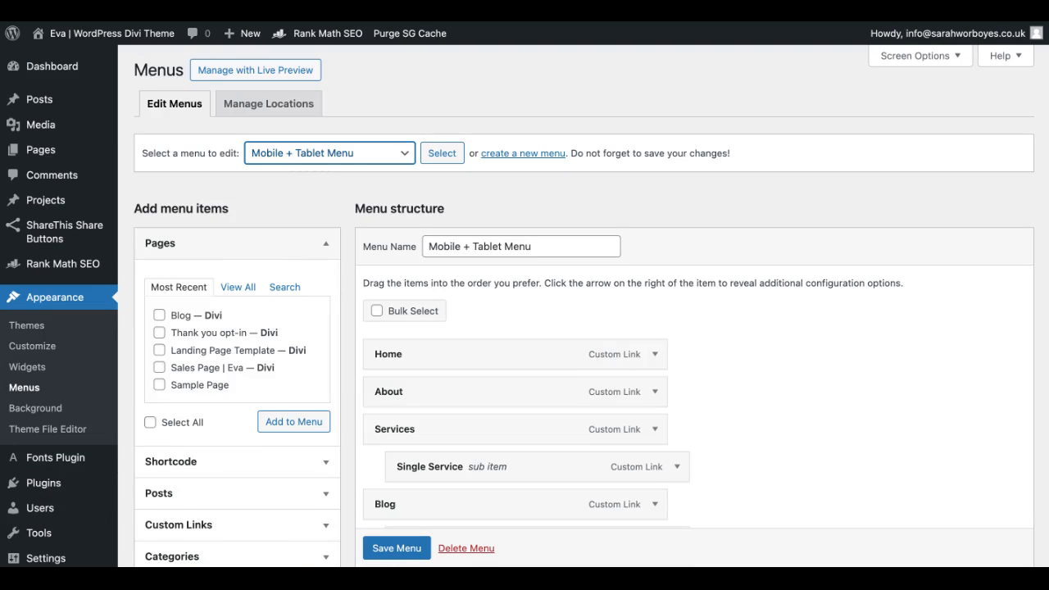
pyautogui.click(288, 161)
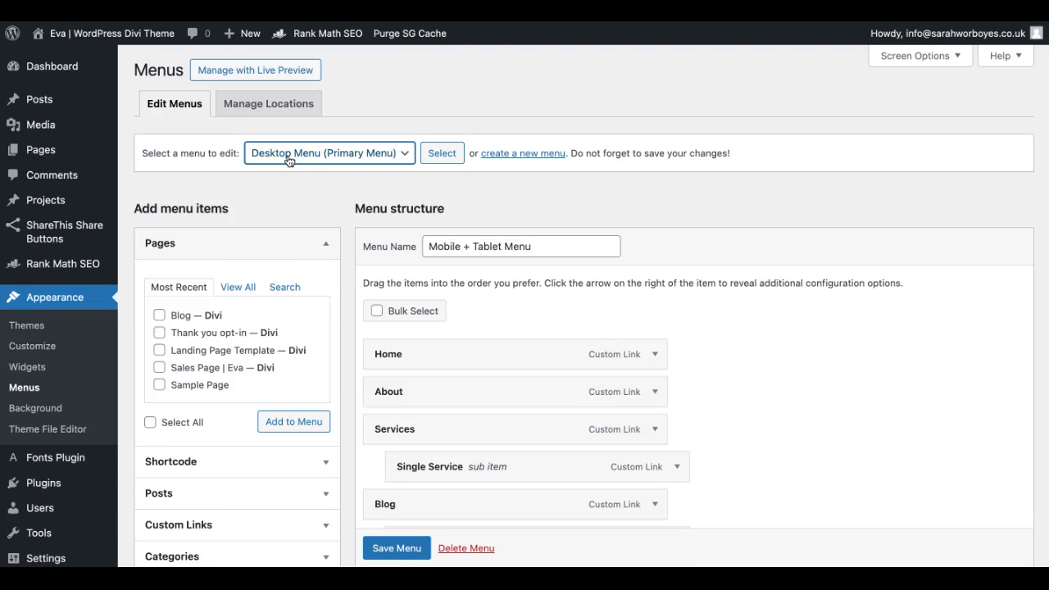
pyautogui.click(305, 167)
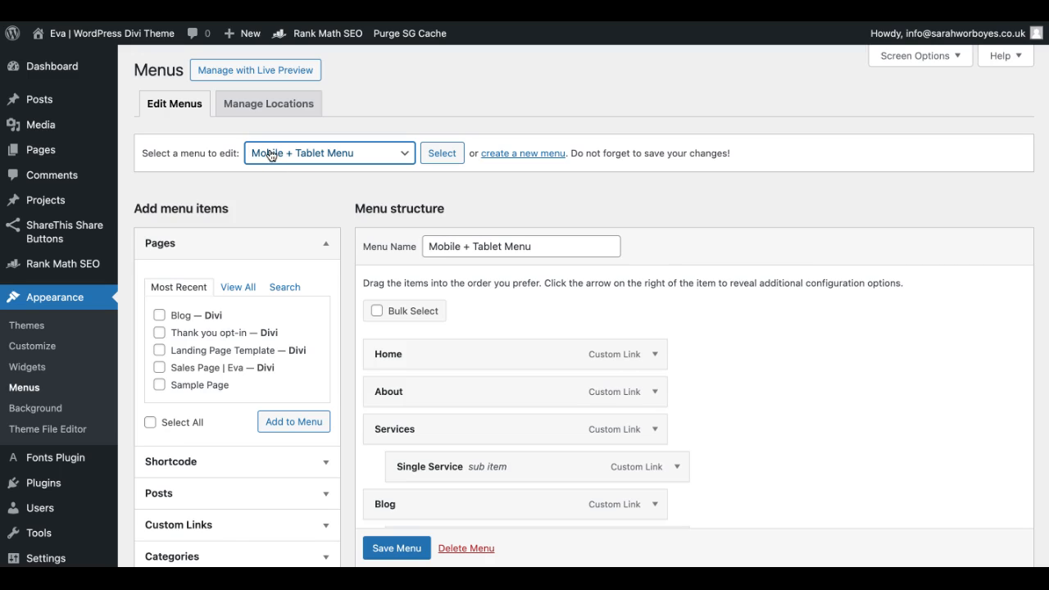
# Step: Try to create a new menu named "Desktop Menu"
pyautogui.click(513, 161)
pyautogui.click(440, 246)
pyautogui.write('Desktop Menu')
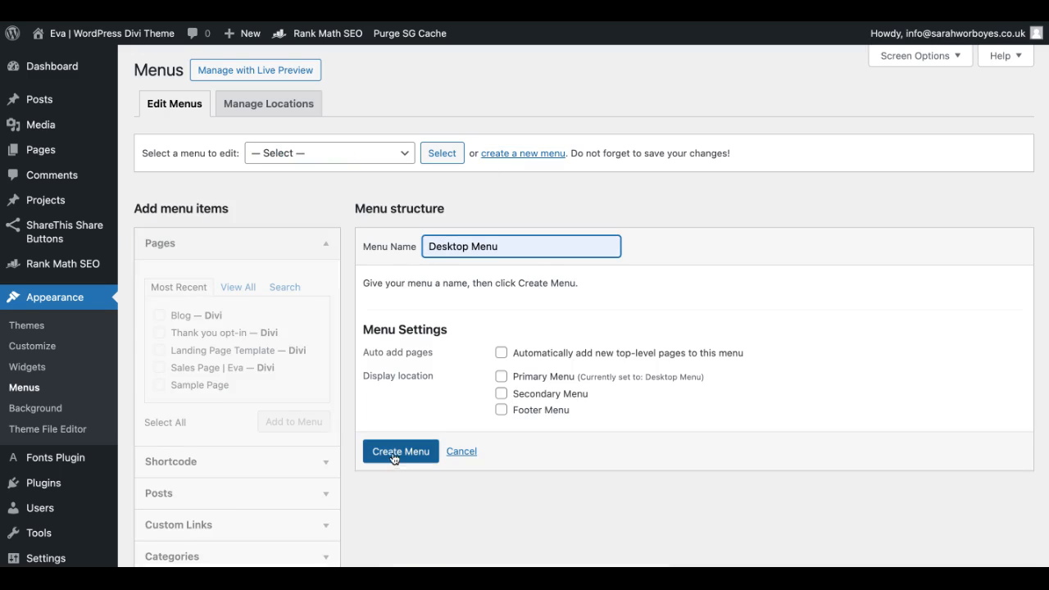
pyautogui.click(401, 451)
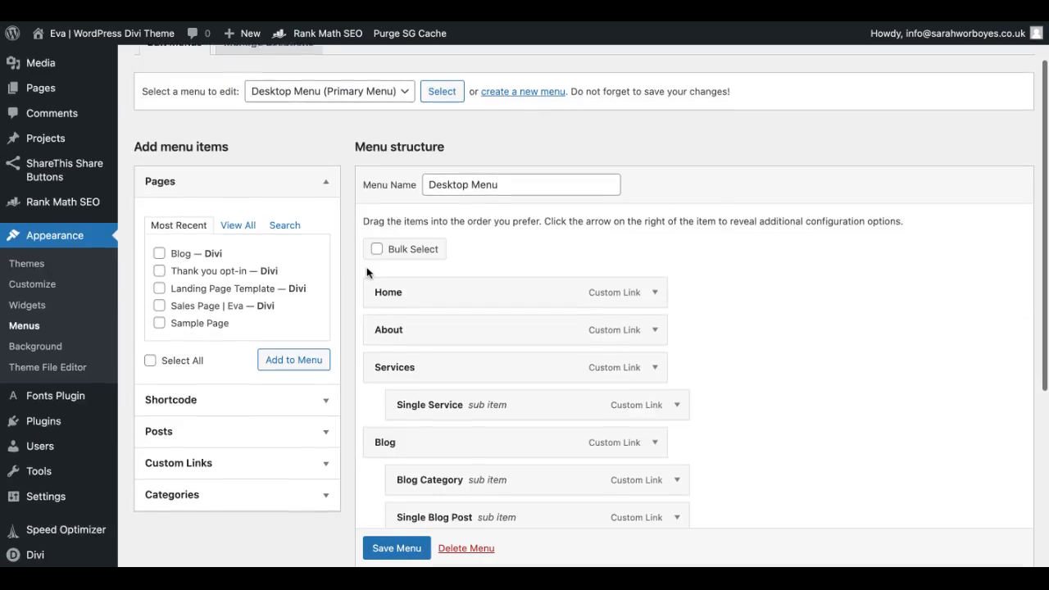
# Step: Examine the Desktop Menu's structure and the available categories and pages, marking the Blog page as a sample item
pyautogui.scroll(-3, 367, 266)
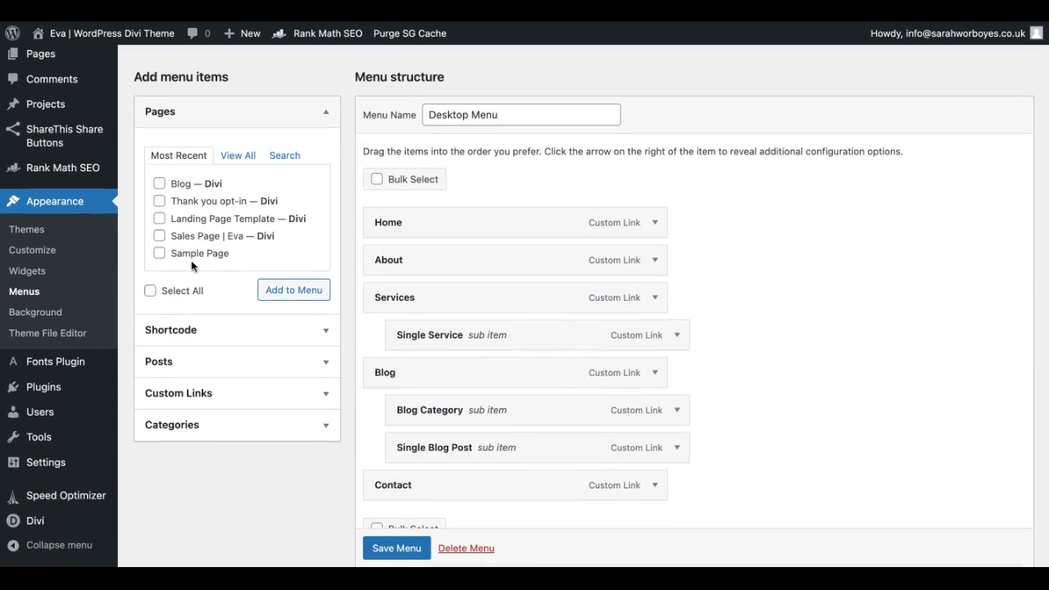
pyautogui.scroll(-1, 459, 447)
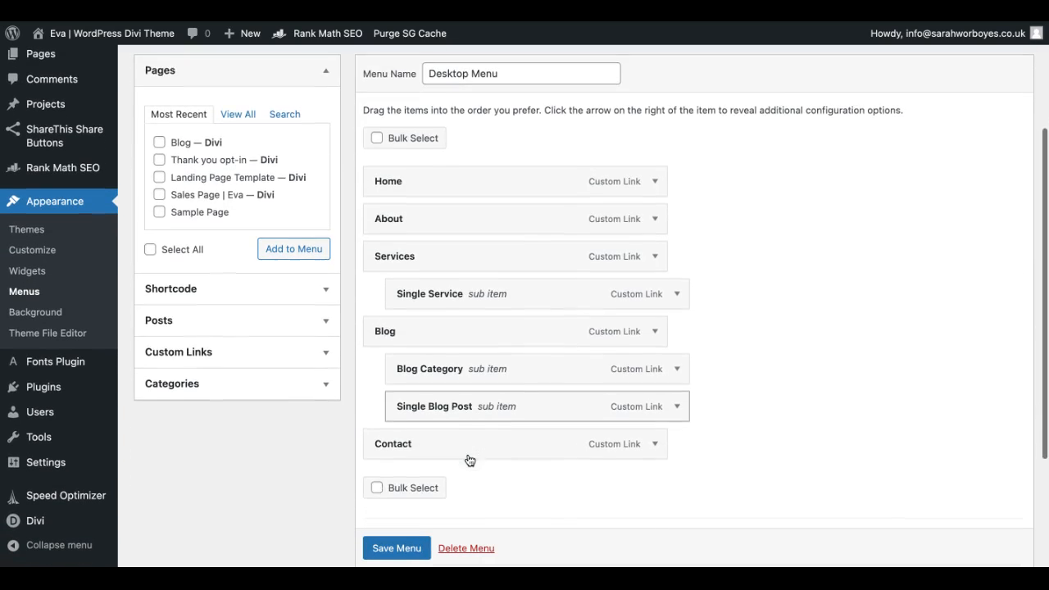
pyautogui.click(200, 390)
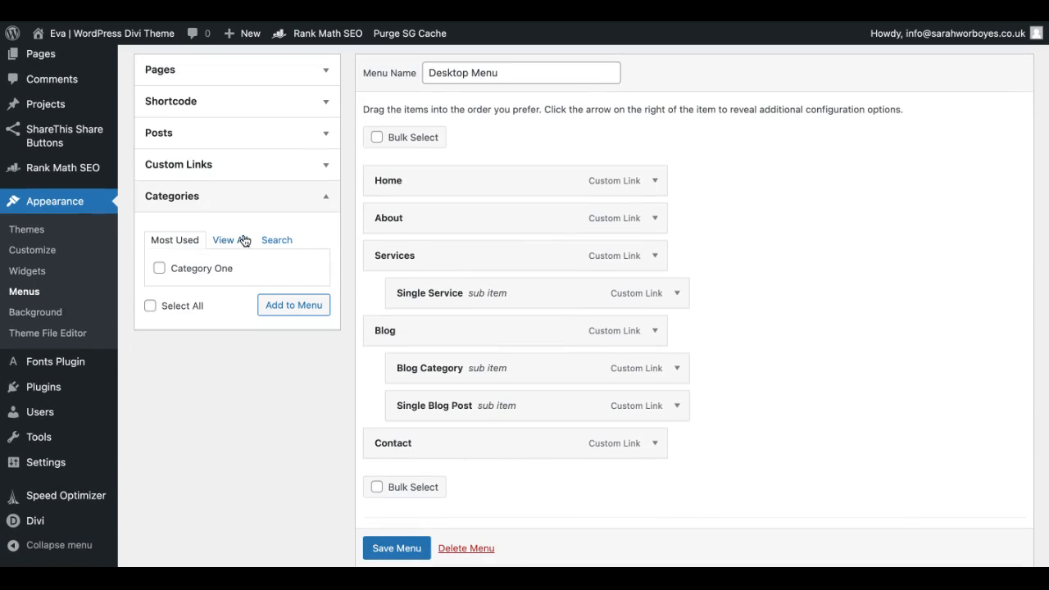
pyautogui.scroll(2, 216, 133)
pyautogui.click(188, 173)
pyautogui.click(160, 247)
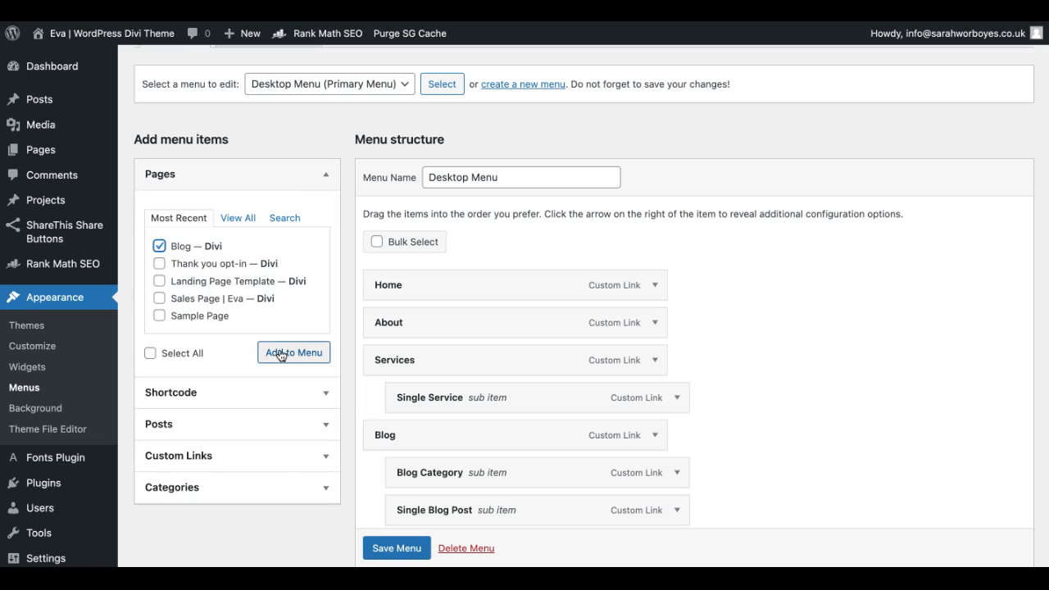
pyautogui.scroll(-1, 473, 390)
pyautogui.scroll(1, 473, 391)
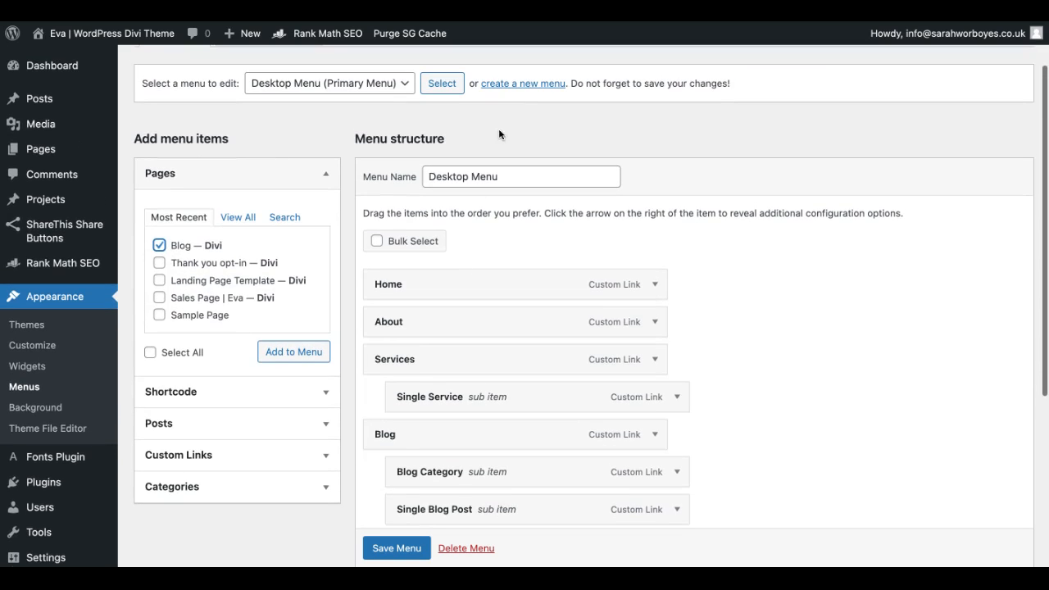
# Step: Load the Mobile + Tablet Menu for editing and look through its items
pyautogui.click(361, 85)
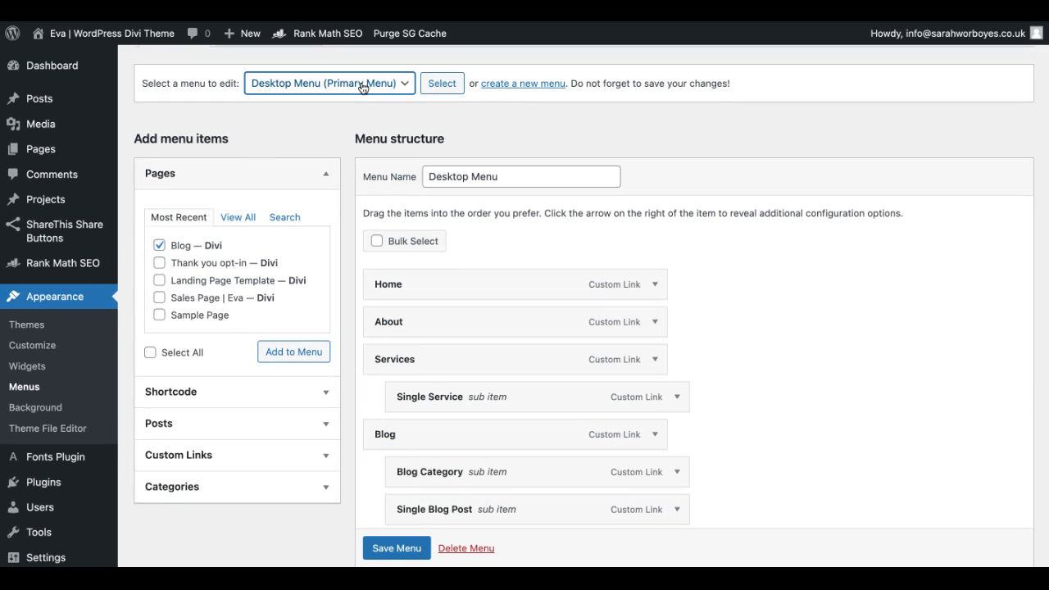
pyautogui.click(328, 99)
pyautogui.click(433, 86)
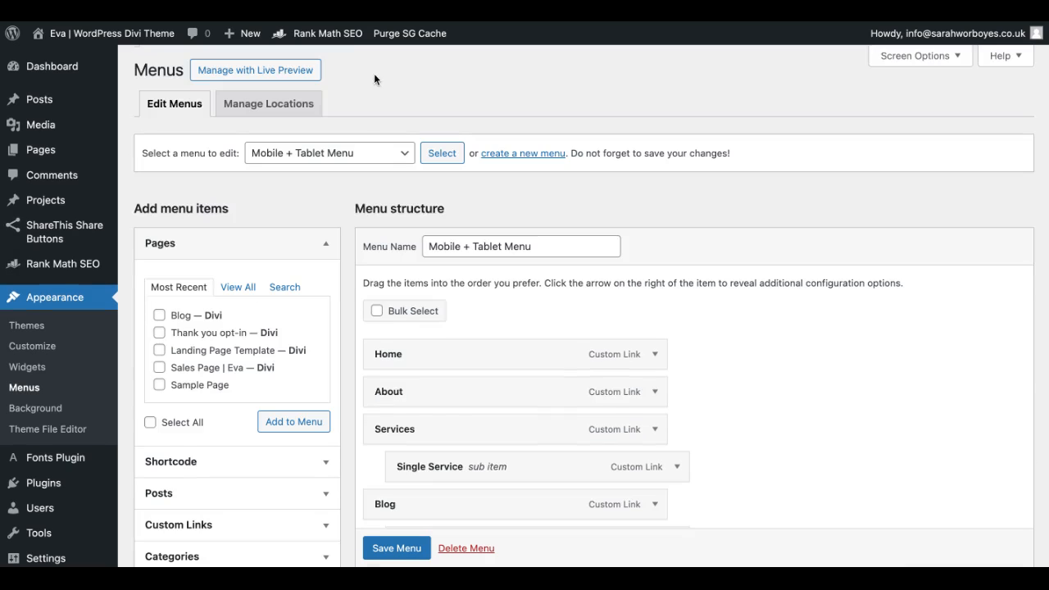
pyautogui.scroll(-5, 438, 379)
# Step: Go from the dashboard to the site's menu management and load the Mobile + Tablet Menu for editing
pyautogui.scroll(-1, 440, 381)
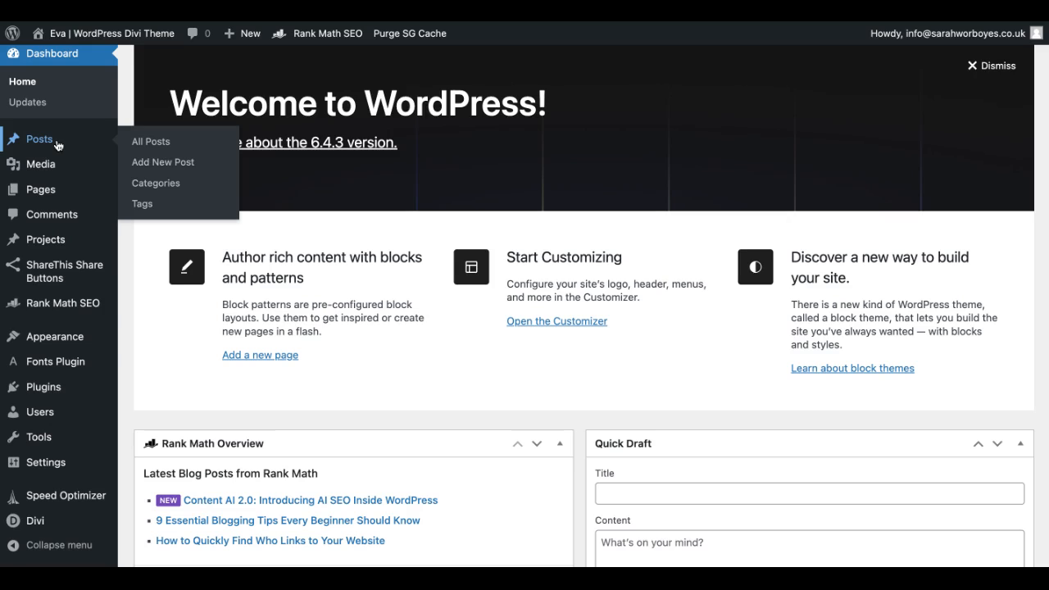
pyautogui.scroll(1, 57, 145)
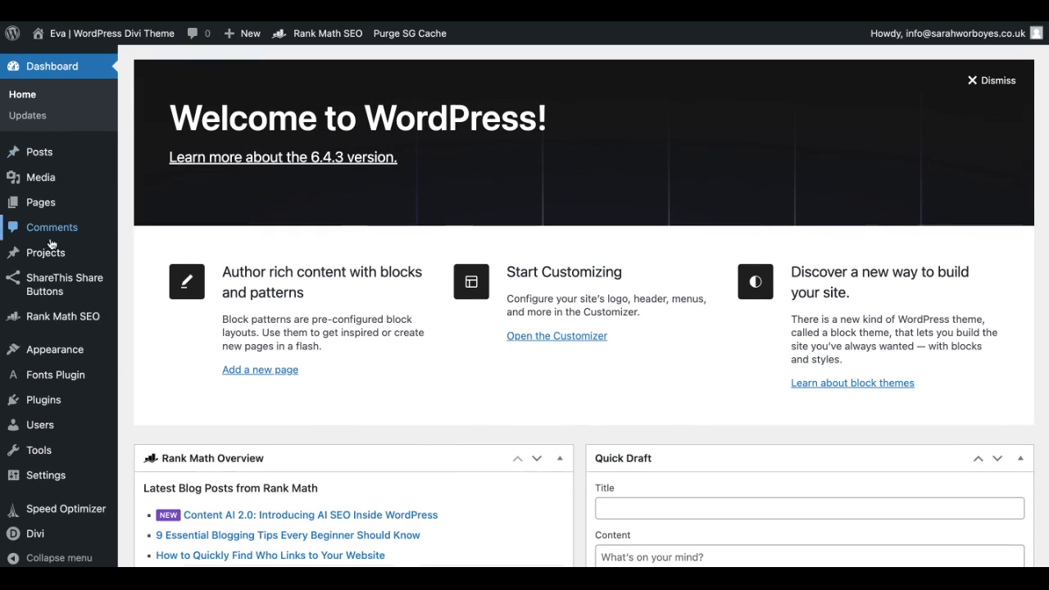
pyautogui.moveTo(48, 363)
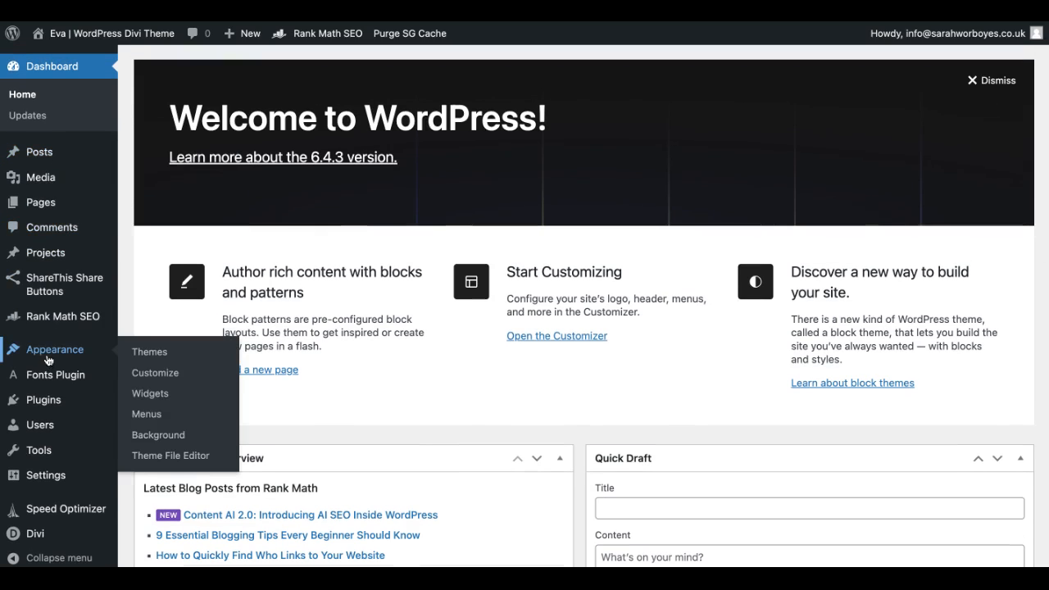
pyautogui.click(147, 415)
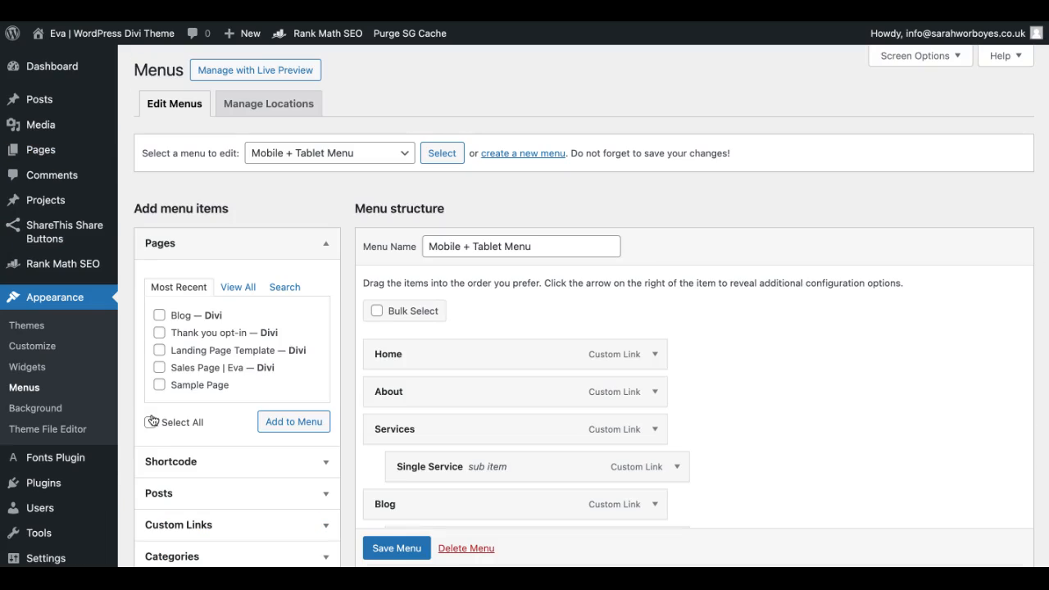
pyautogui.click(327, 154)
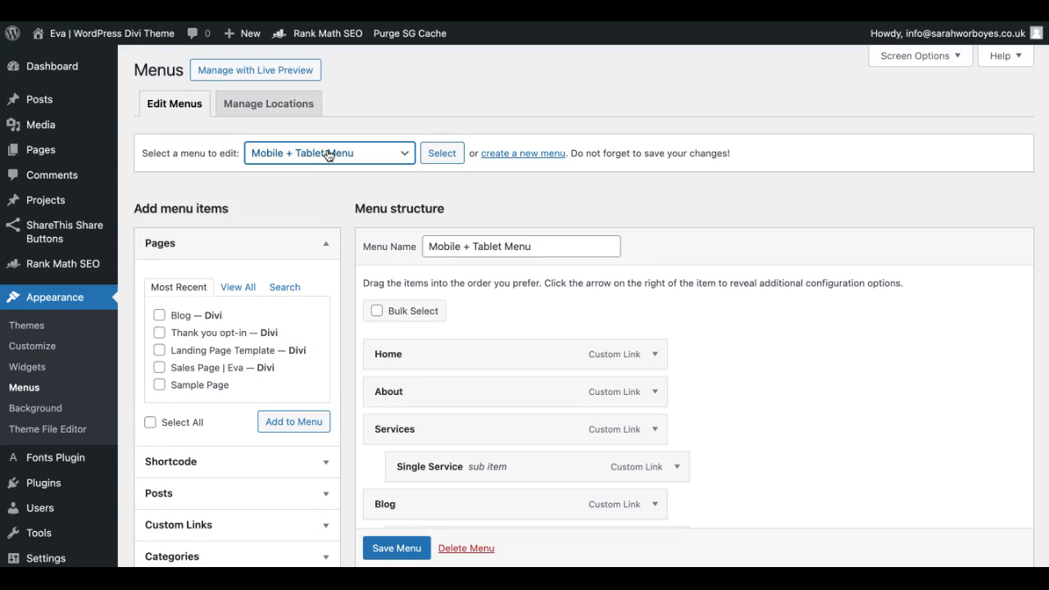
pyautogui.click(447, 157)
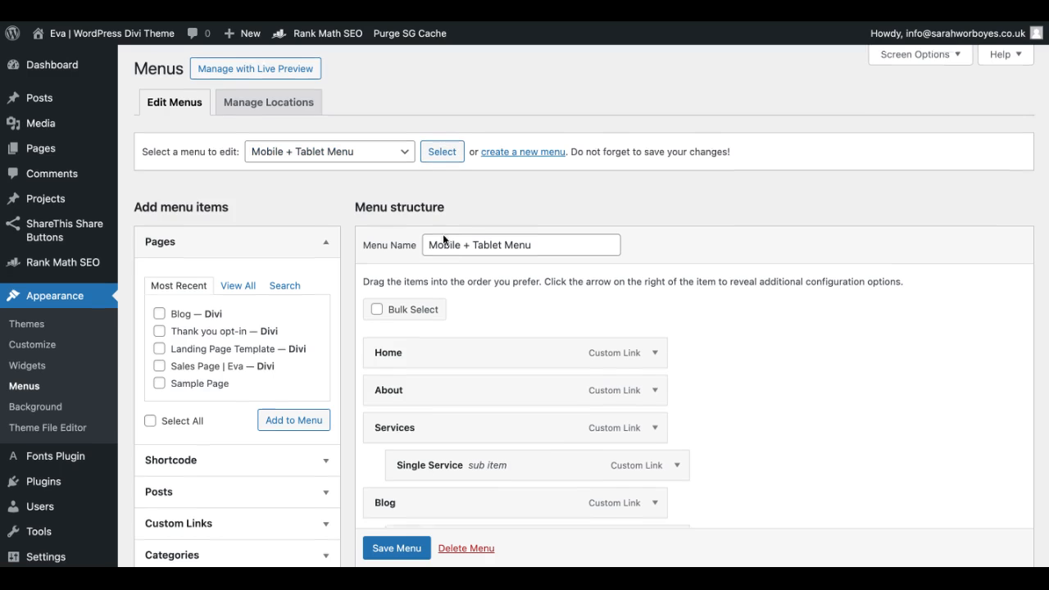
# Step: Expand the Shortcode item type for the Mobile + Tablet Menu and look over its entry fields
pyautogui.scroll(-2, 444, 239)
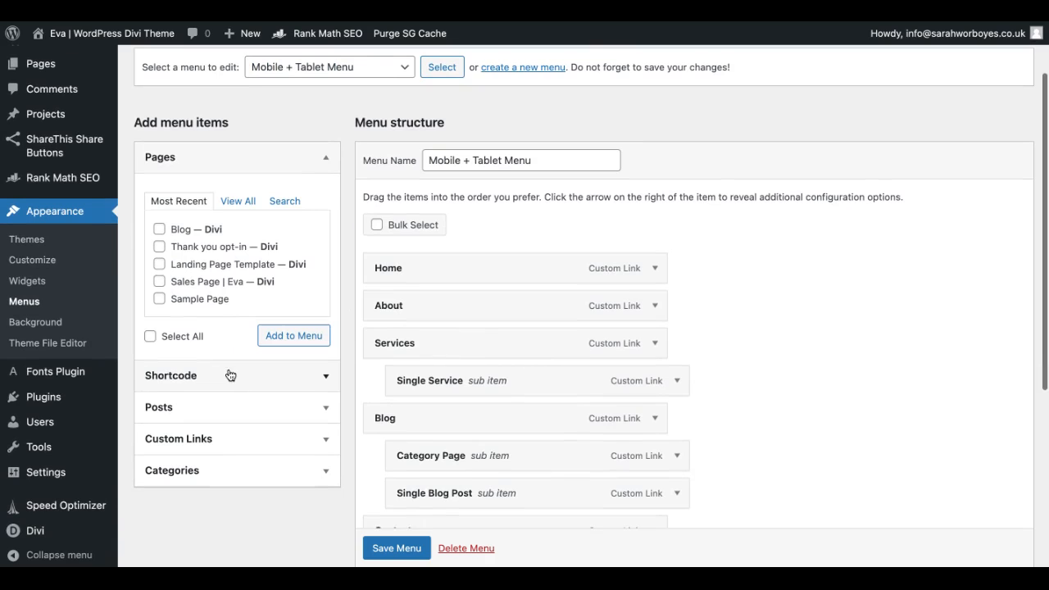
pyautogui.click(177, 377)
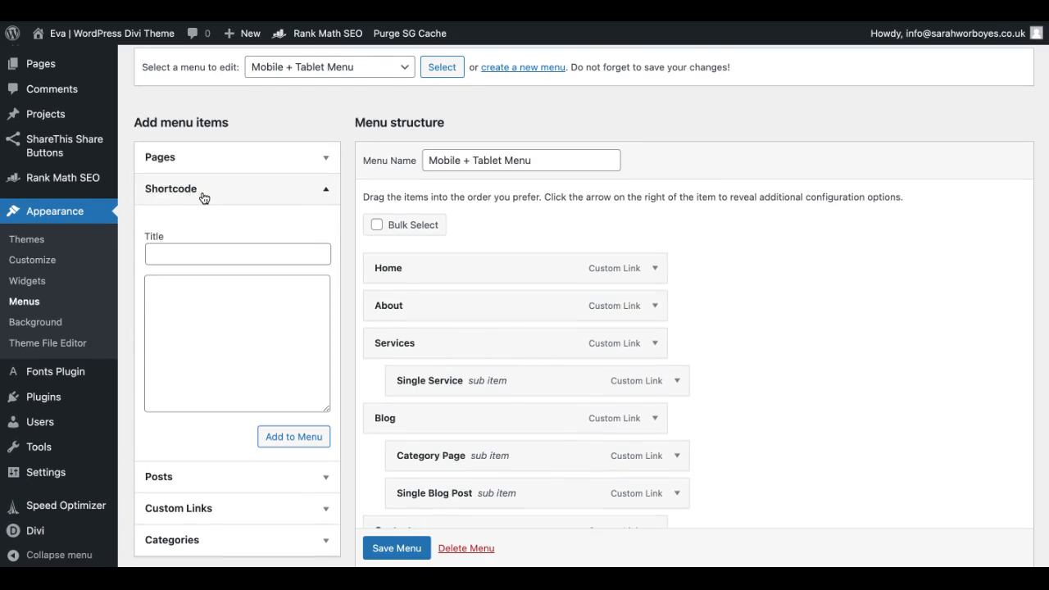
pyautogui.scroll(1, 202, 198)
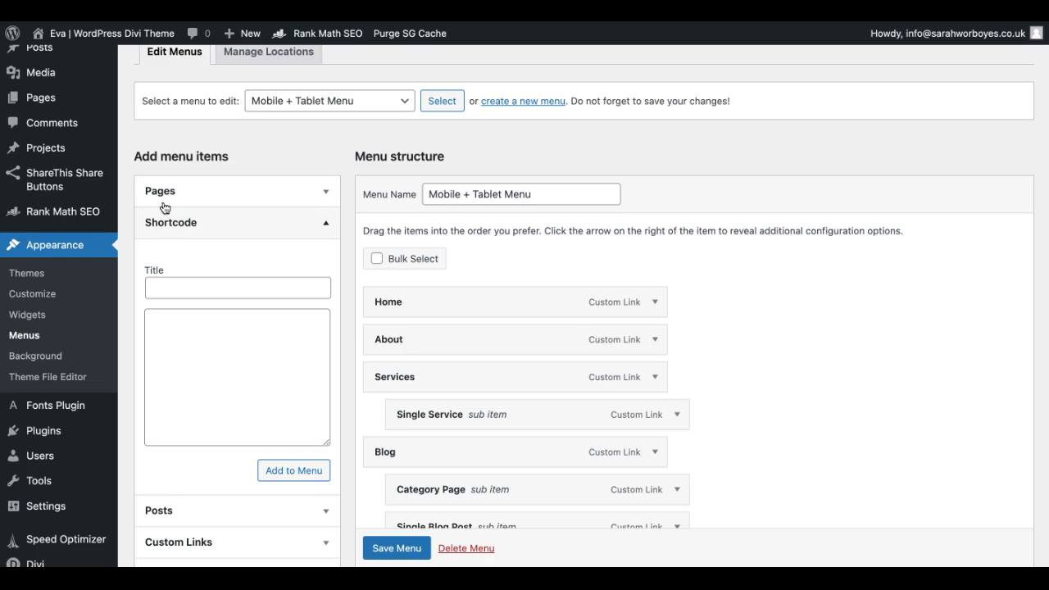
pyautogui.scroll(-2, 199, 286)
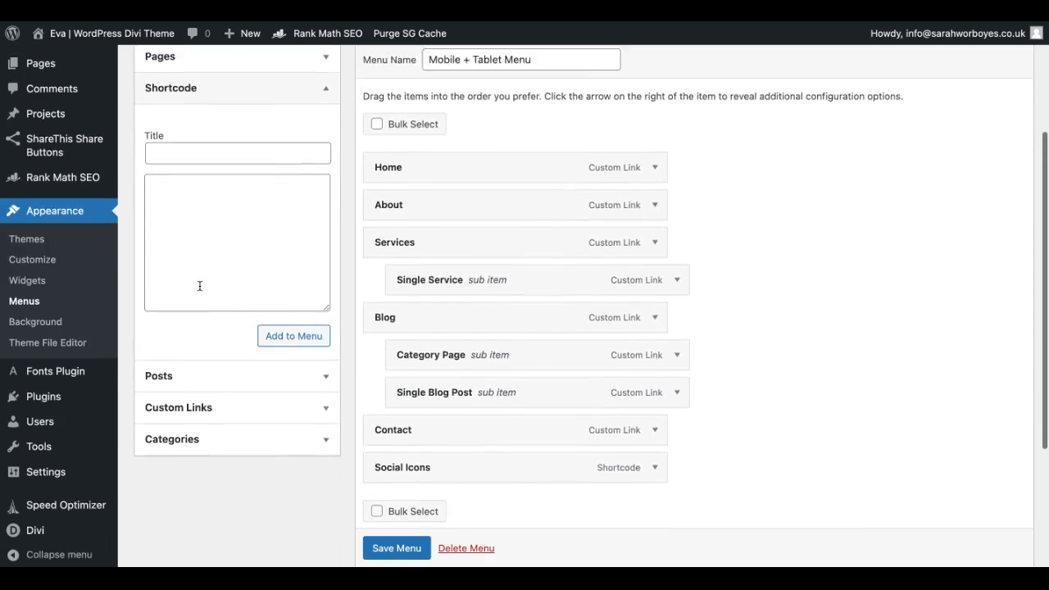
# Step: Check in the screen options which menu item types are shown, including Shortcode
pyautogui.scroll(2, 199, 286)
pyautogui.scroll(2, 227, 218)
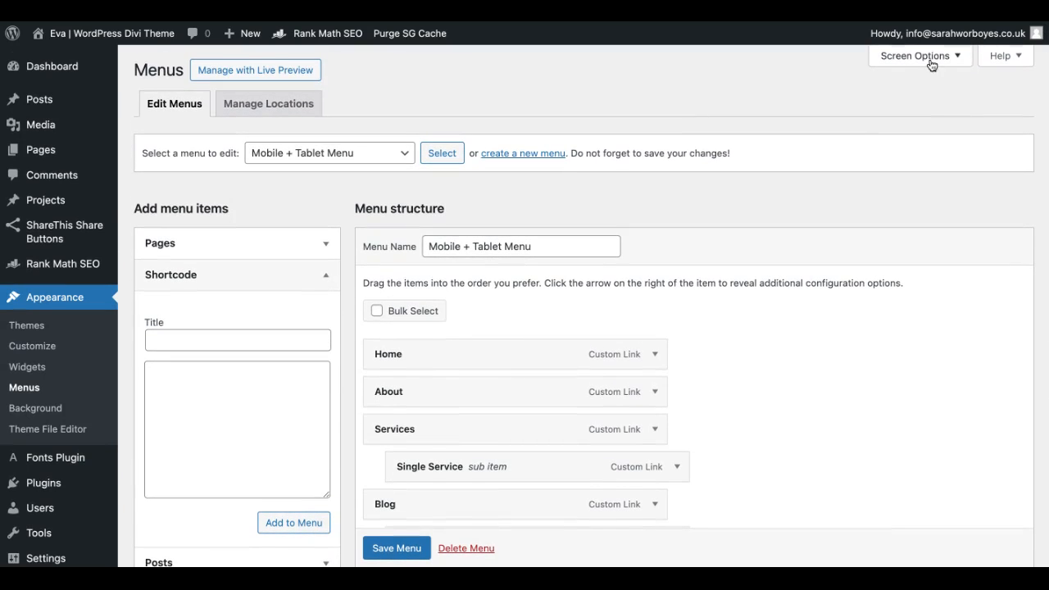
pyautogui.click(928, 61)
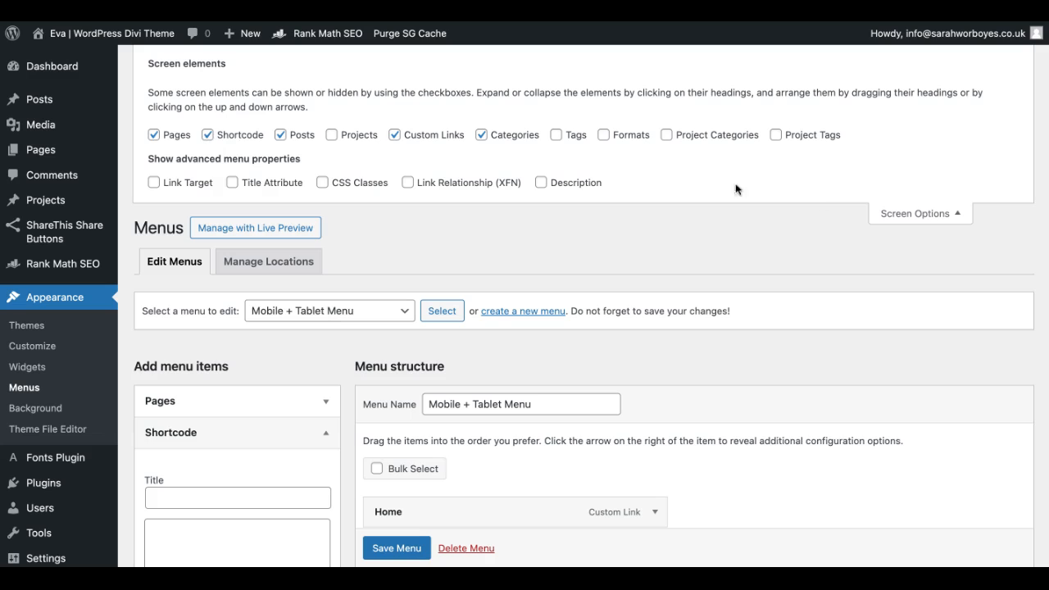
pyautogui.click(917, 213)
# Step: Add a shortcode item titled "Social Media Icons" with the copied shortcode to the Mobile + Tablet Menu and save the menu
pyautogui.scroll(-3, 237, 335)
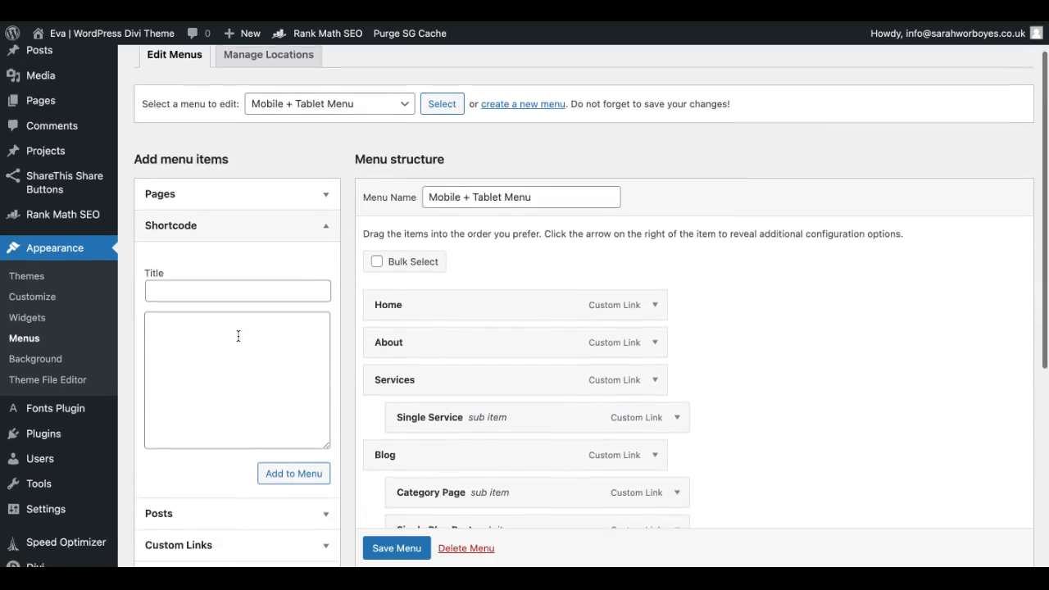
pyautogui.click(181, 223)
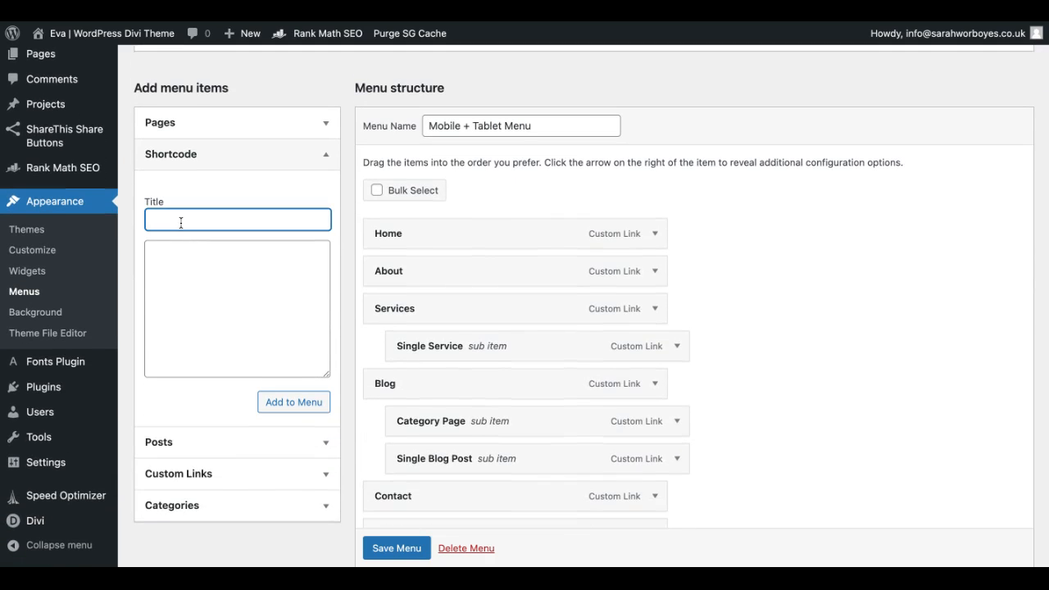
pyautogui.write('So')
pyautogui.click(187, 262)
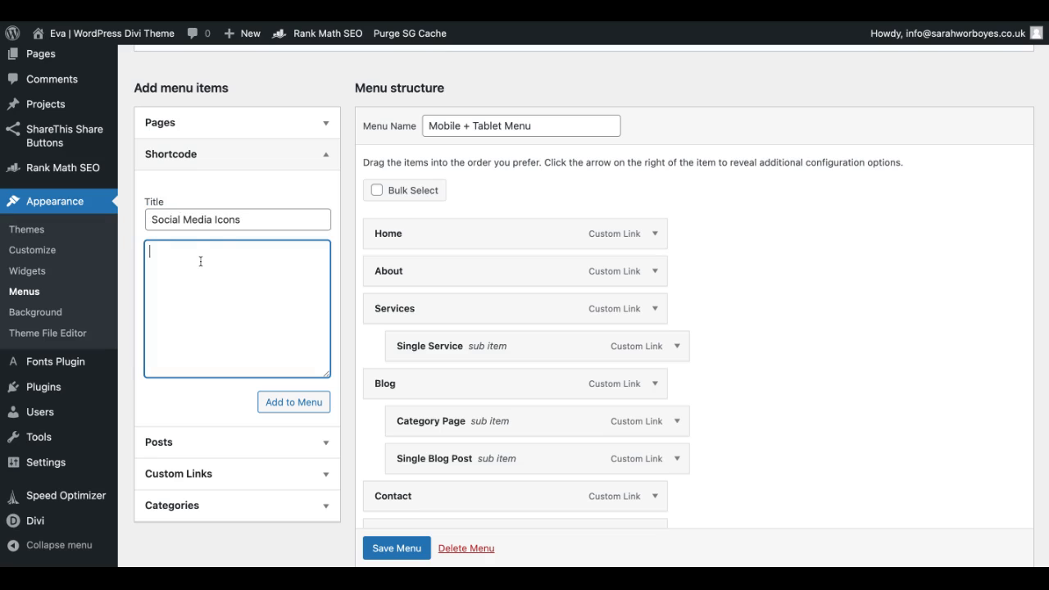
pyautogui.write('[divi_library_layout id="231527"]')
pyautogui.click(277, 403)
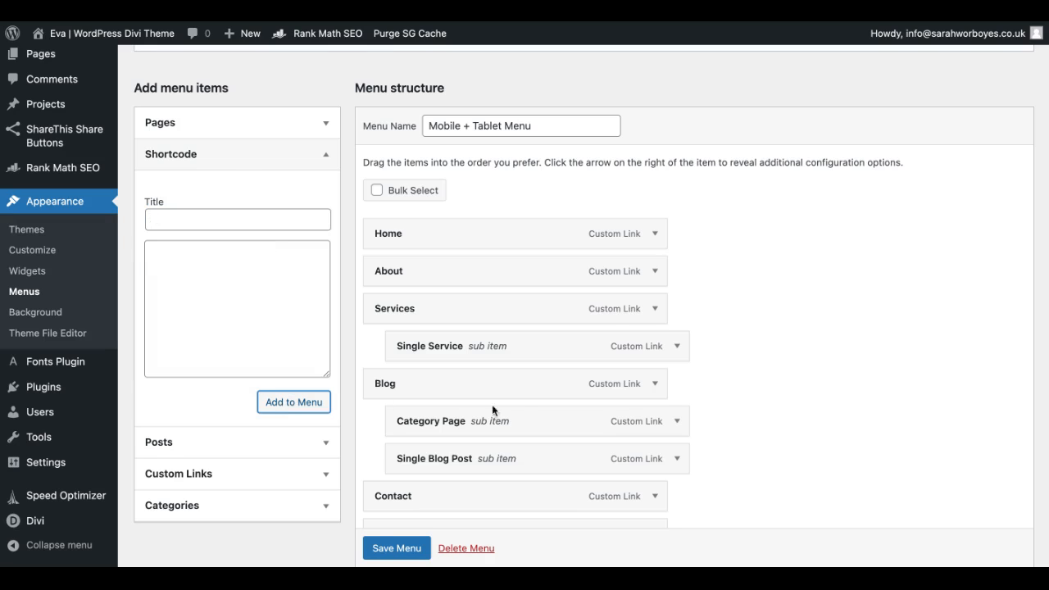
pyautogui.scroll(-4, 516, 414)
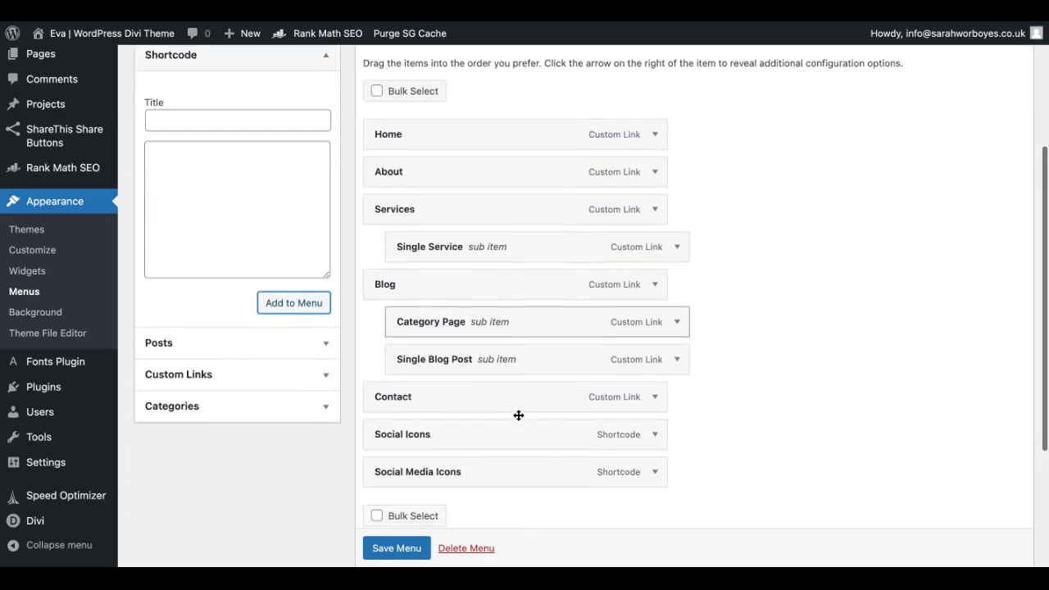
pyautogui.click(388, 553)
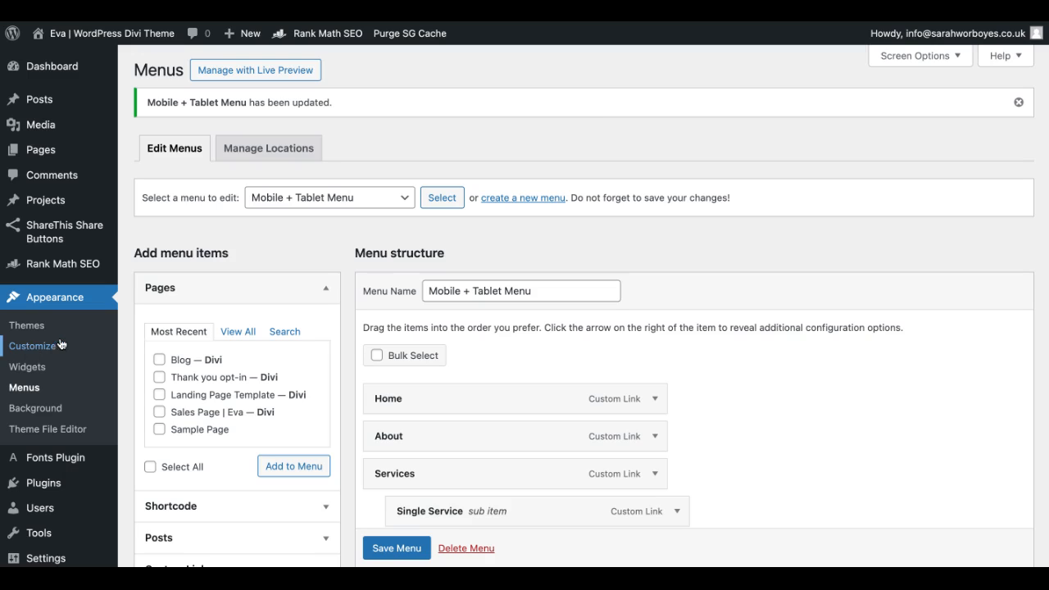
# Step: Preview the site at phone size in the theme customizer with the mobile menu expanded
pyautogui.click(62, 344)
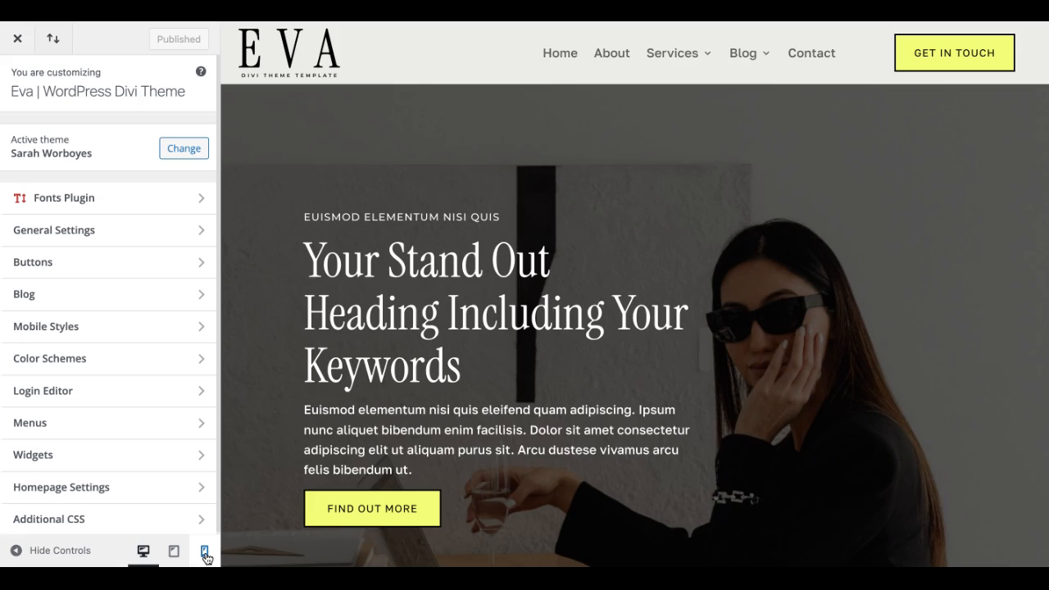
pyautogui.click(205, 554)
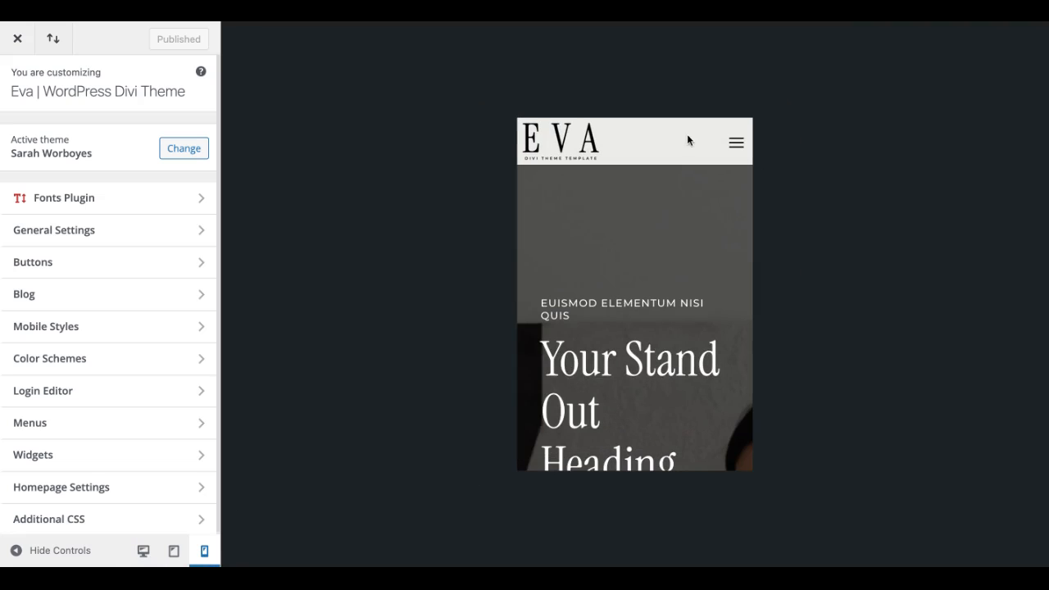
pyautogui.click(737, 145)
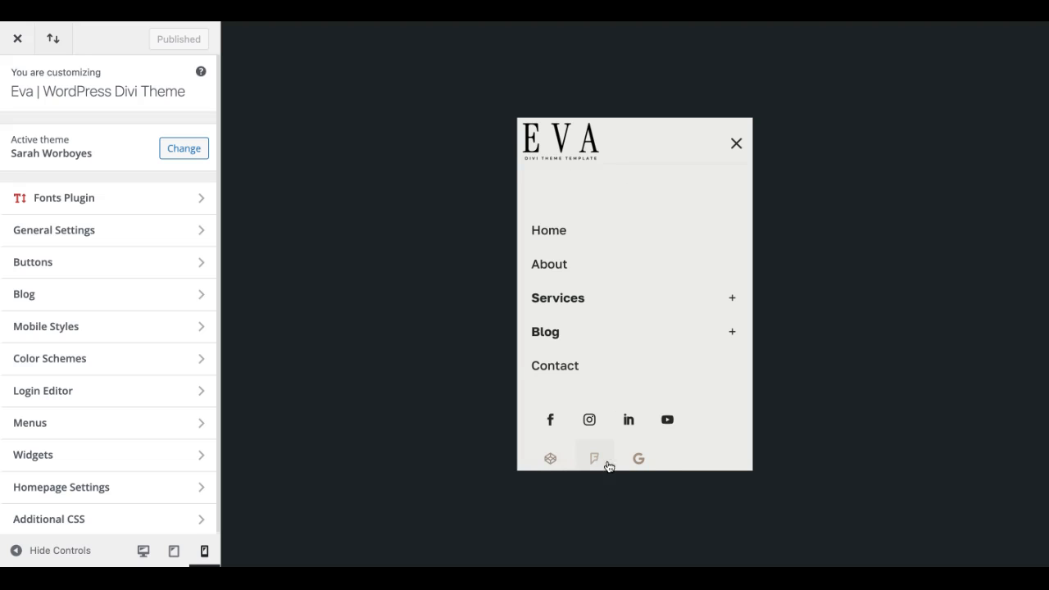
# Step: Collapse the mobile menu preview and open the Mobile + Tablet Menu for editing on the WordPress Menus page
pyautogui.click(737, 144)
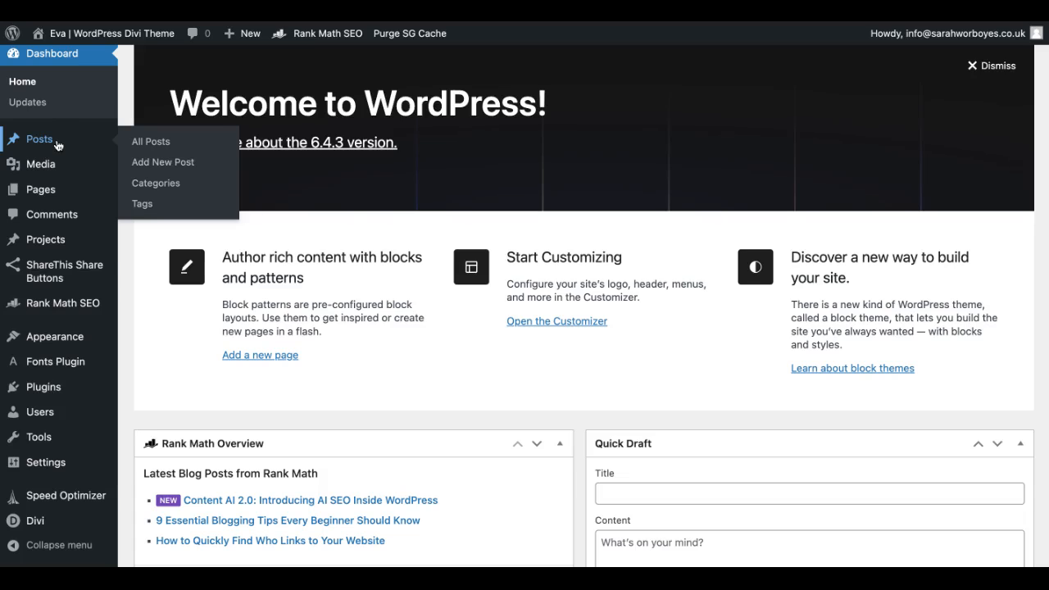
pyautogui.scroll(1, 57, 145)
pyautogui.moveTo(48, 362)
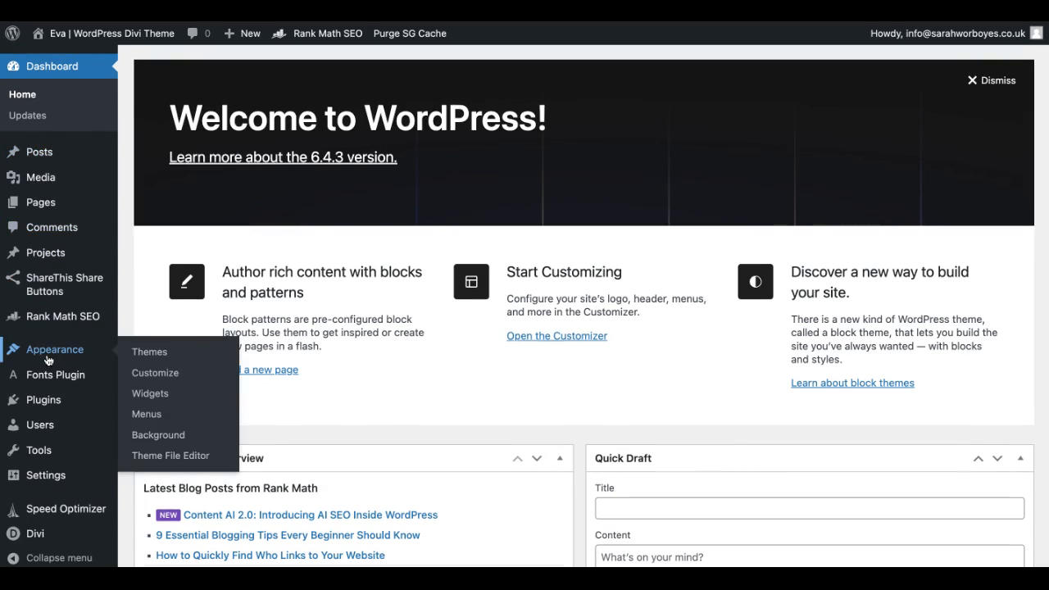
pyautogui.click(151, 415)
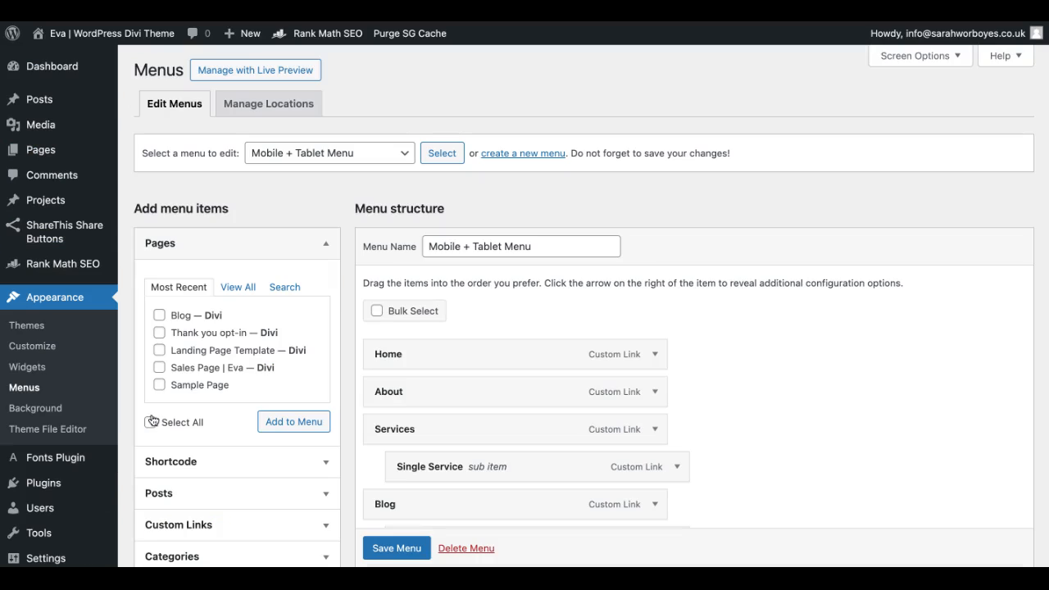
pyautogui.click(328, 155)
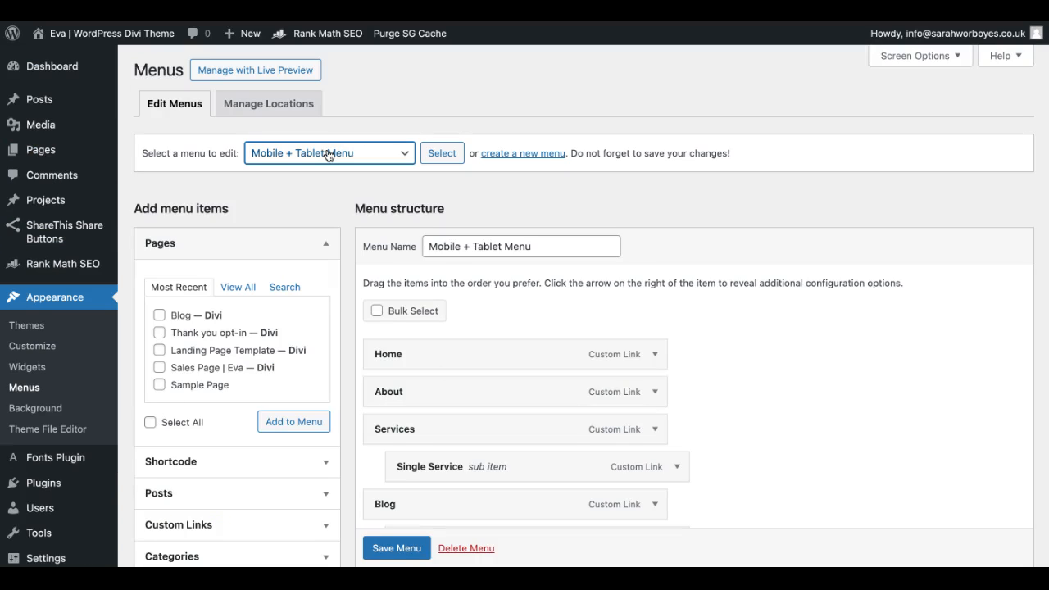
pyautogui.click(447, 158)
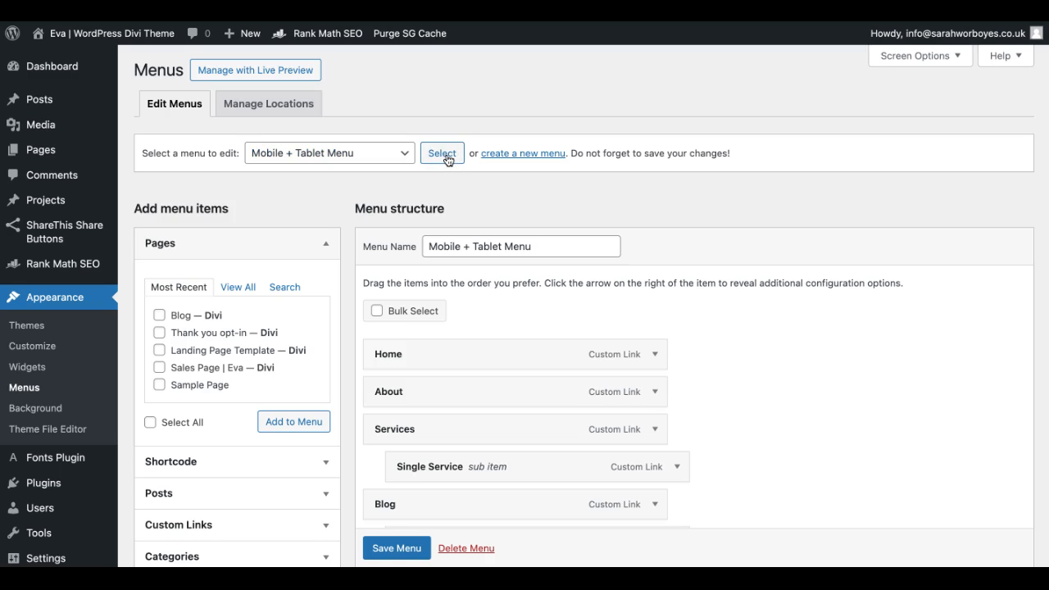
# Step: Expand the Shortcode item type for the Mobile + Tablet Menu and check in the screen options whether Shortcode is enabled
pyautogui.scroll(-2, 443, 238)
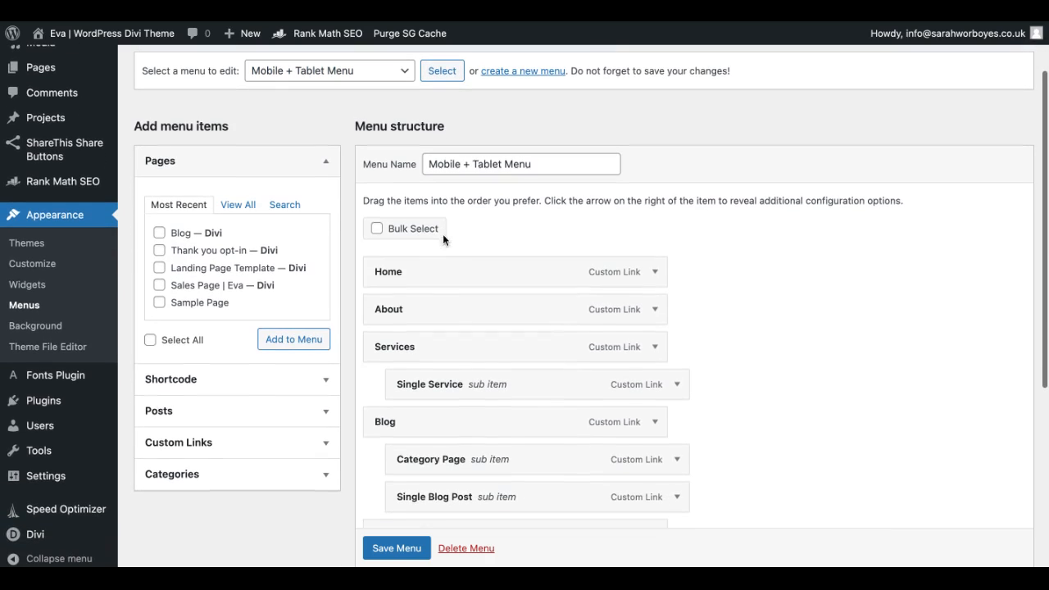
pyautogui.click(172, 380)
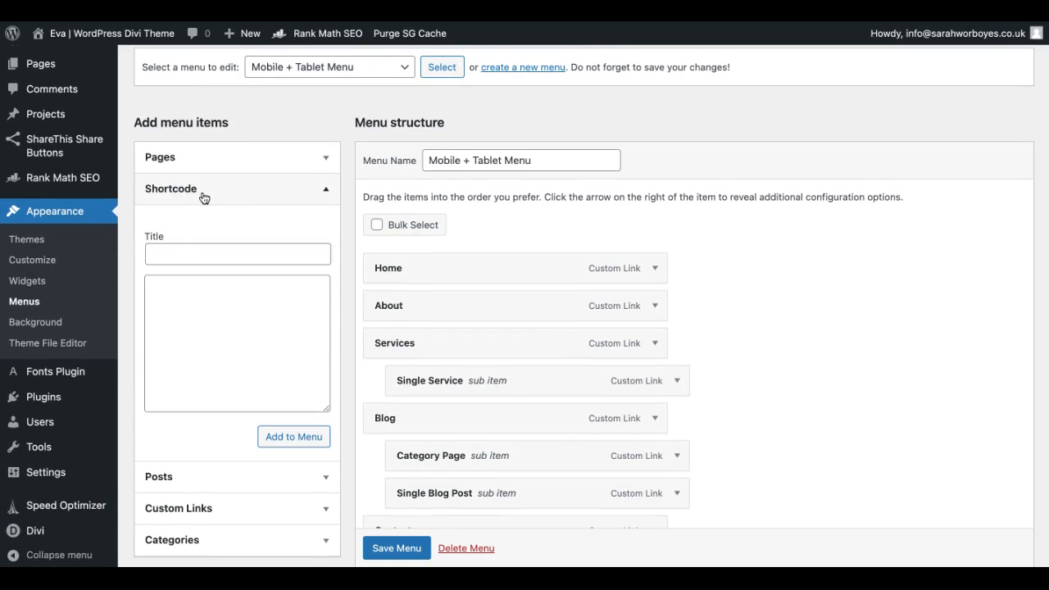
pyautogui.scroll(1, 204, 198)
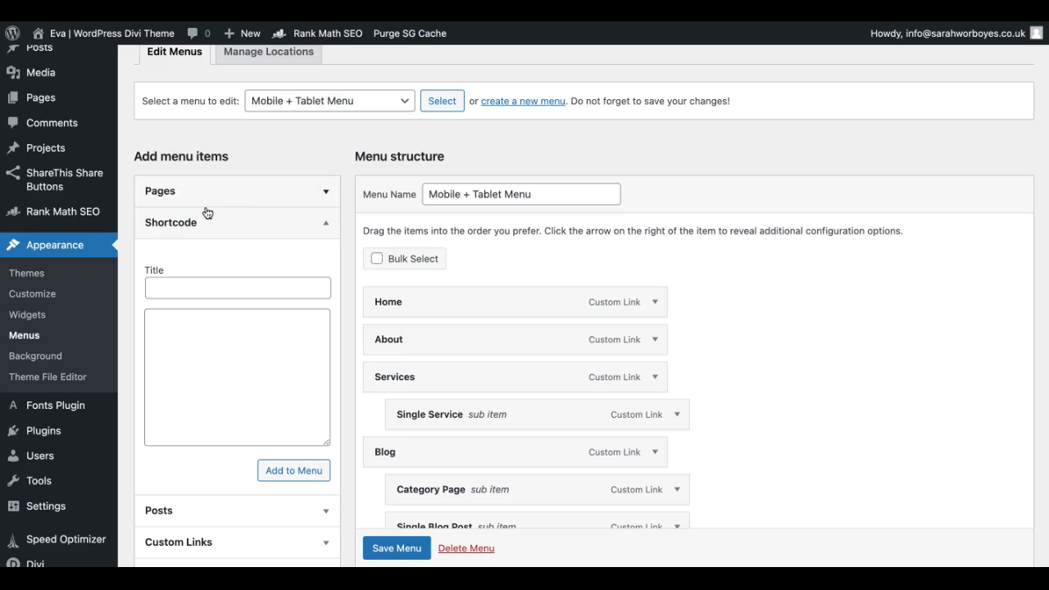
pyautogui.scroll(-3, 200, 286)
pyautogui.scroll(3, 199, 286)
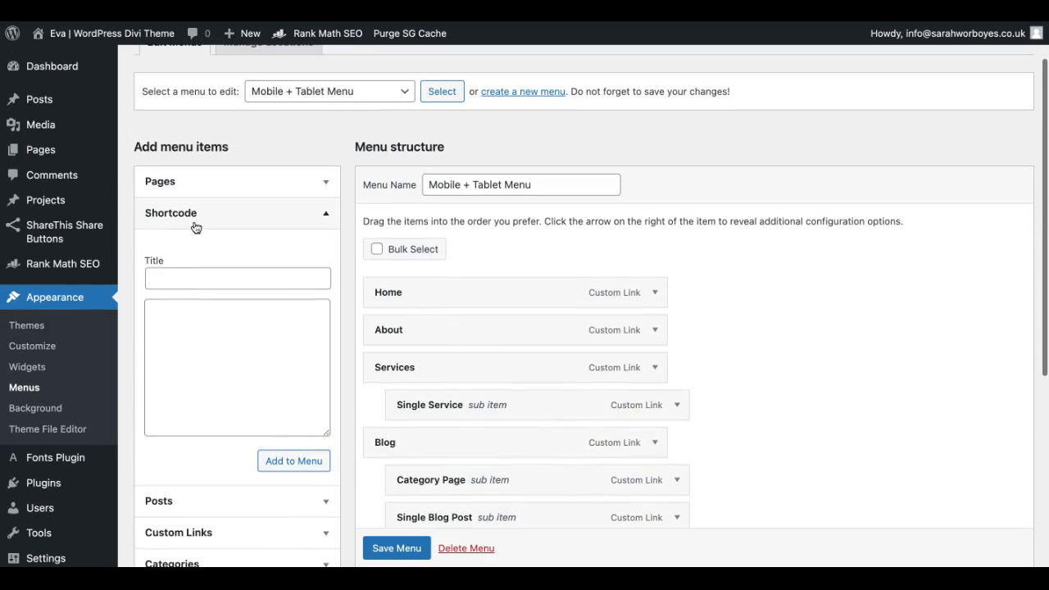
pyautogui.scroll(2, 229, 221)
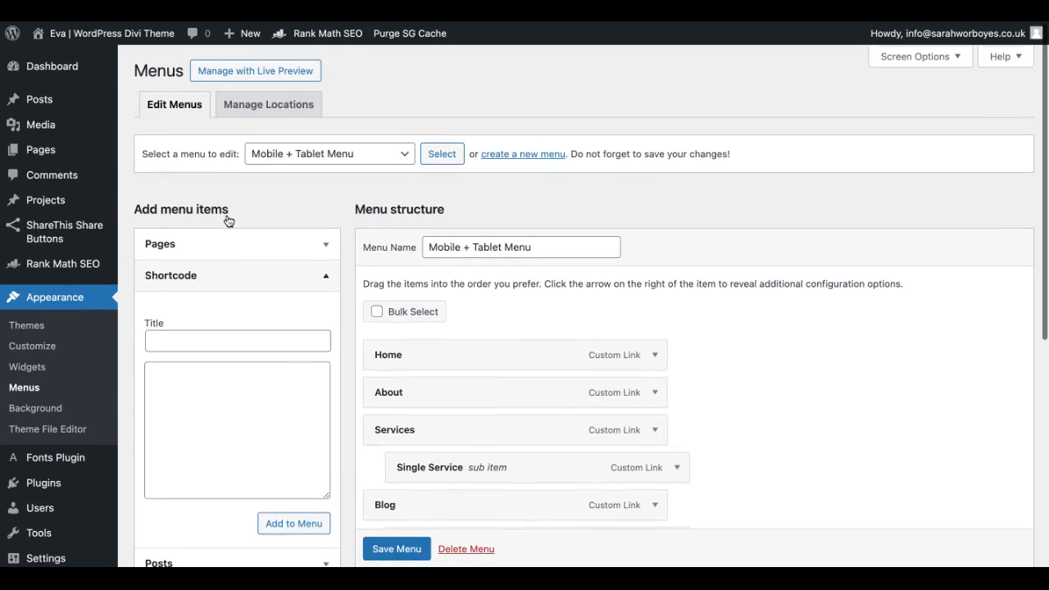
pyautogui.click(931, 65)
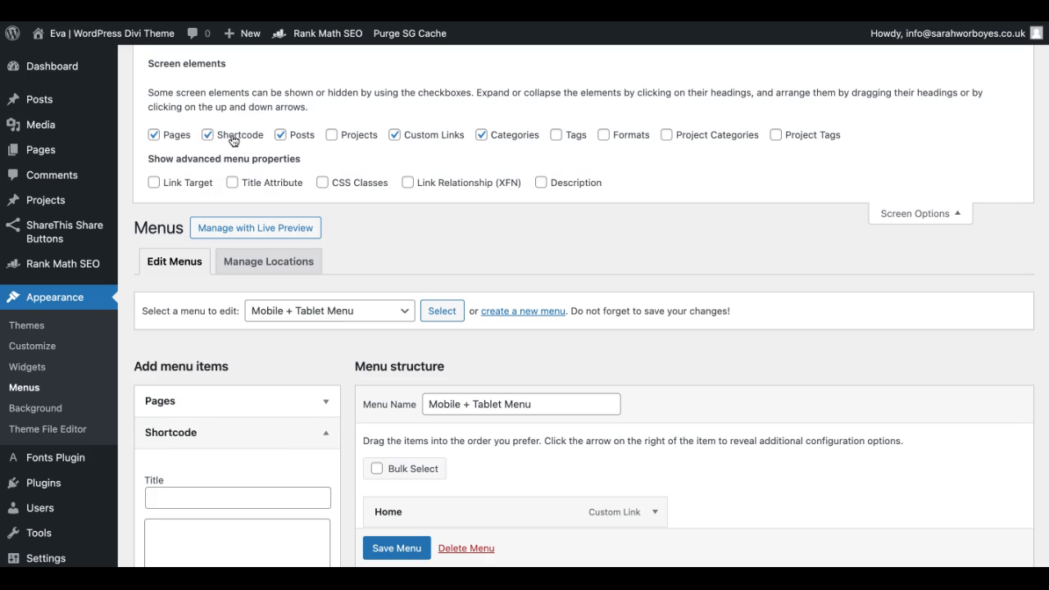
pyautogui.click(922, 214)
# Step: Add a shortcode item titled "Social Media Icons" with the copied [divi_library_layout id="231527"] to the Mobile + Tablet Menu and save the menu
pyautogui.scroll(-3, 237, 334)
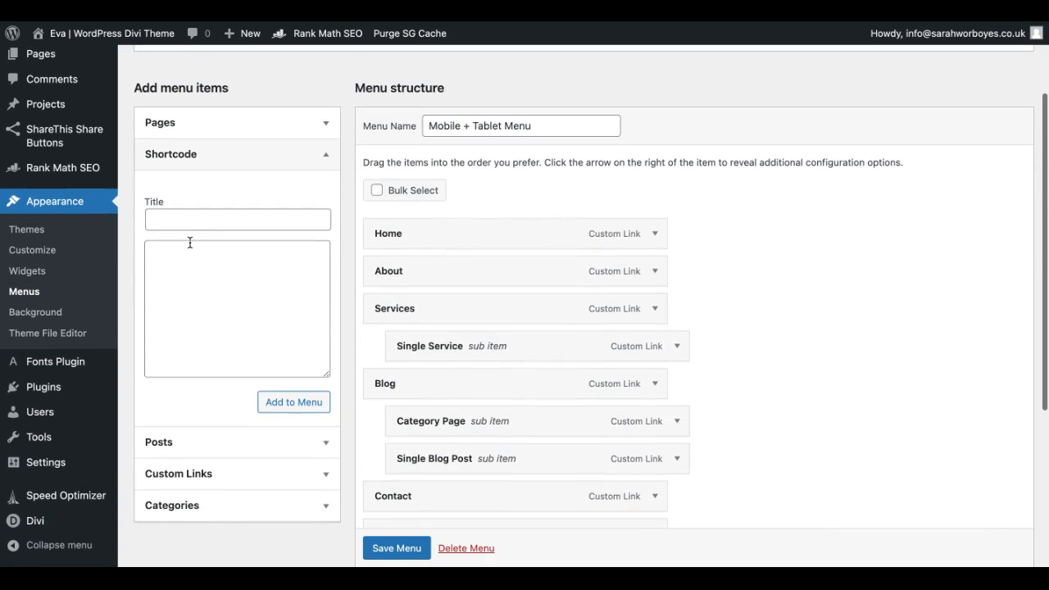
pyautogui.click(181, 222)
pyautogui.write('Social')
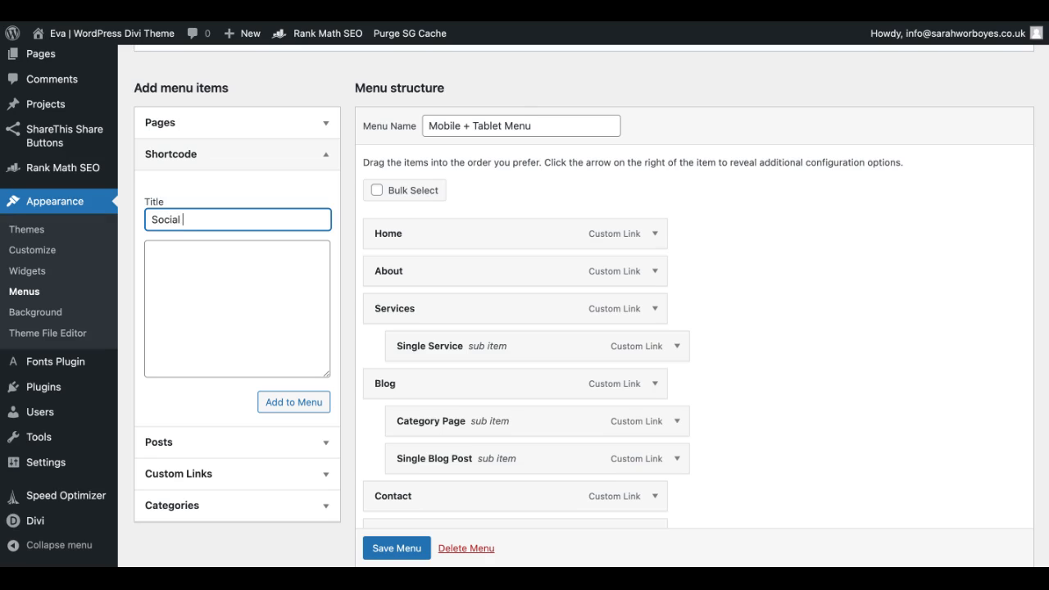
pyautogui.write(' Media Icons')
pyautogui.click(181, 264)
pyautogui.write('[divi_library_layout id="231527"]')
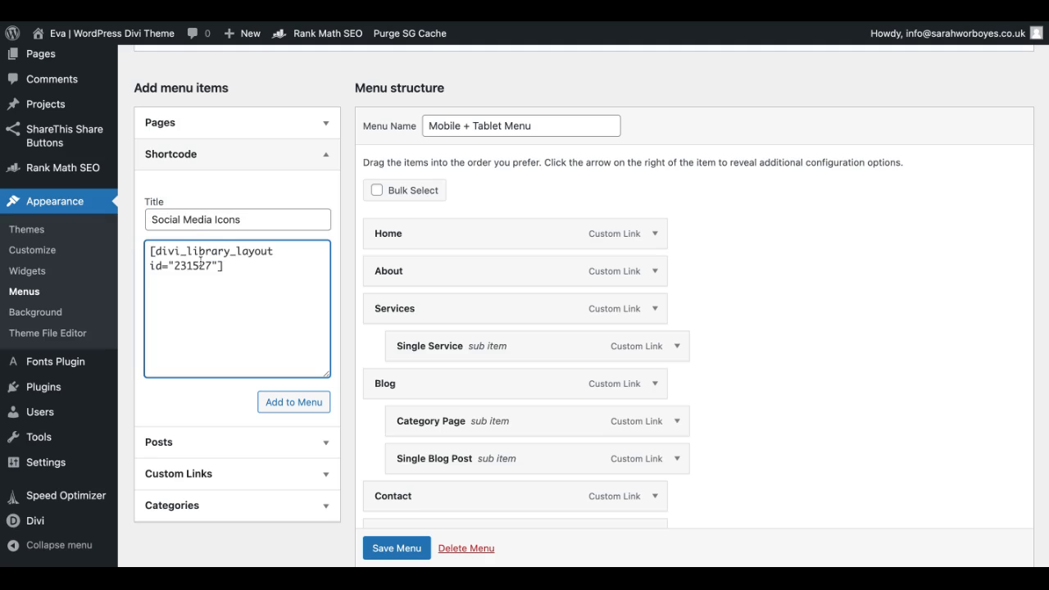
pyautogui.click(278, 405)
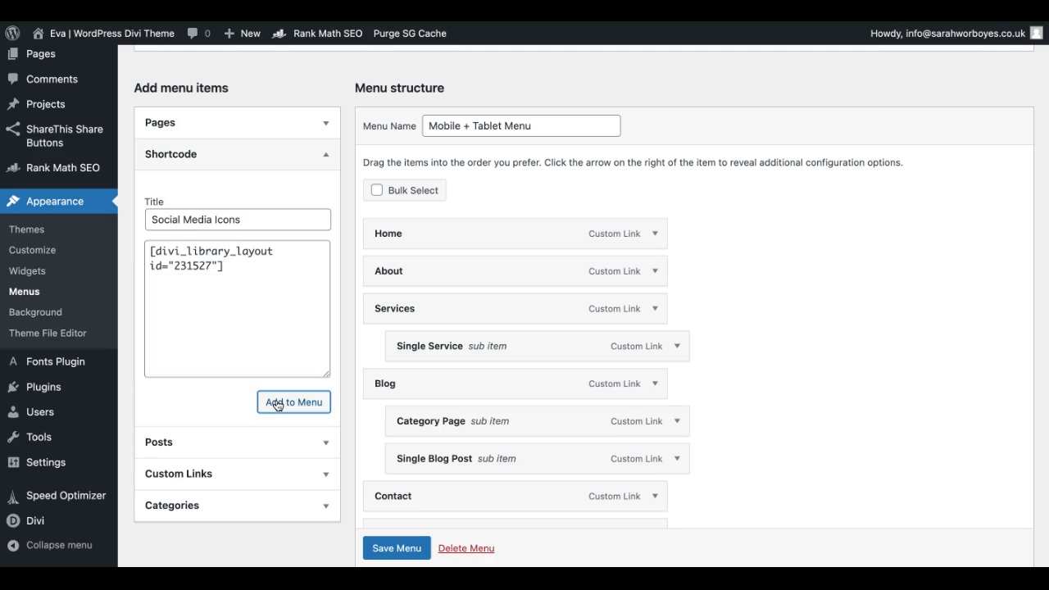
pyautogui.scroll(-3, 516, 415)
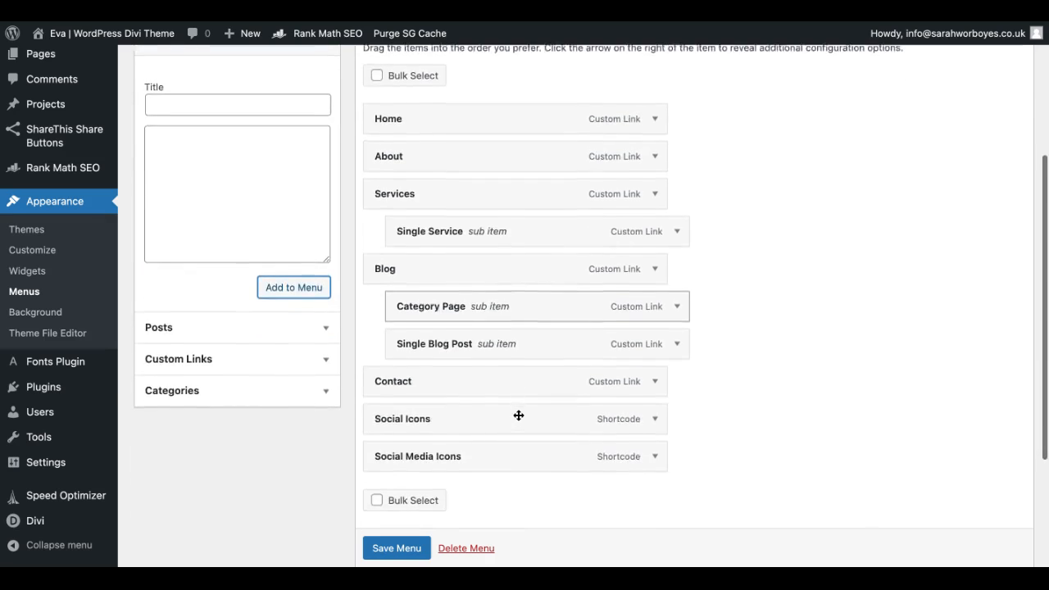
pyautogui.click(386, 551)
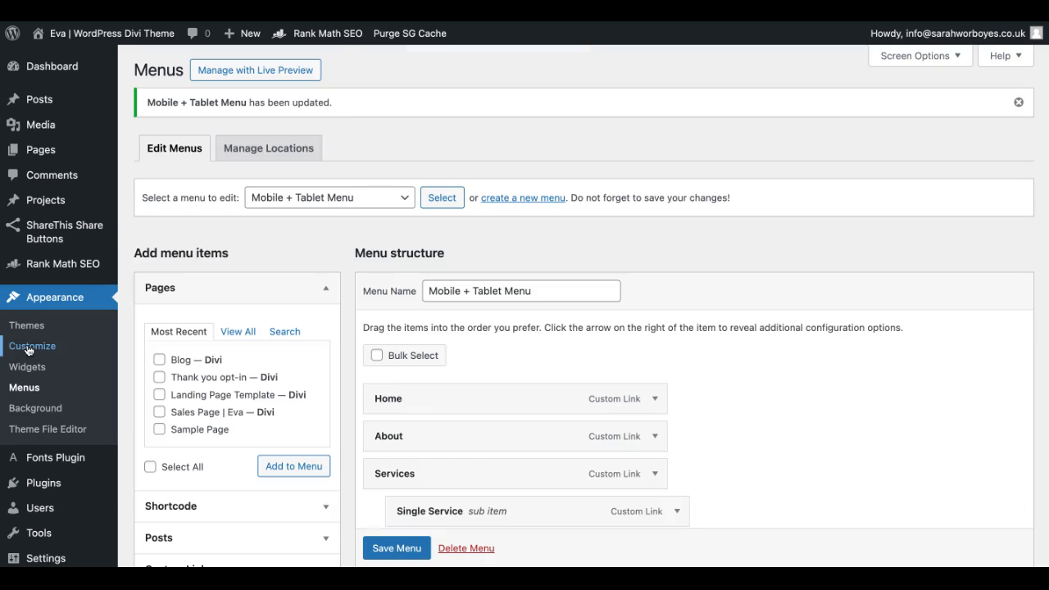
# Step: Preview the site at phone size in the theme customizer, expand the mobile menu to check the social icons, and collapse it
pyautogui.click(62, 345)
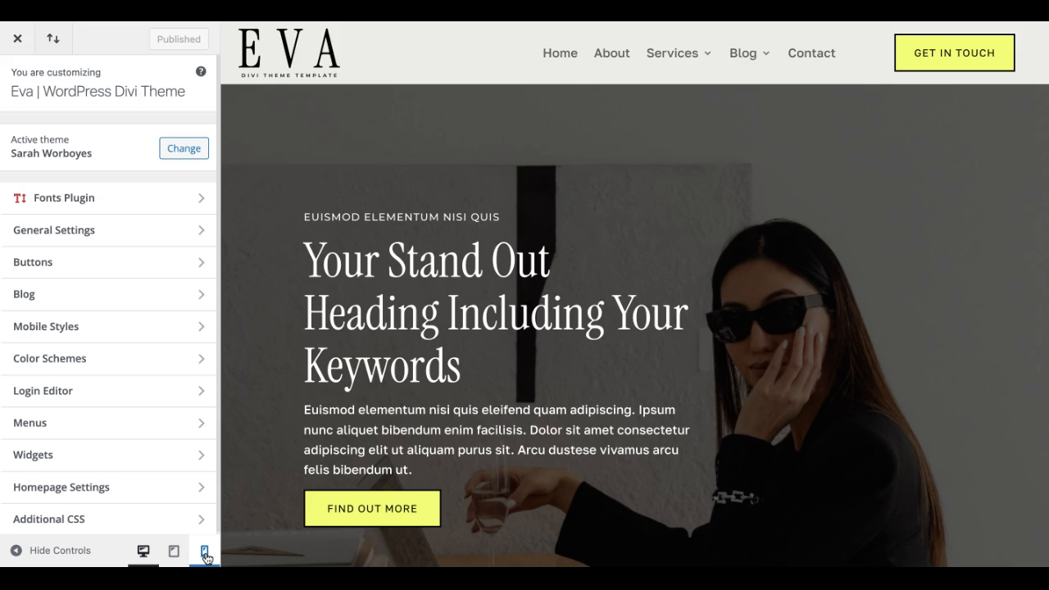
pyautogui.click(205, 553)
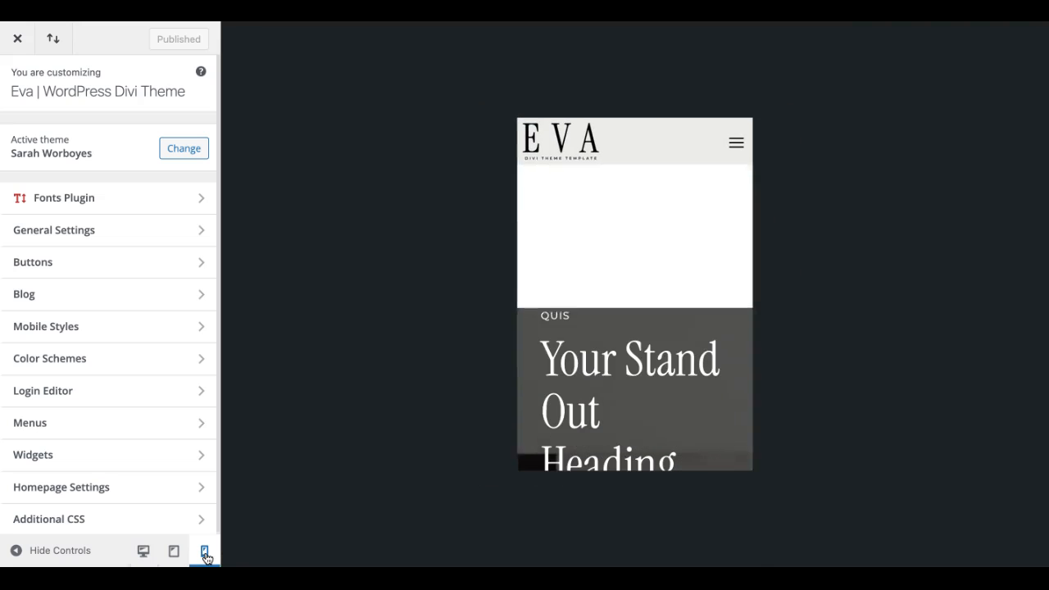
pyautogui.click(736, 145)
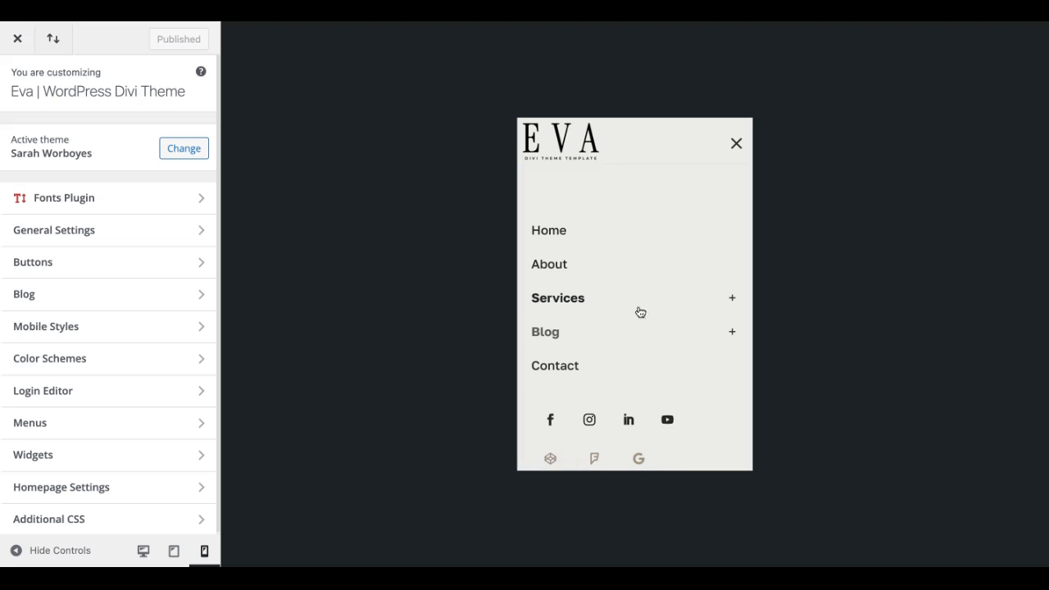
pyautogui.click(738, 144)
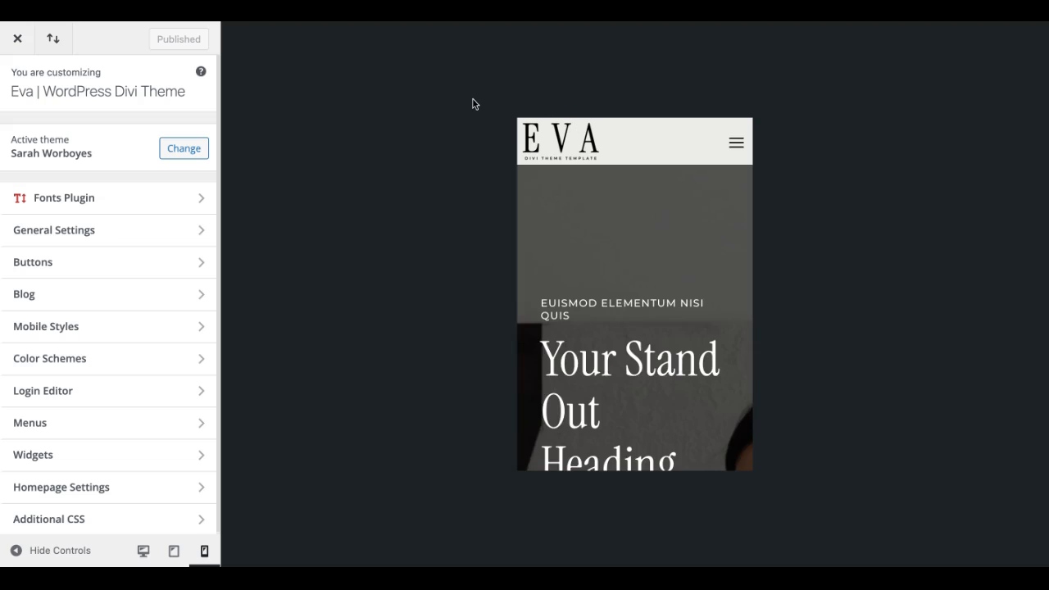